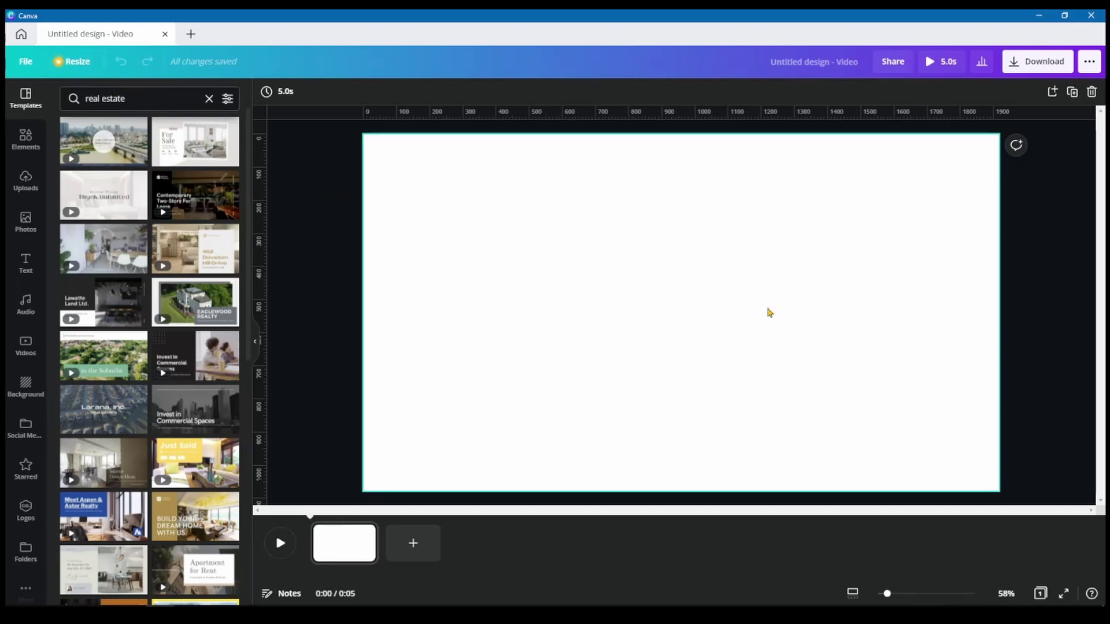
left_click(769, 312)
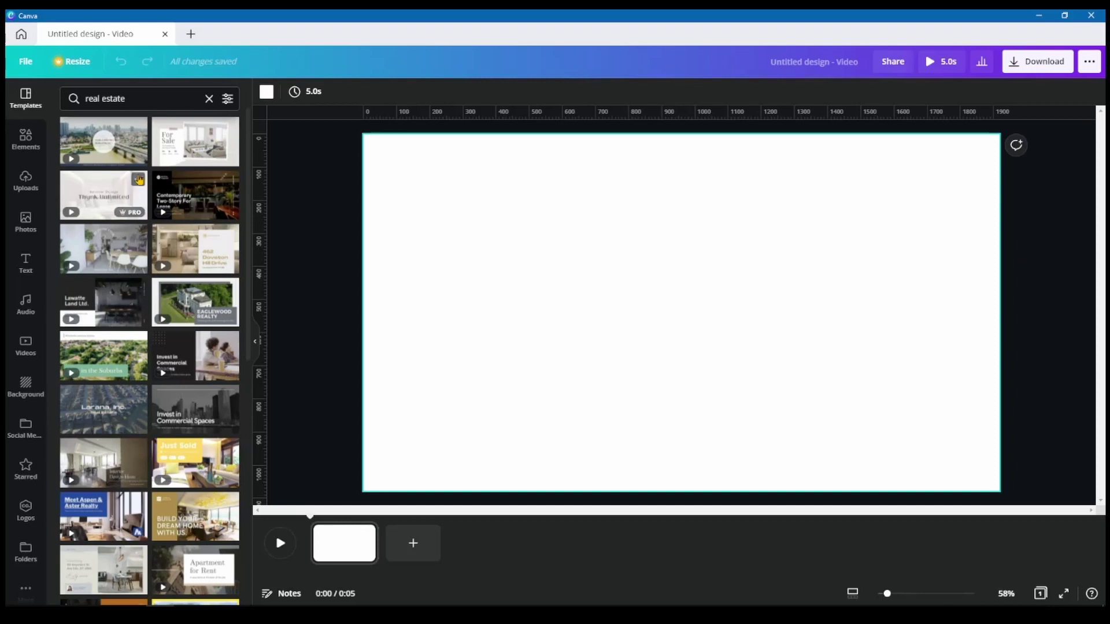
scroll(158, 314, "down", 2)
scroll(162, 327, "down", 3)
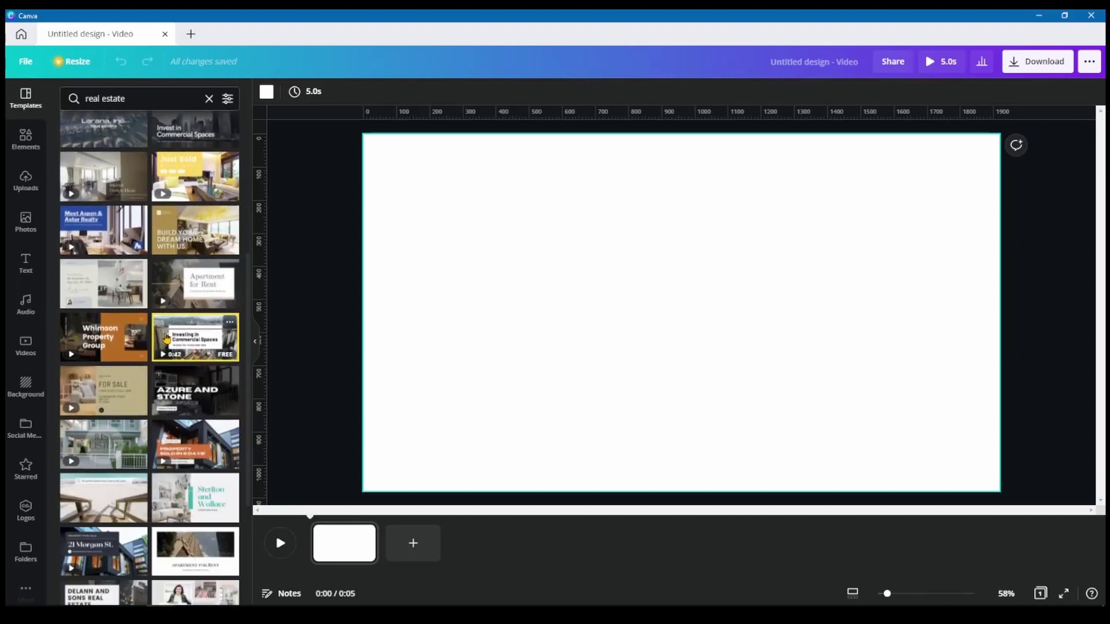
scroll(174, 353, "down", 3)
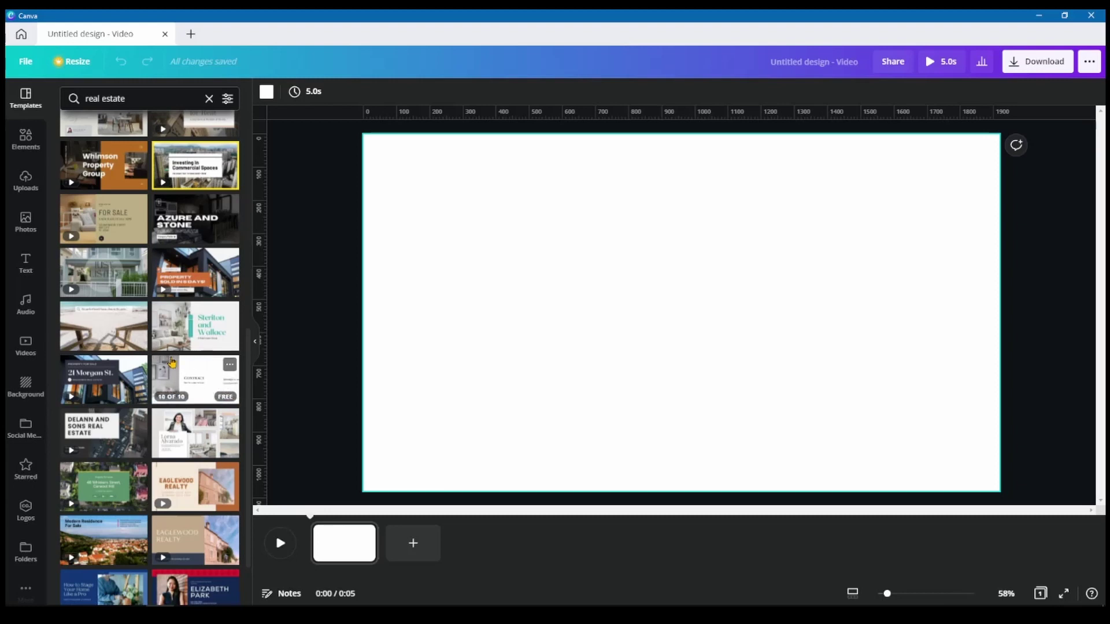
scroll(244, 340, "down", 2)
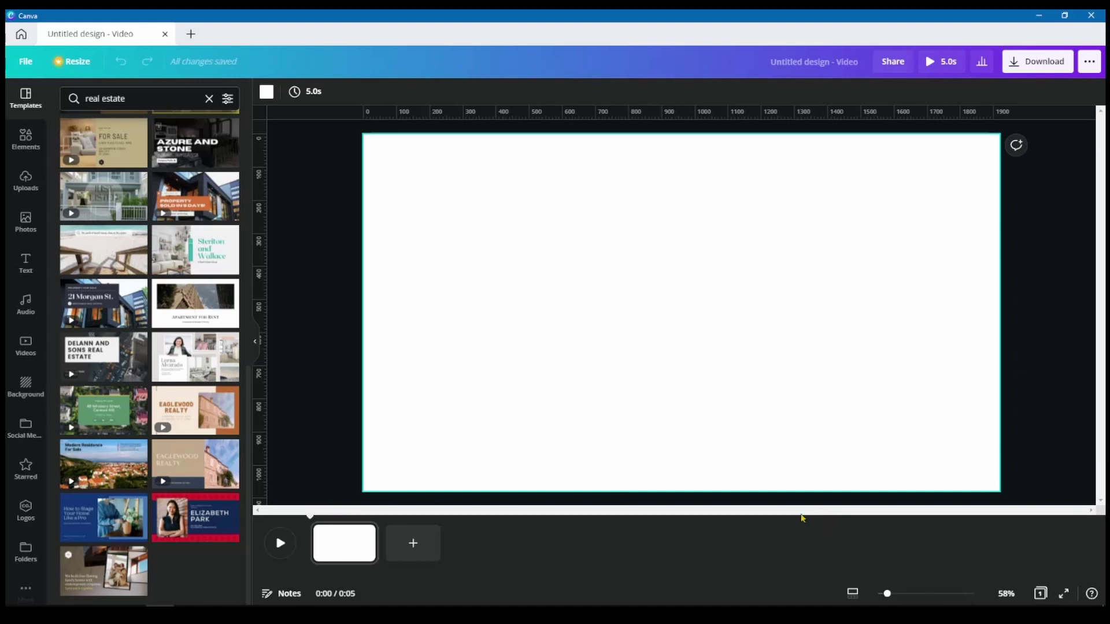
Step: Add two blank pages to make three 5-second pages (15 s total) and show the background library
left_click(412, 544)
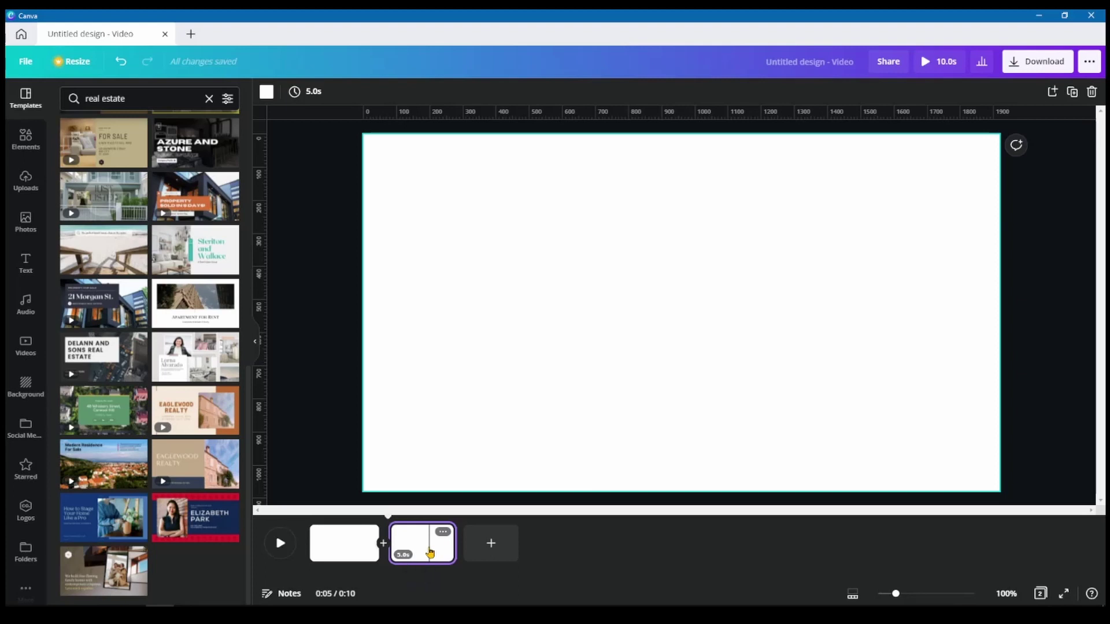
left_click(491, 544)
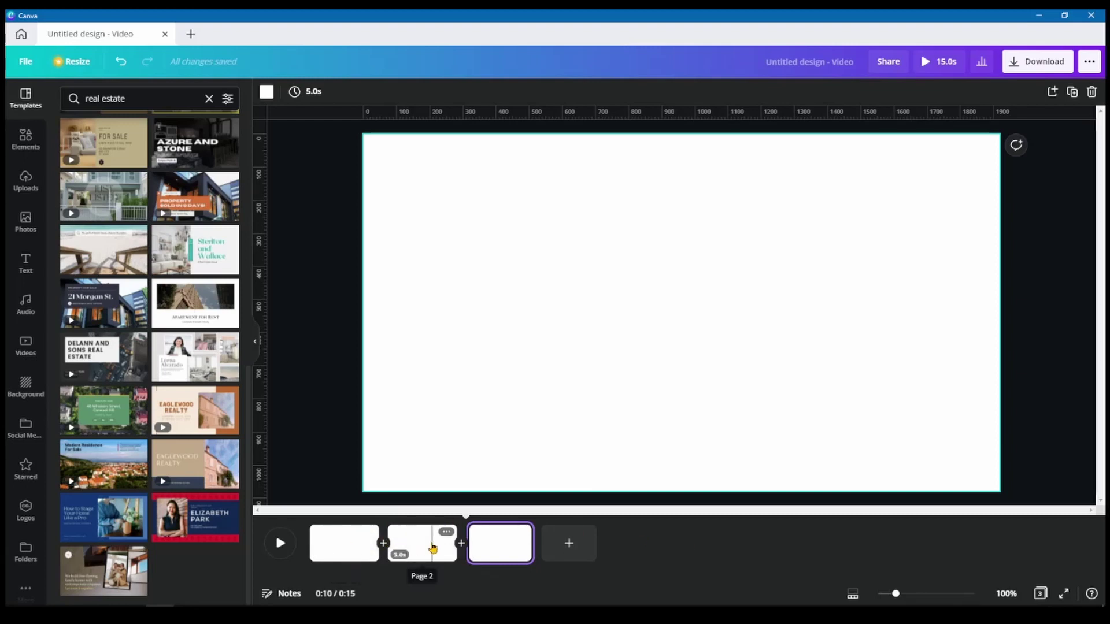
left_click(631, 313)
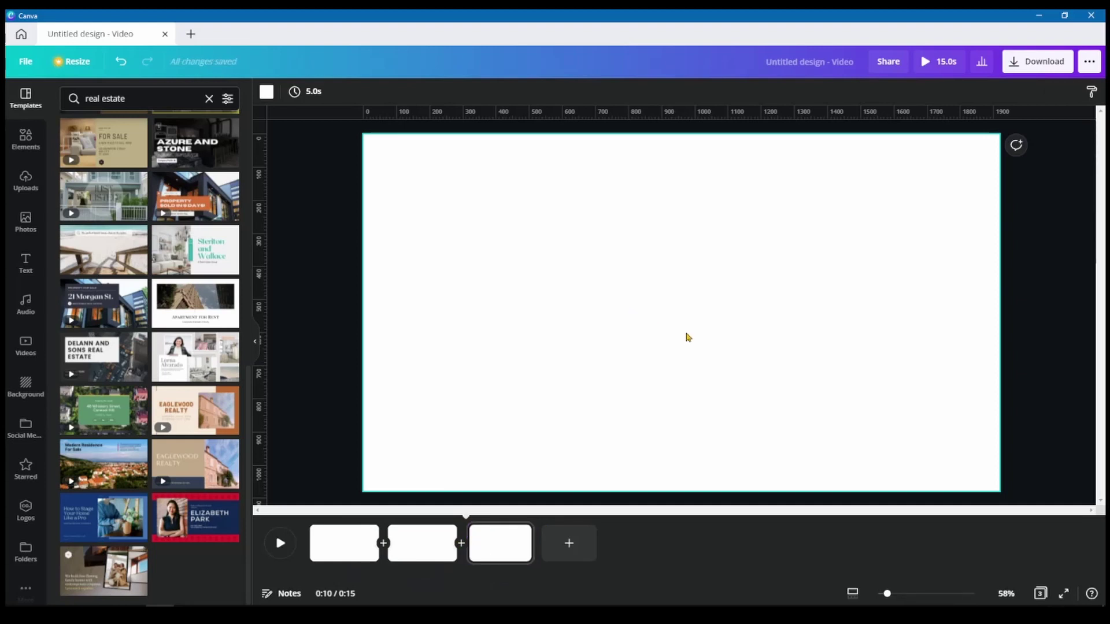
left_click(25, 386)
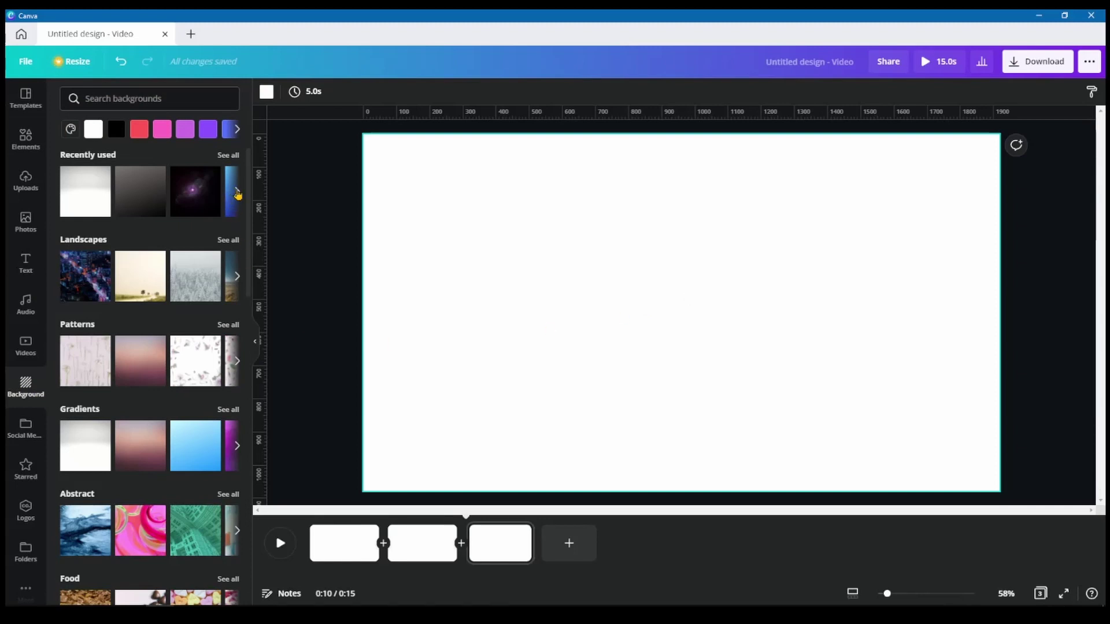
Step: Browse the recently used, pattern and landscape background collections
left_click(237, 192)
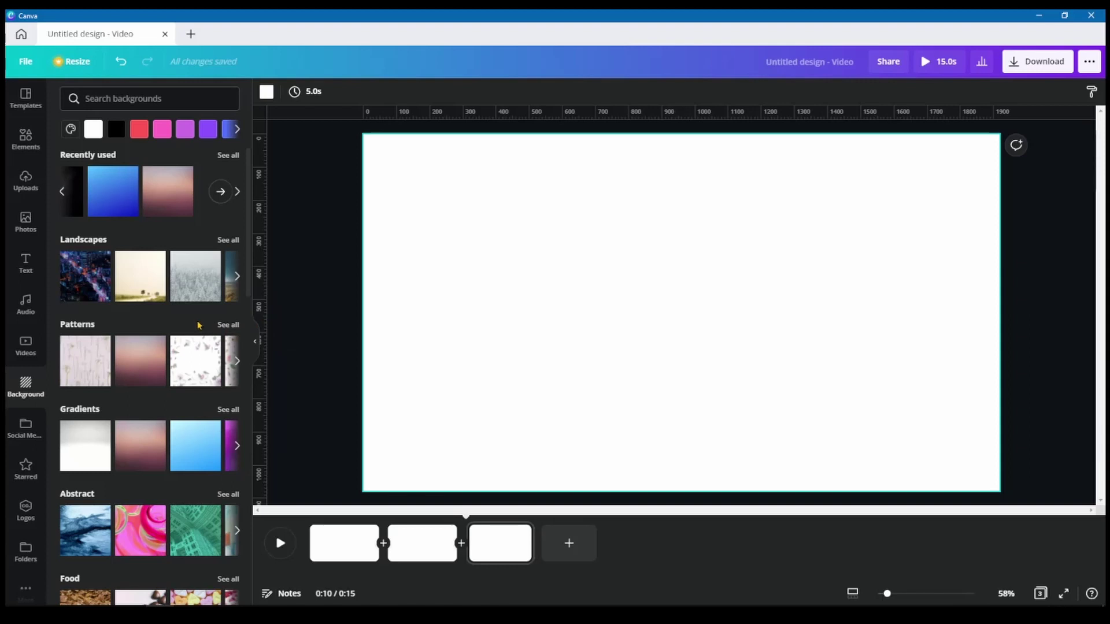
scroll(198, 325, "down", 2)
scroll(208, 289, "down", 2)
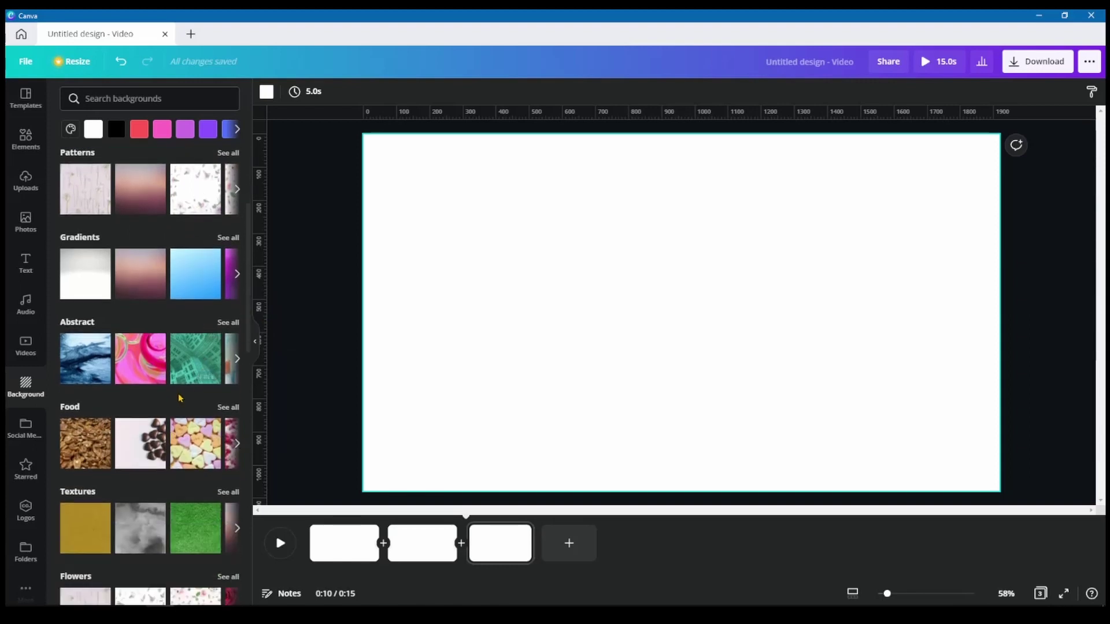
scroll(211, 341, "up", 2)
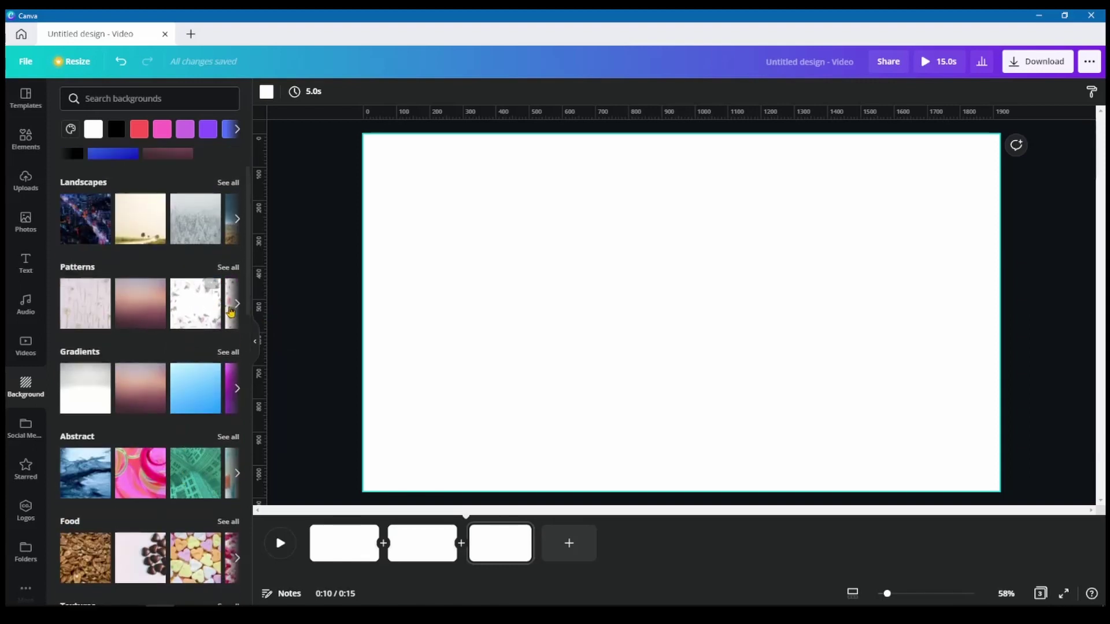
left_click(234, 305)
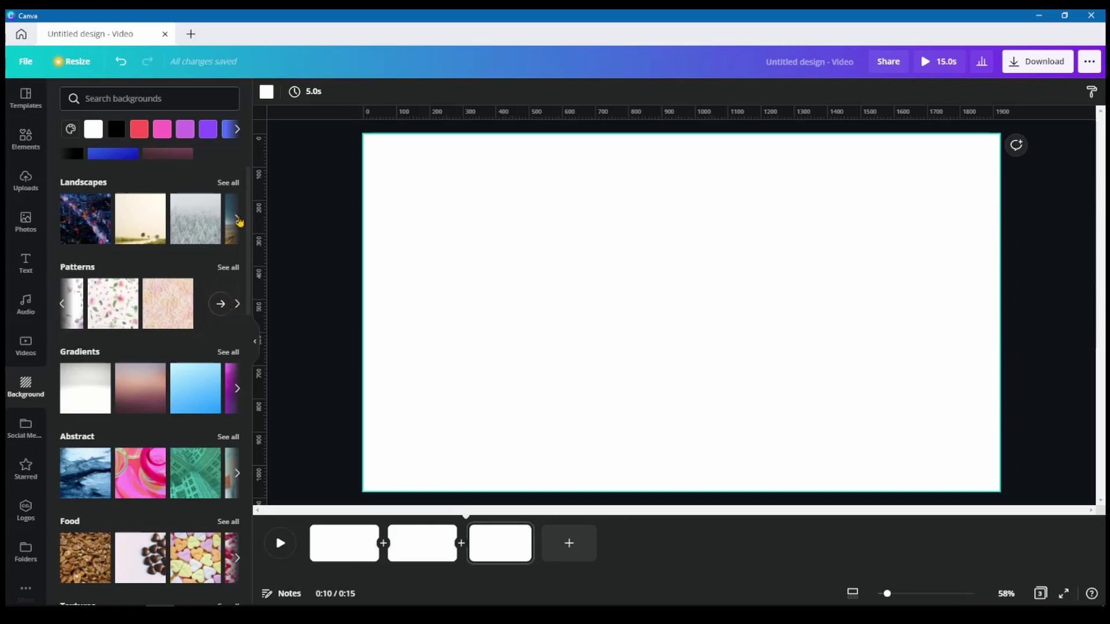
left_click(237, 220)
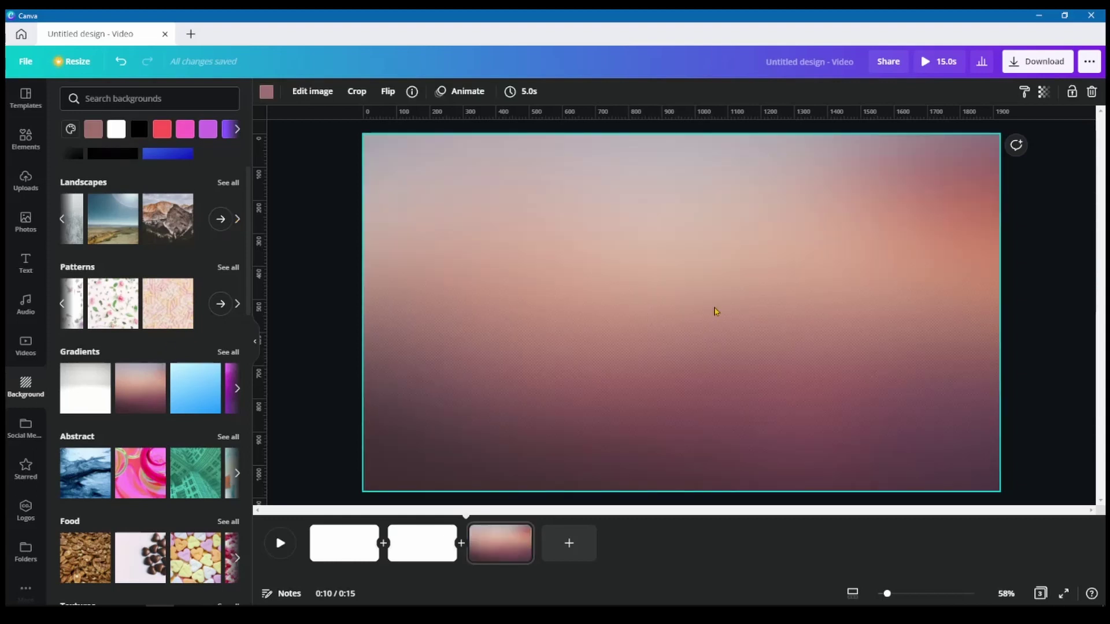
Step: Apply the pink-purple gradient background to all three pages
left_click(408, 543)
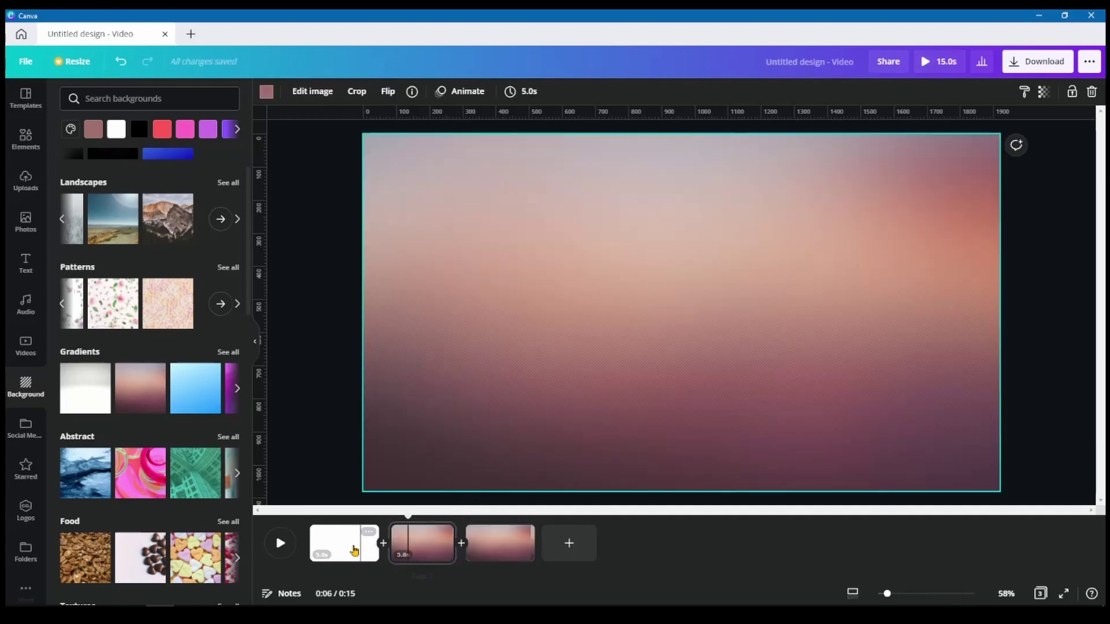
left_click(341, 546)
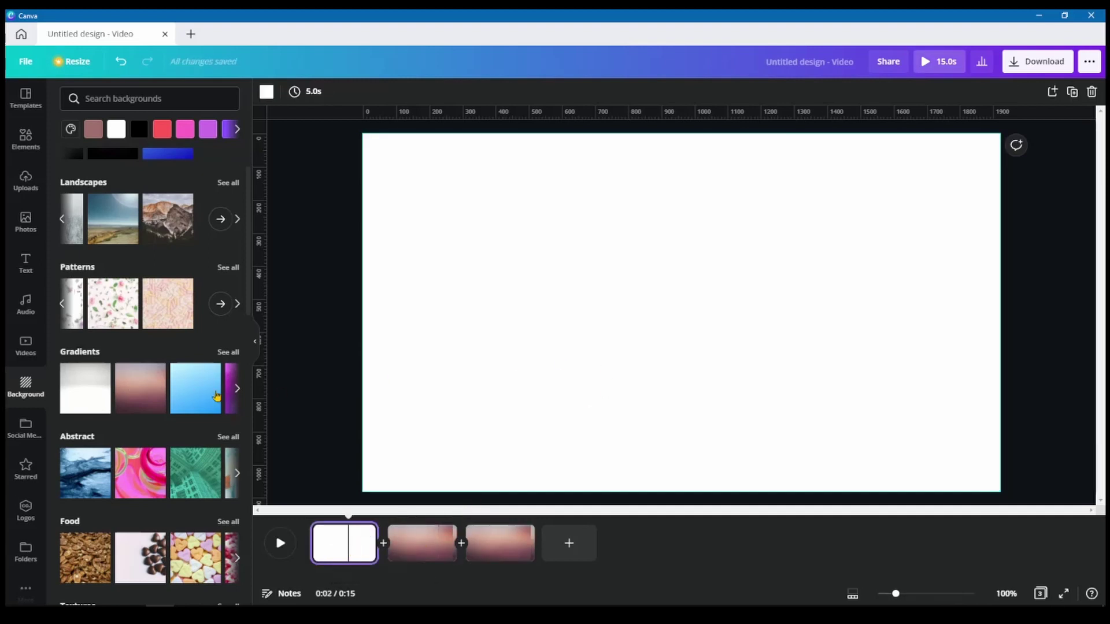
left_click(156, 391)
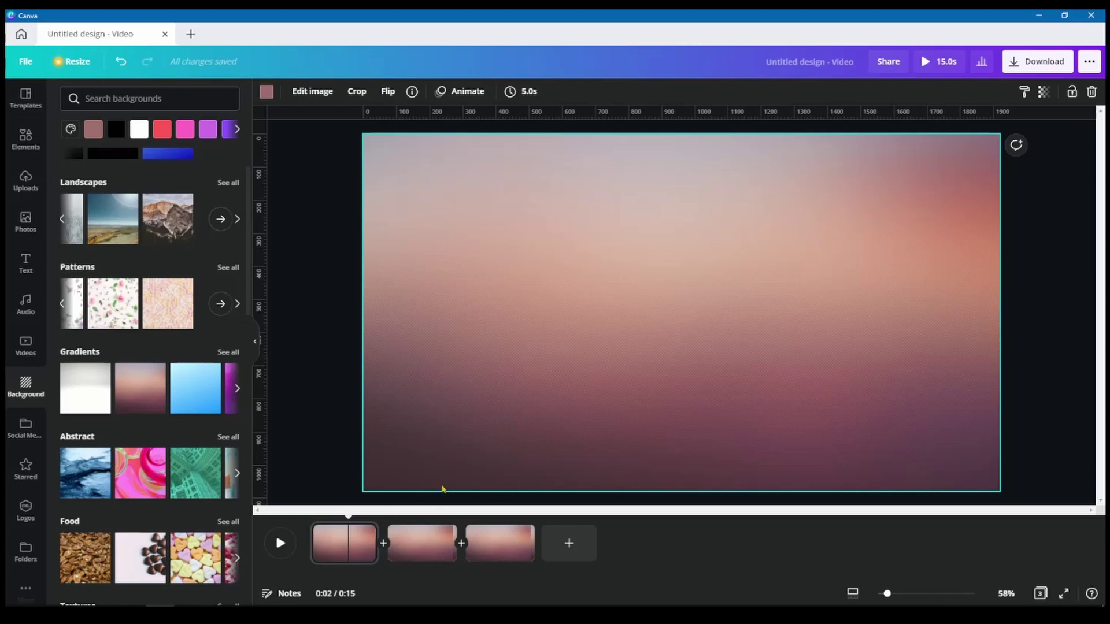
left_click(419, 544)
left_click(497, 546)
left_click(334, 547)
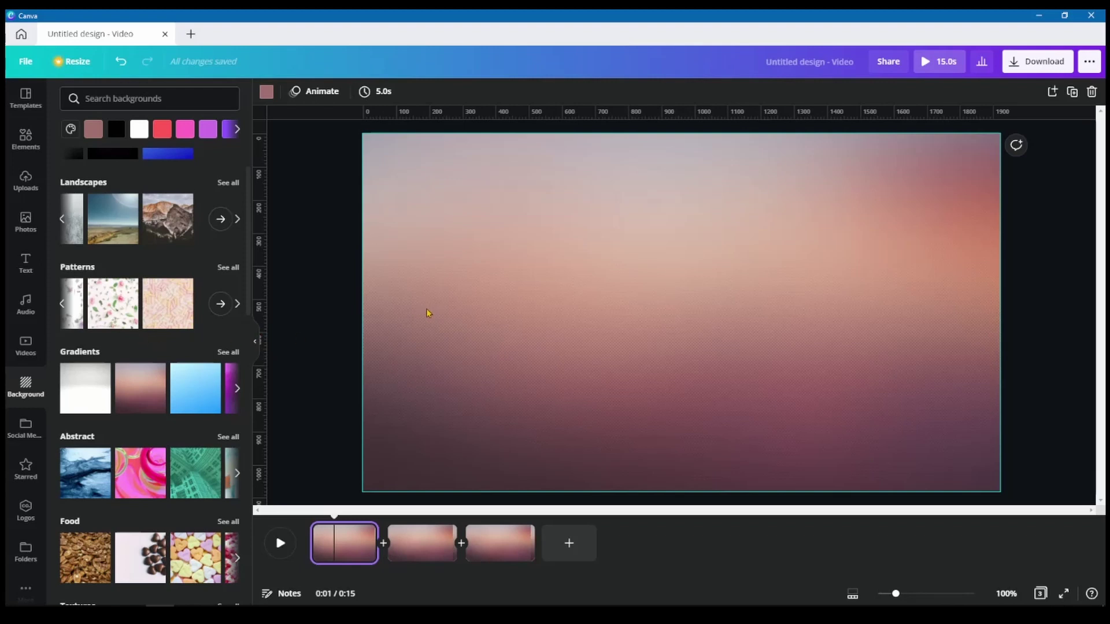
Step: Search stock videos for 'real estate' and scroll through the results
left_click(26, 345)
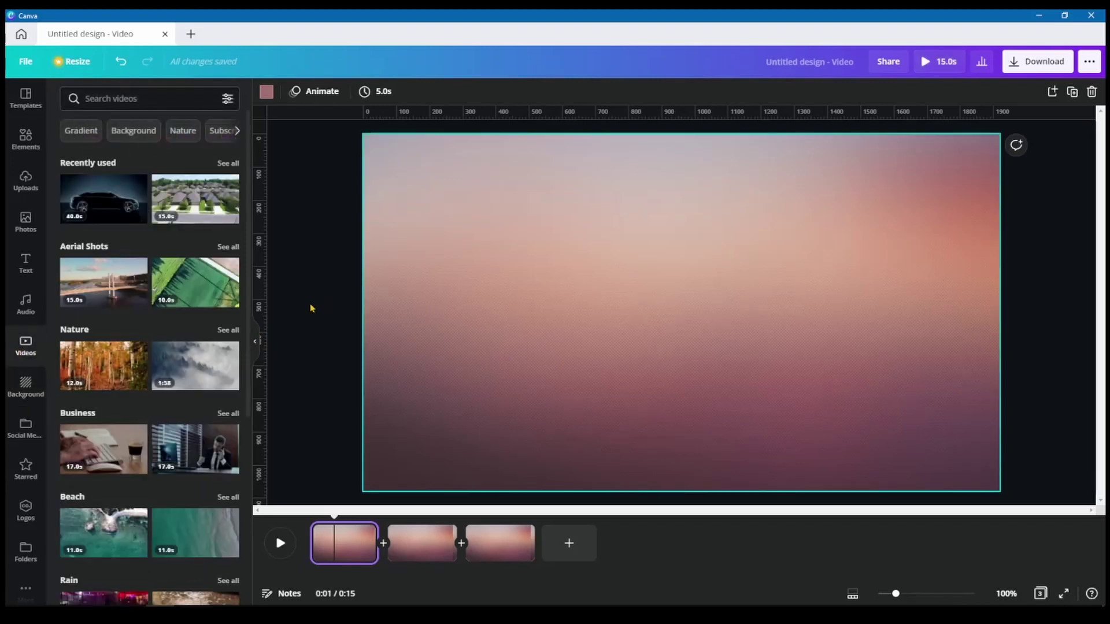
left_click(135, 96)
type("real")
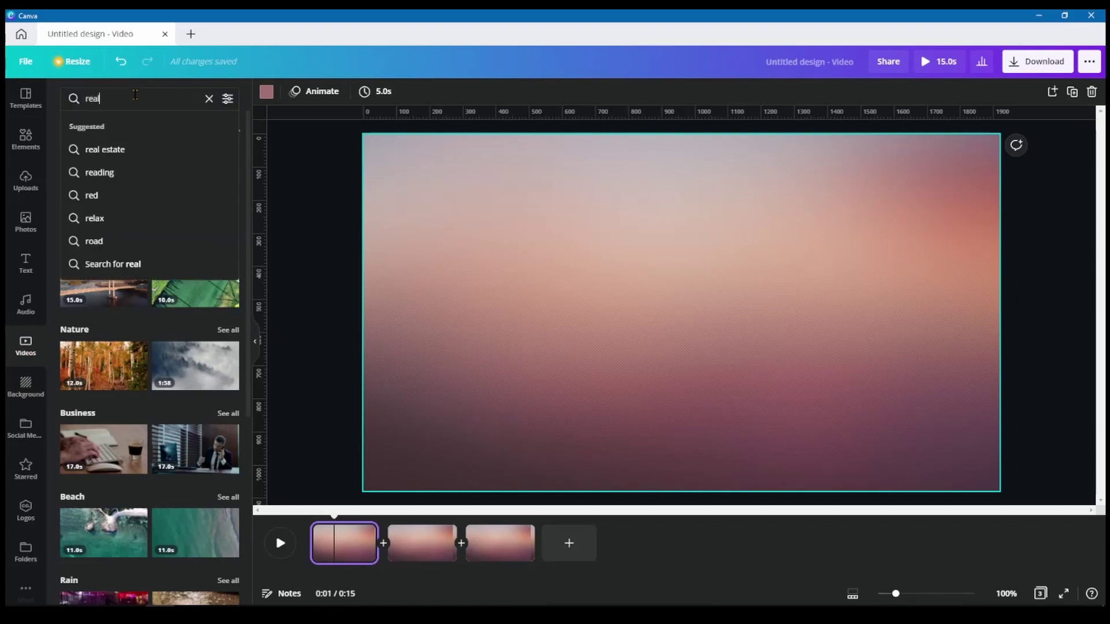
type(" estate")
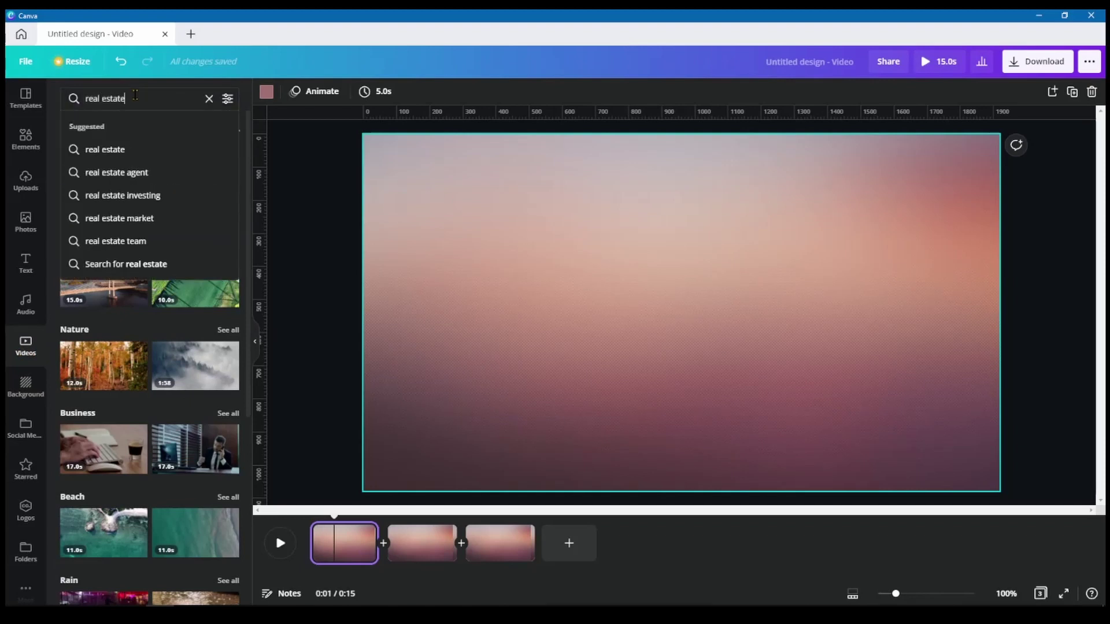
key("Return")
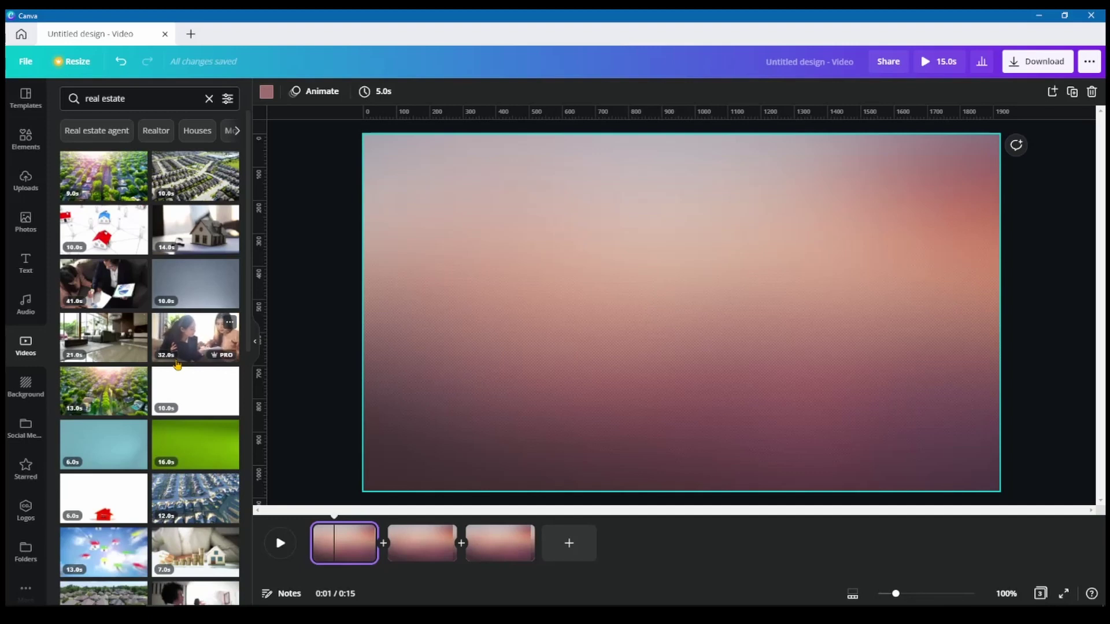
scroll(177, 364, "down", 2)
scroll(178, 363, "down", 1)
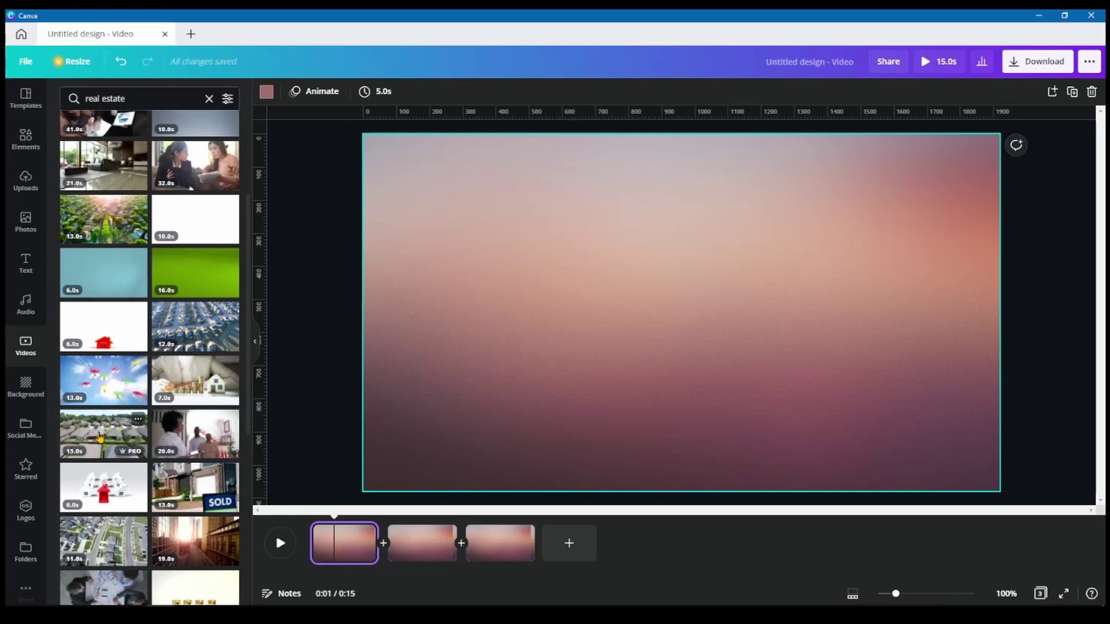
Step: Place the 15s houses clip on page 1, the 10s aerial clip on page 2, and the 9s aerial clip on page 3
left_click_drag(100, 437, 488, 243)
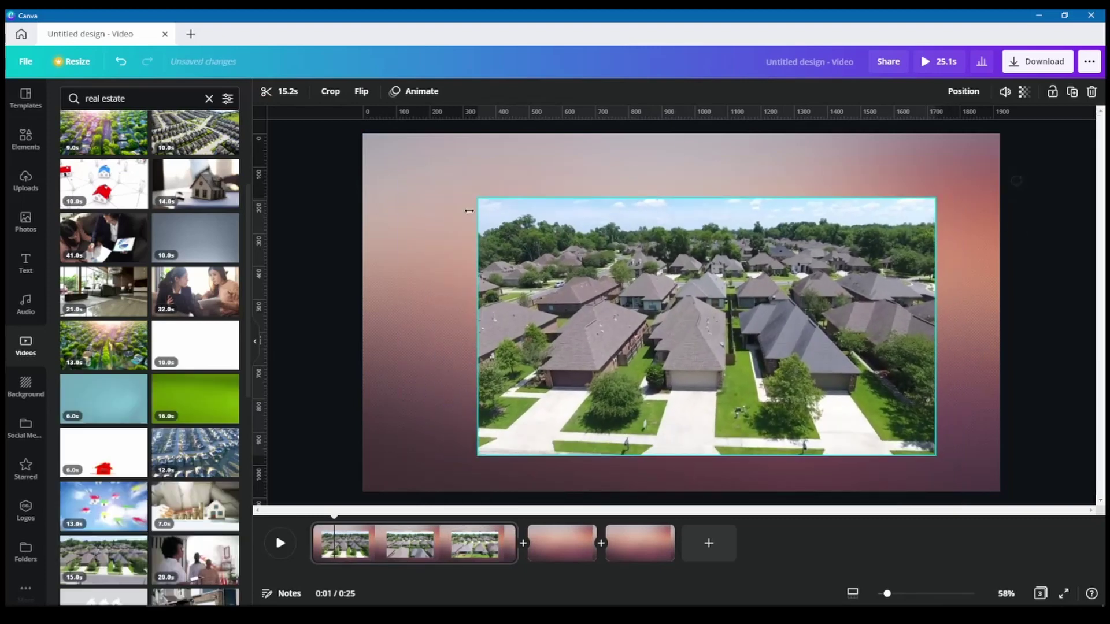
left_click(559, 541)
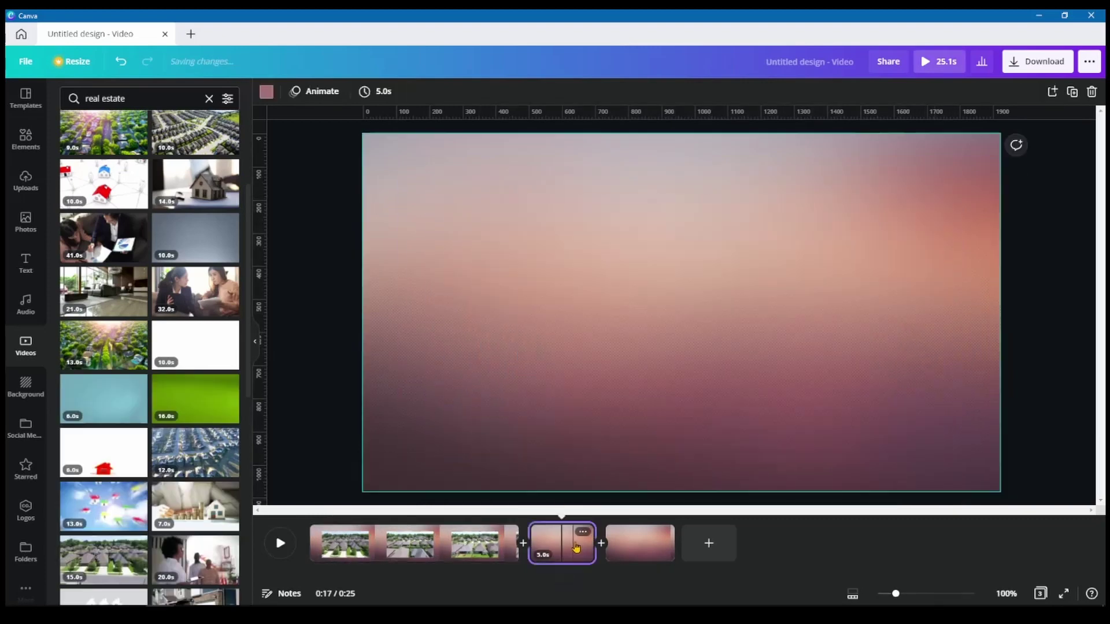
scroll(194, 312, "up", 5)
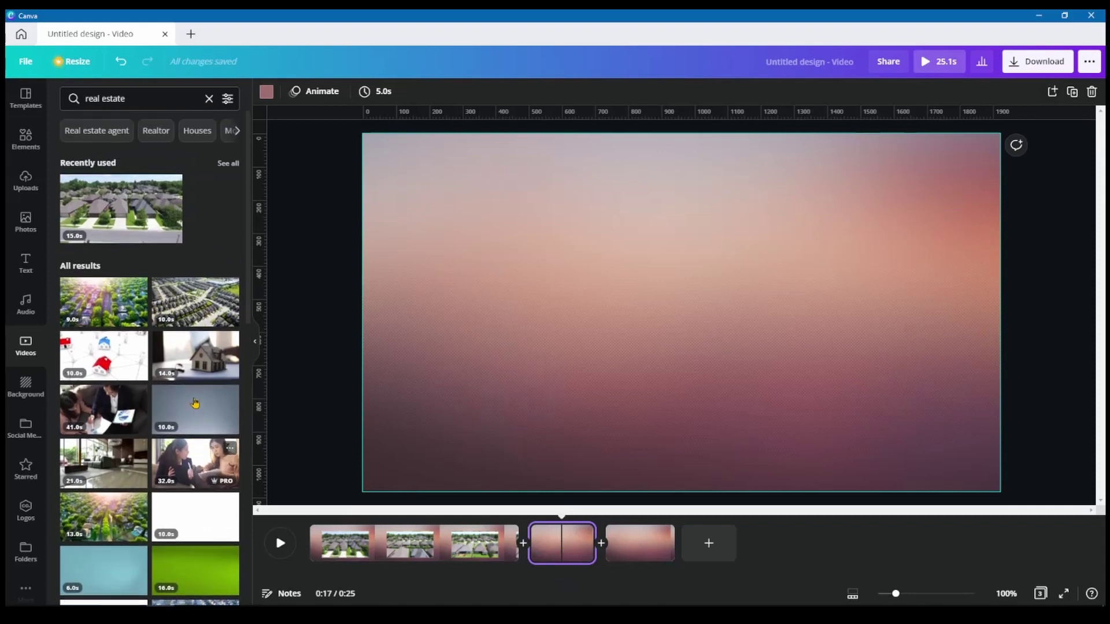
left_click(195, 312)
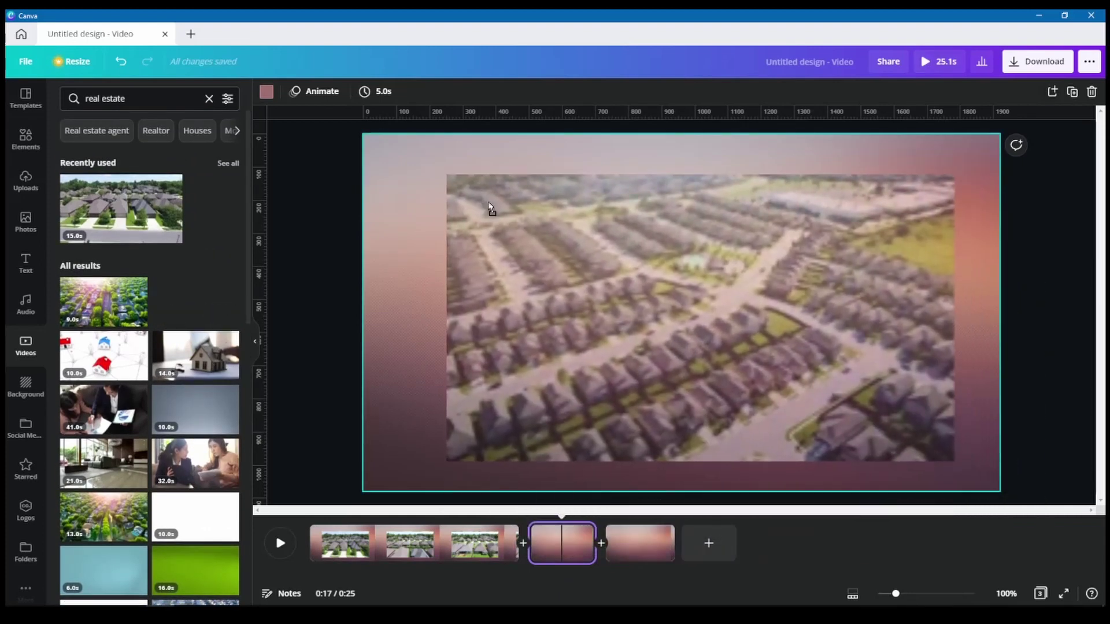
left_click(706, 543)
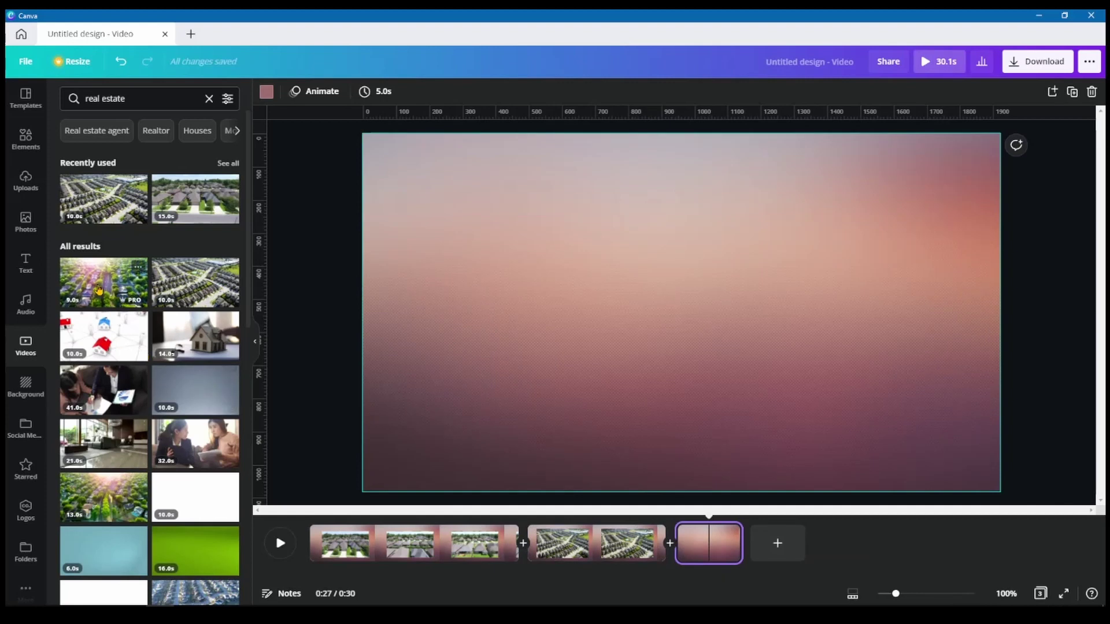
left_click_drag(98, 289, 518, 314)
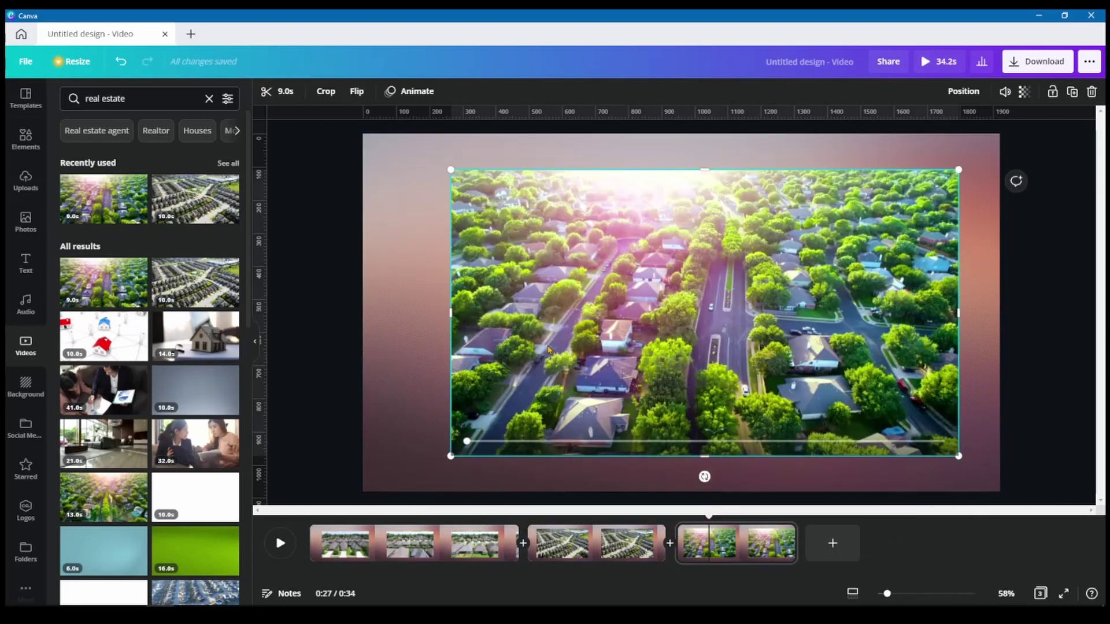
left_click(410, 543)
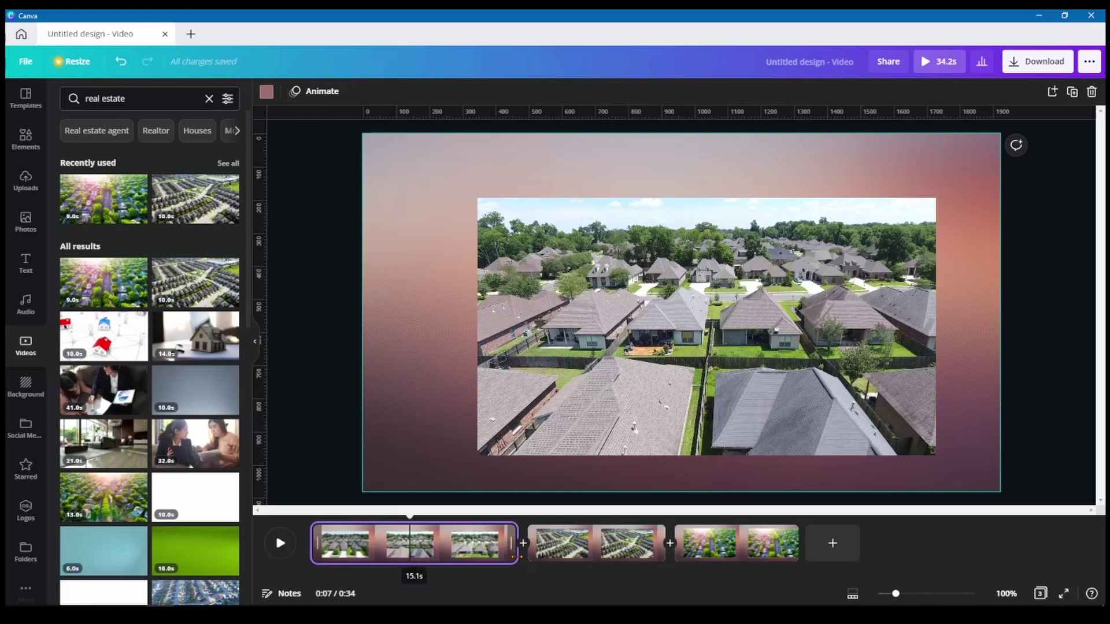
Step: Trim the three page clips to about 5, 5 and 6 seconds, bringing the video to 15.1 s
left_click_drag(516, 543, 379, 561)
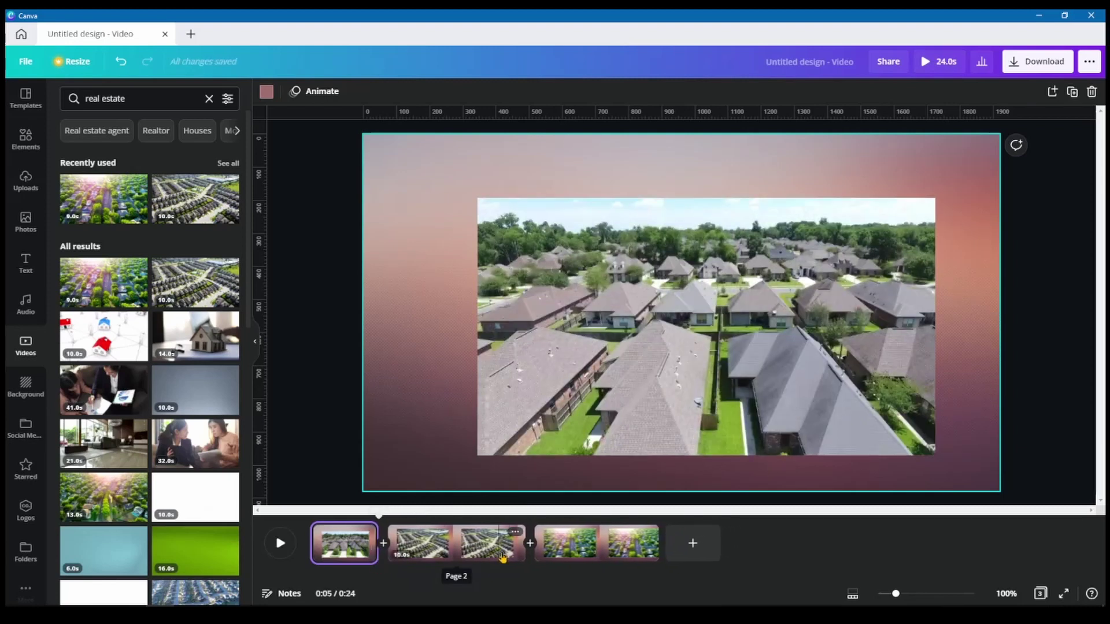
left_click(504, 555)
left_click_drag(504, 555, 455, 556)
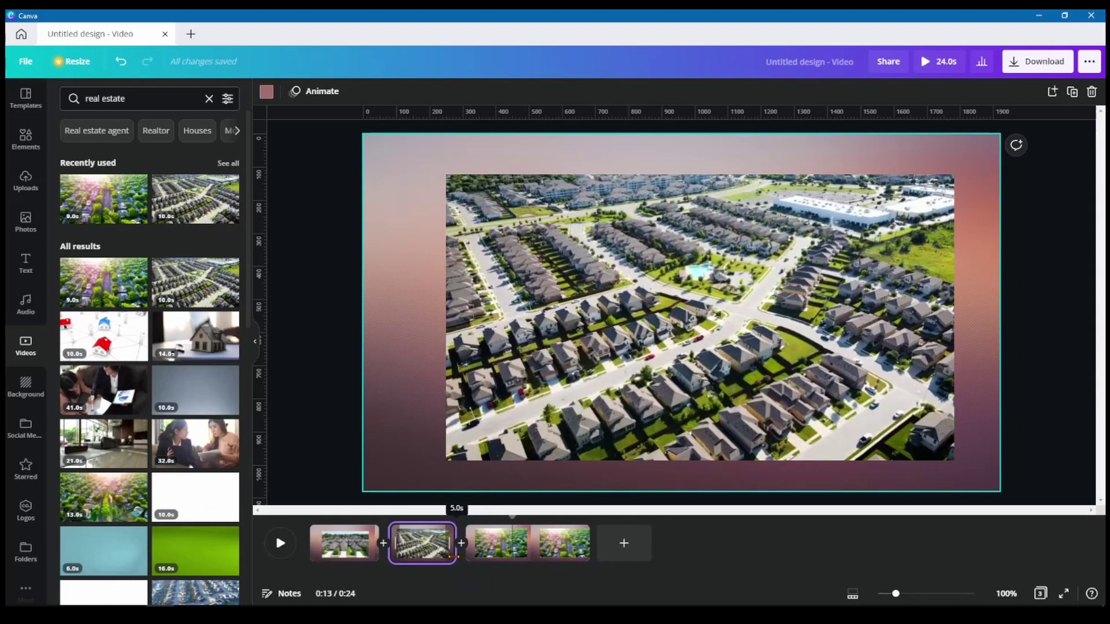
left_click(547, 554)
left_click_drag(588, 552, 530, 552)
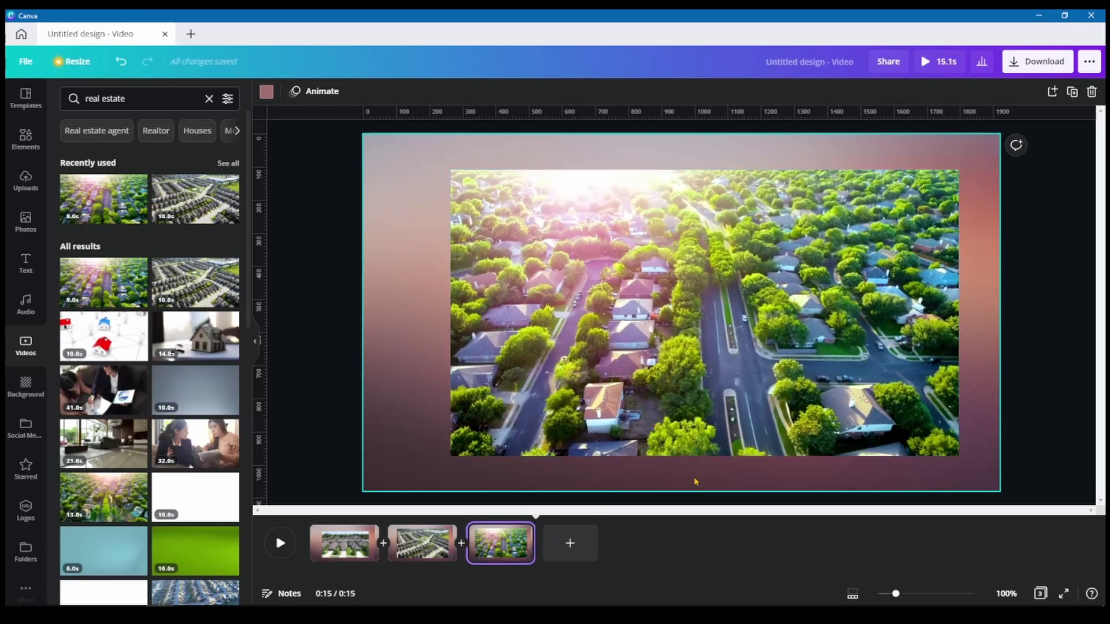
Step: Move page 1's house video to the top-left, stretch it to full height and narrow its right side
left_click(639, 321)
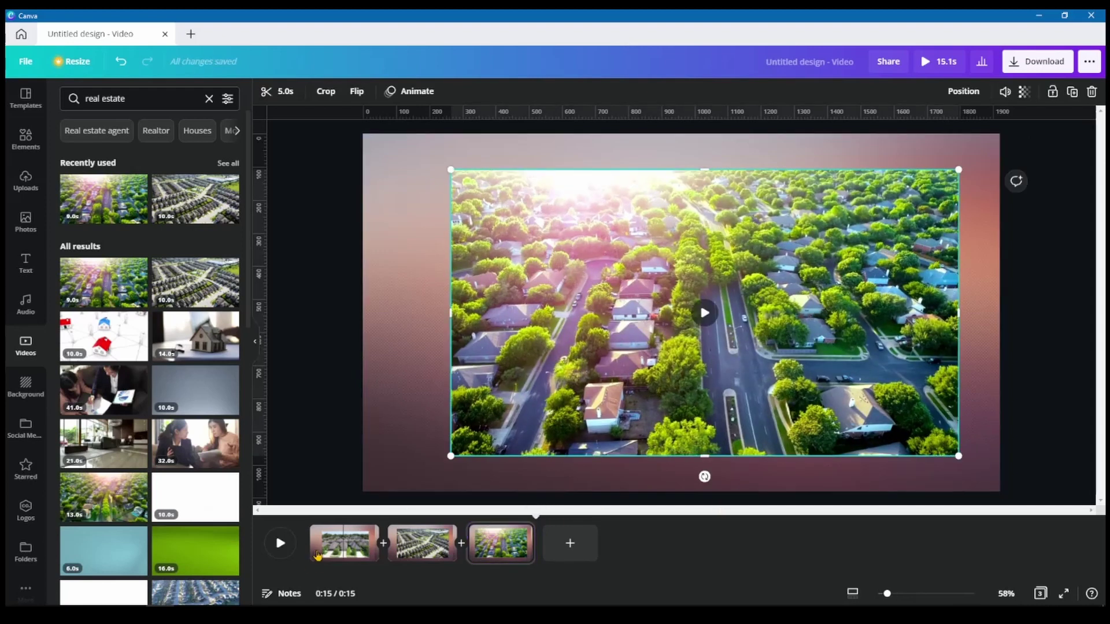
left_click(338, 548)
left_click(790, 355)
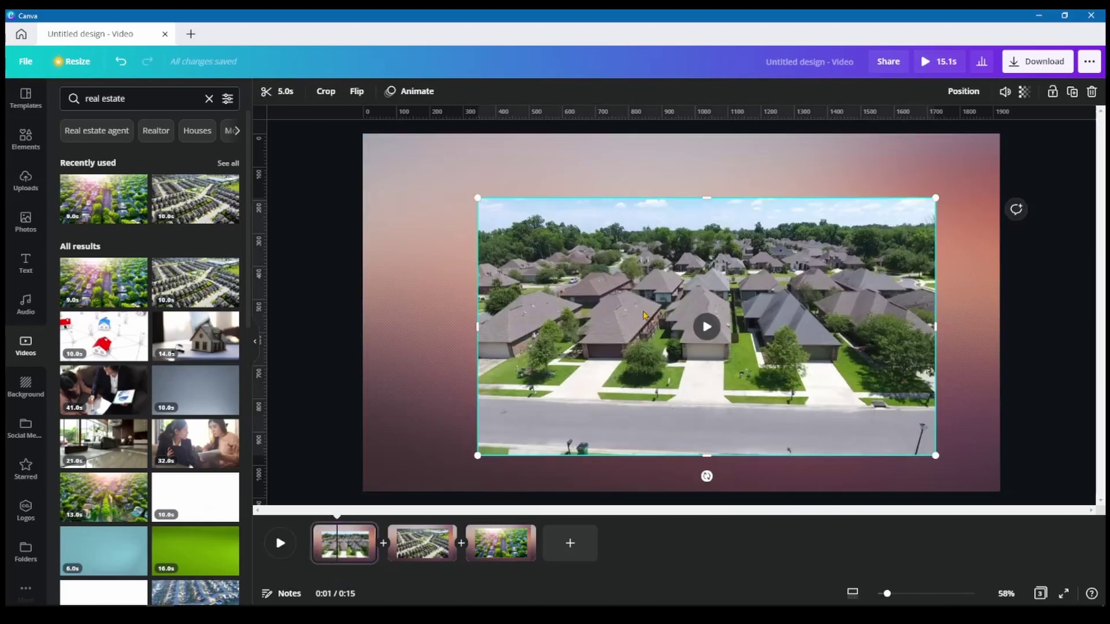
left_click_drag(790, 355, 690, 291)
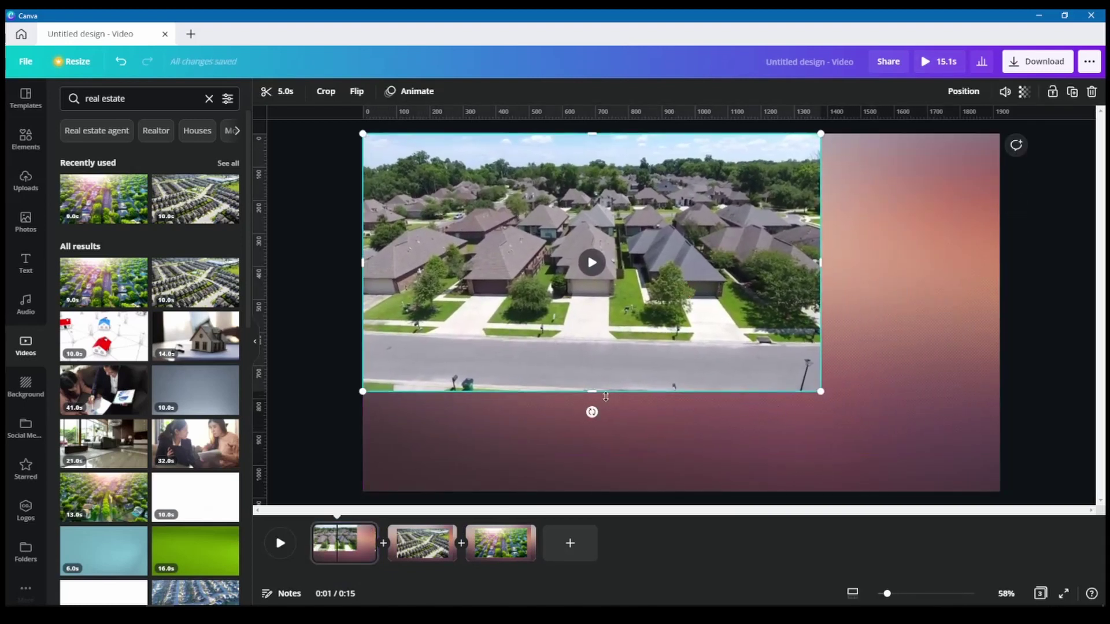
left_click_drag(592, 392, 590, 496)
left_click(945, 376)
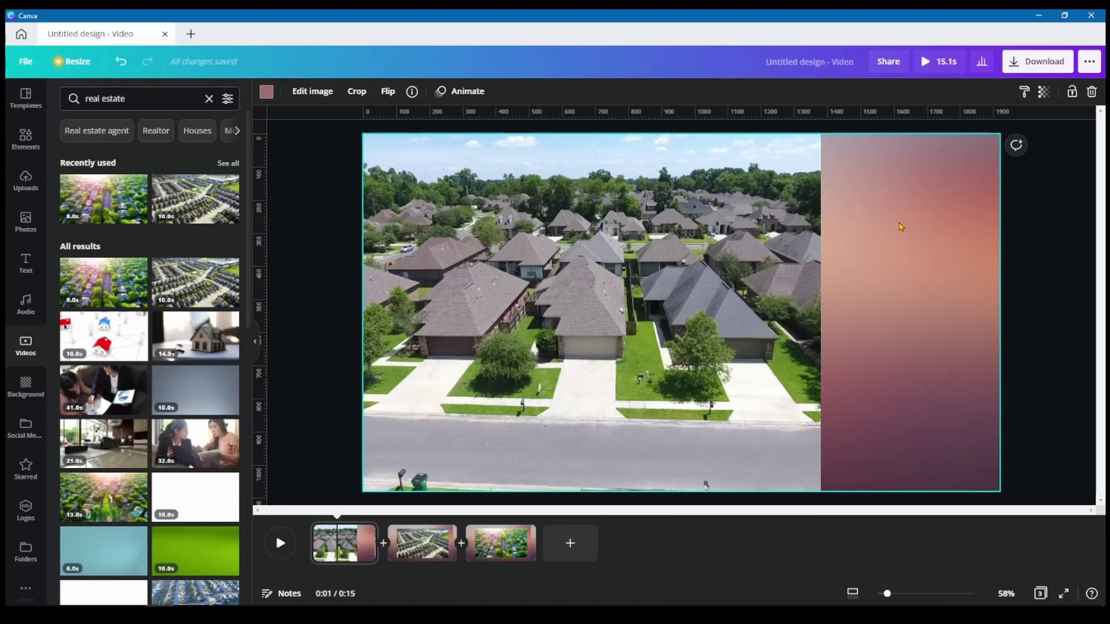
left_click(812, 321)
left_click_drag(817, 314, 776, 316)
left_click(899, 384)
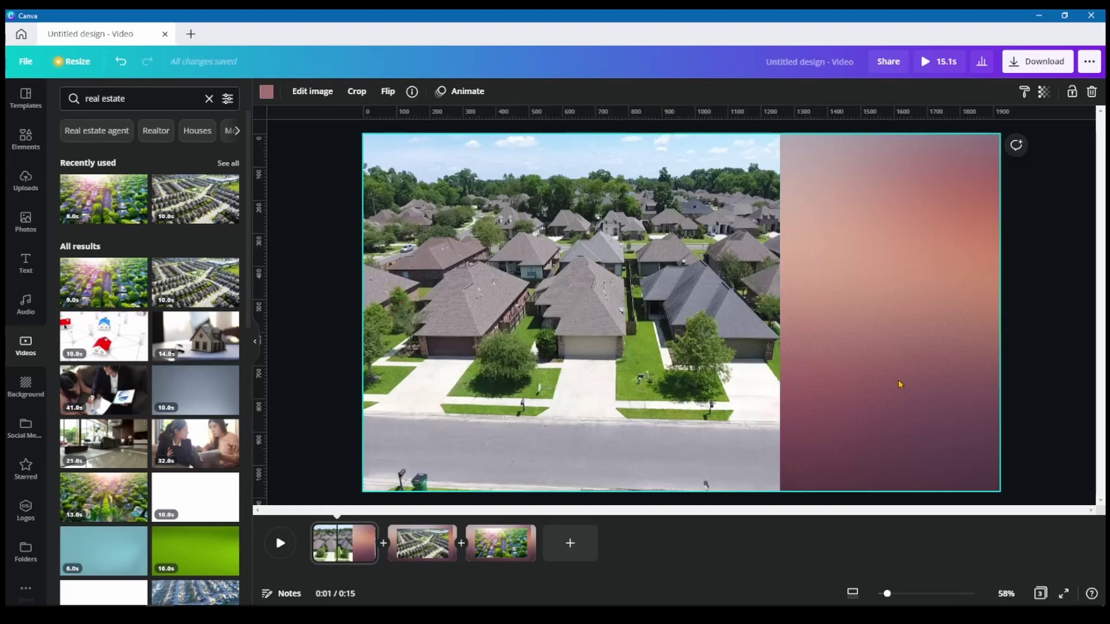
left_click(555, 336)
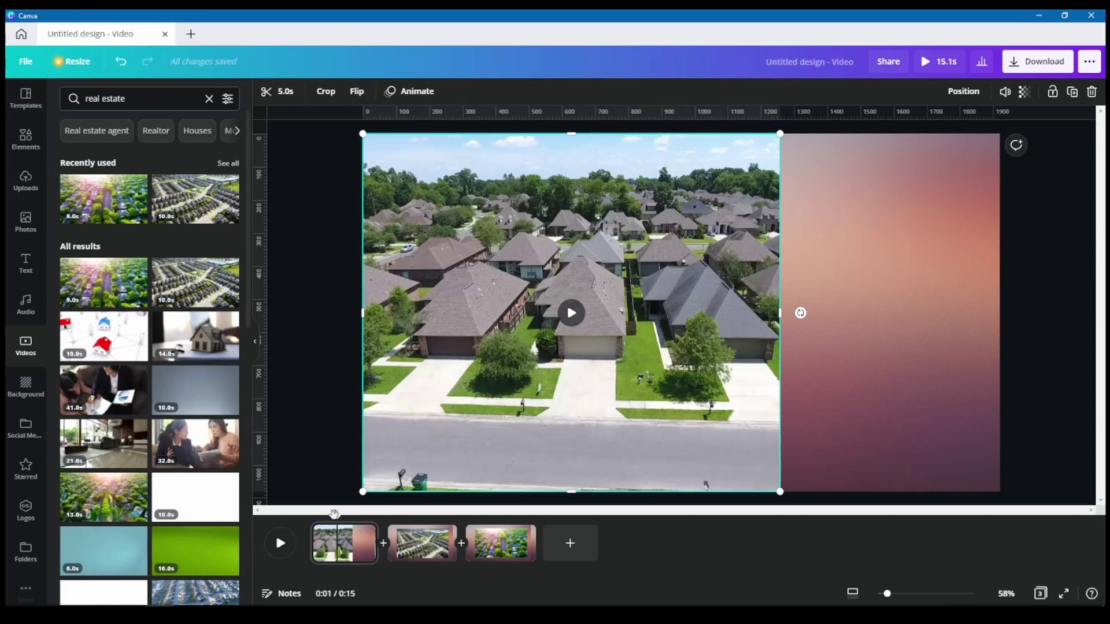
Step: Play back the design from the start to preview page 1's layout
left_click_drag(337, 515, 310, 513)
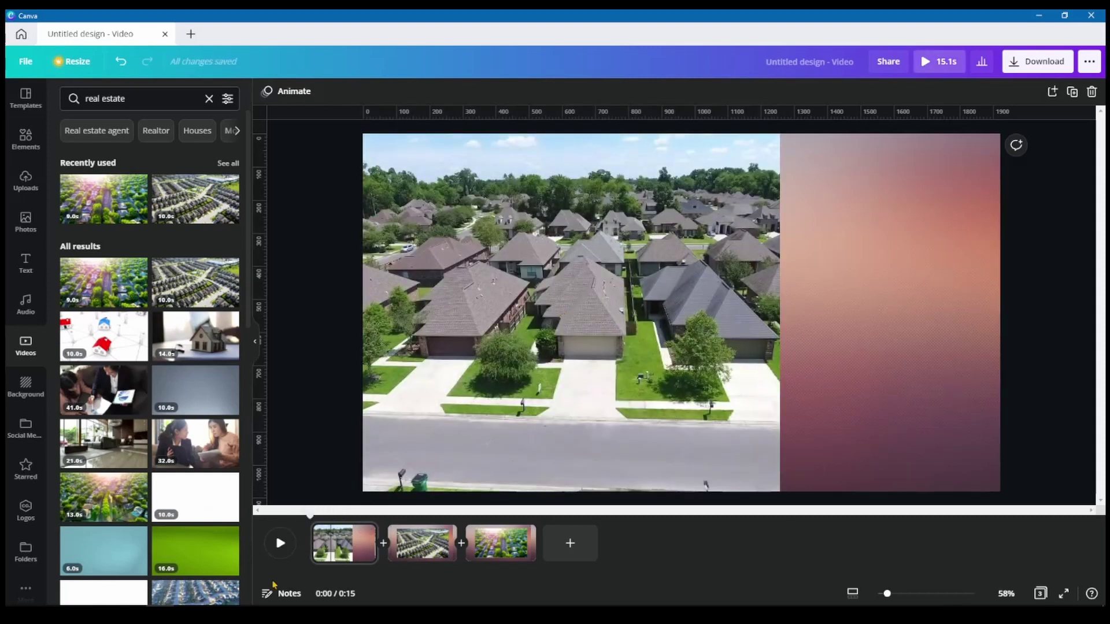
left_click(564, 327)
left_click(570, 313)
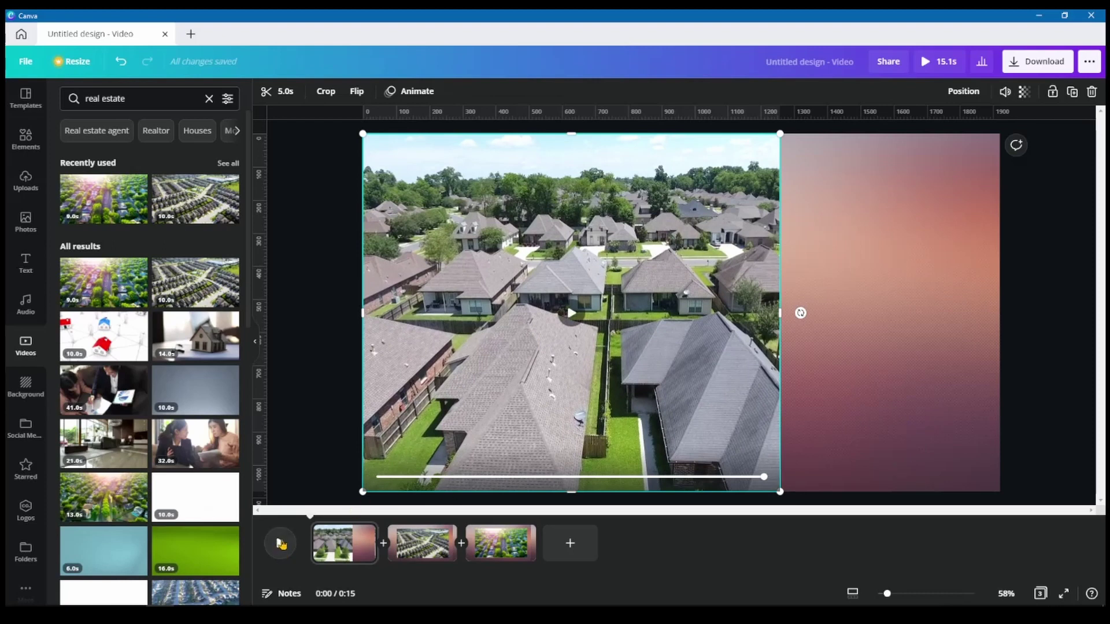
left_click(280, 543)
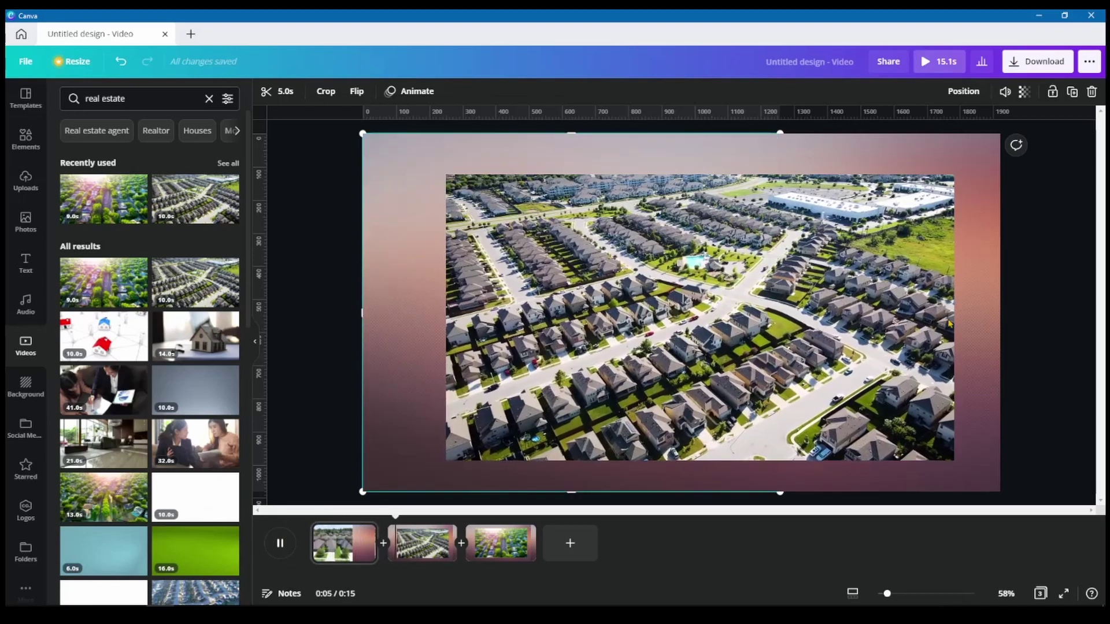
left_click(281, 545)
left_click_drag(423, 514, 345, 520)
Step: Position page 2's aerial video top-right at full height, leaving a gradient strip on the left
left_click(422, 542)
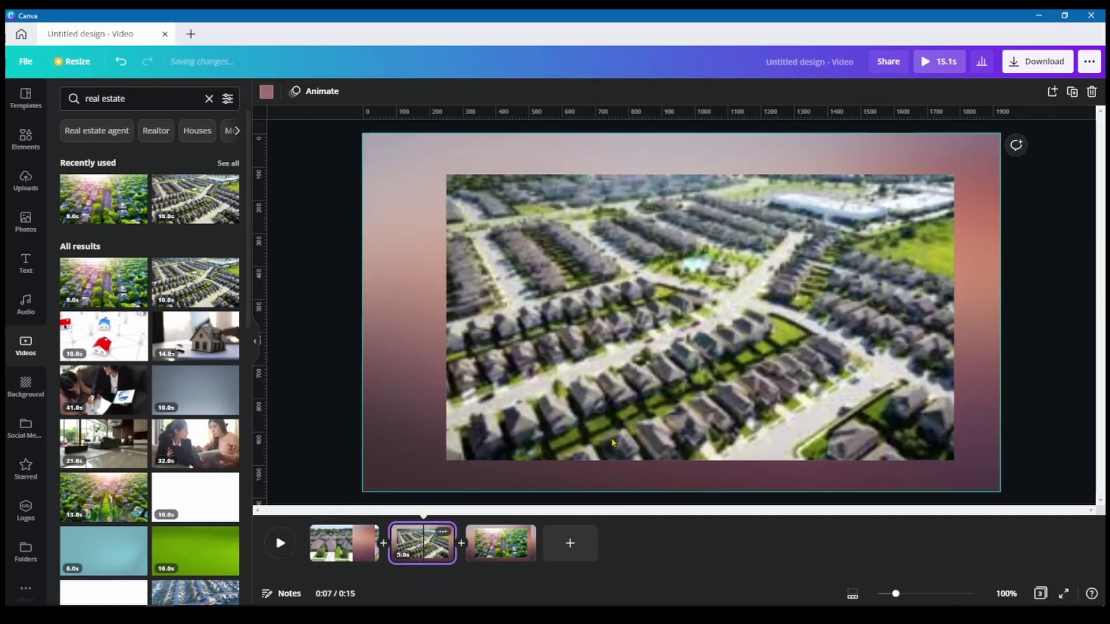
left_click(778, 309)
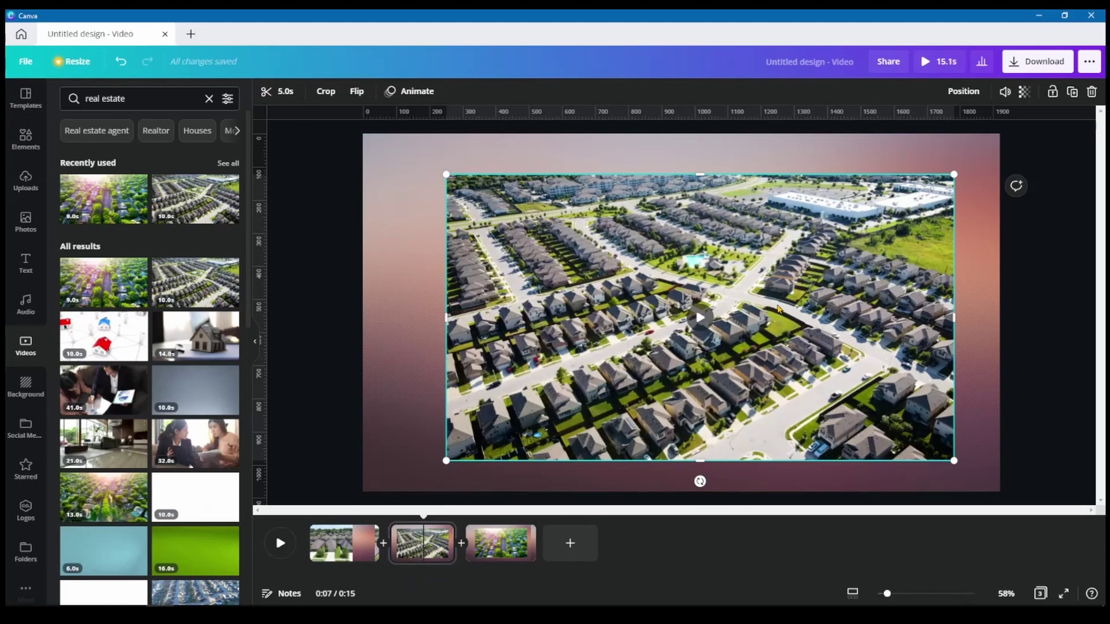
left_click_drag(734, 309, 656, 269)
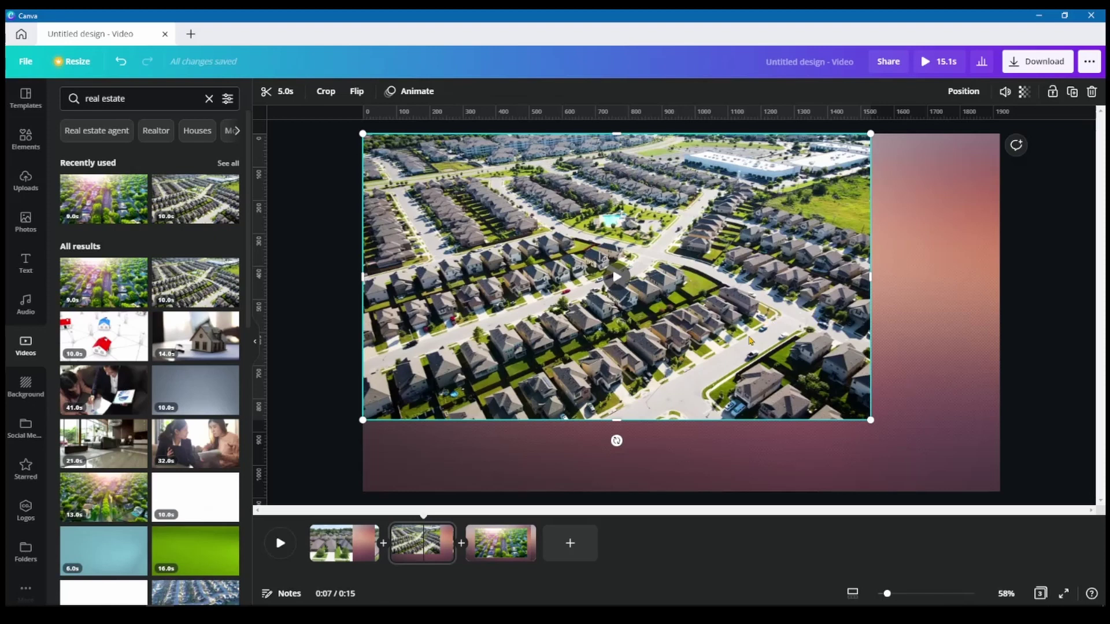
left_click_drag(600, 331, 606, 334)
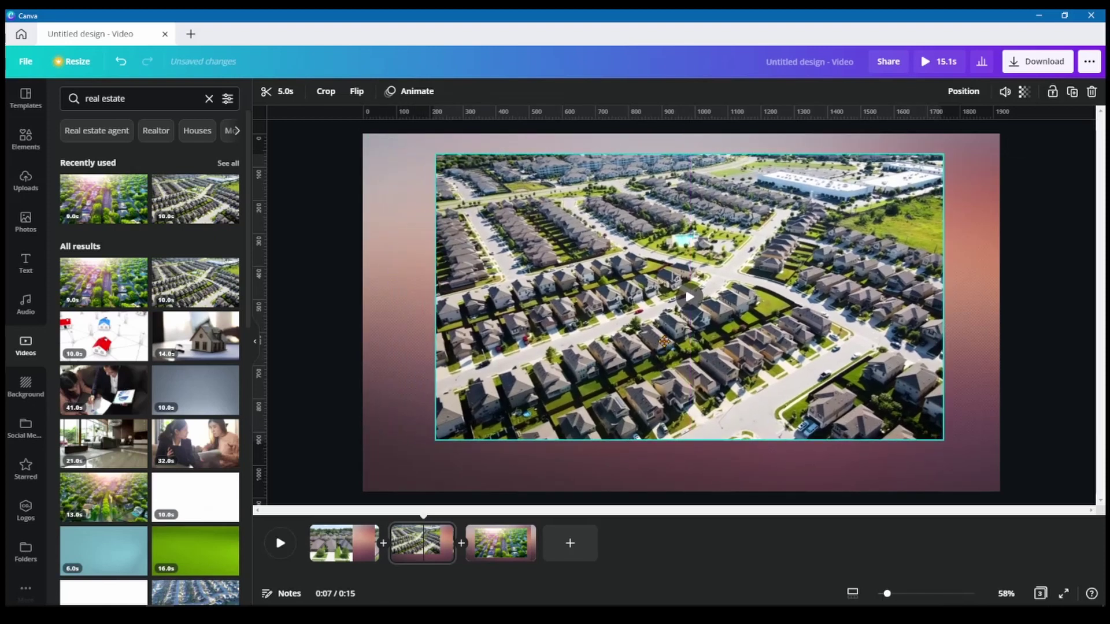
left_click_drag(673, 338, 723, 319)
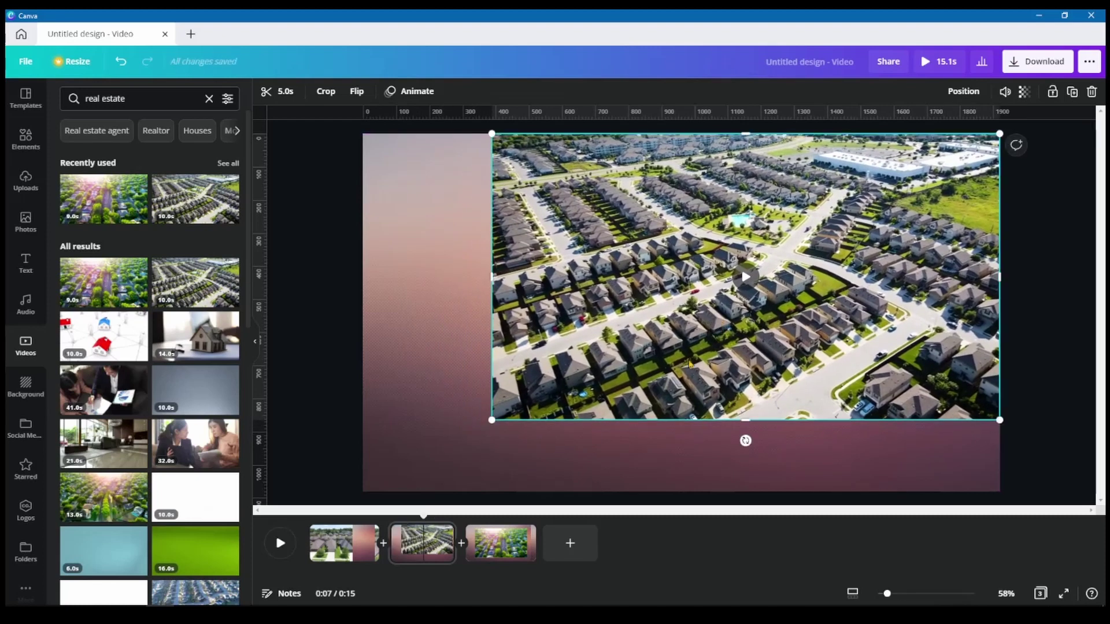
left_click_drag(745, 422, 747, 493)
left_click_drag(488, 313, 548, 313)
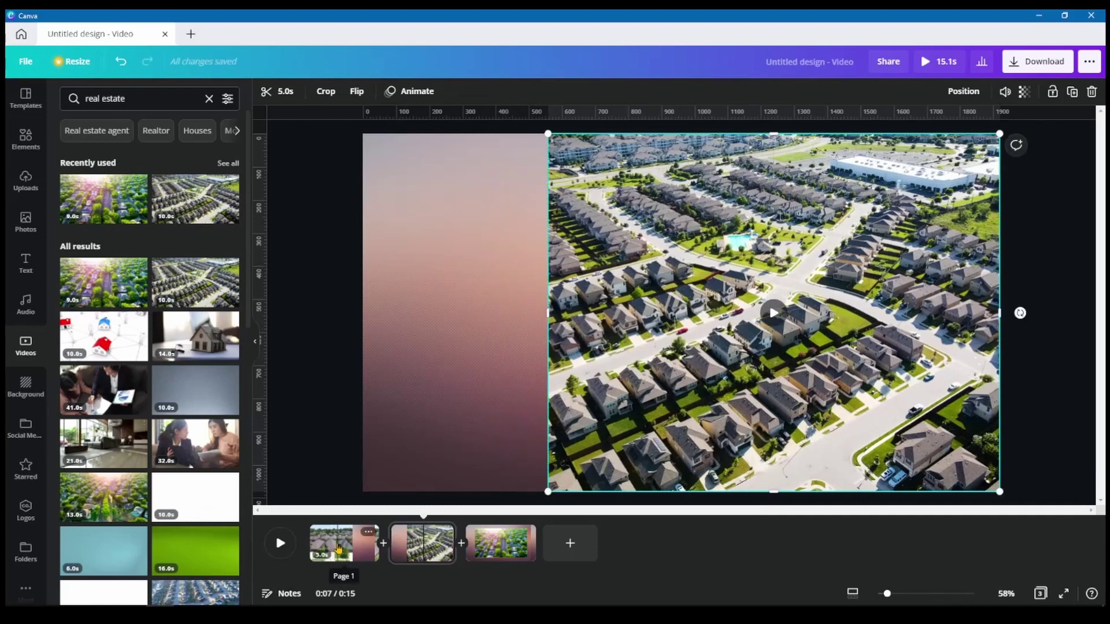
left_click(336, 548)
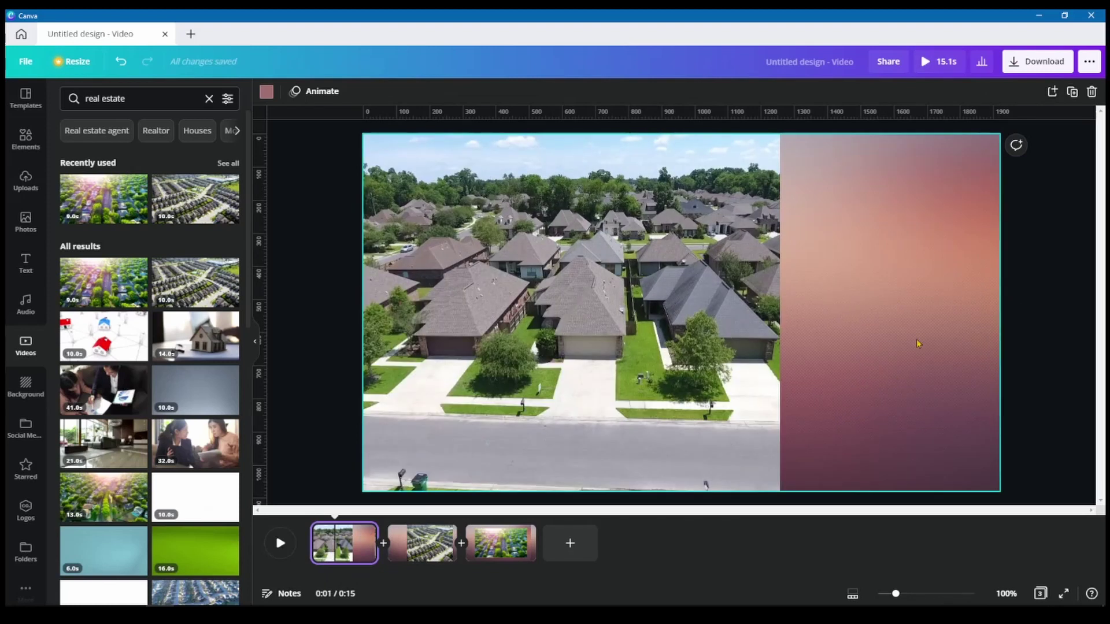
Step: Move page 3's sunlit aerial clip toward the top-left and shrink it by its corner
left_click(442, 534)
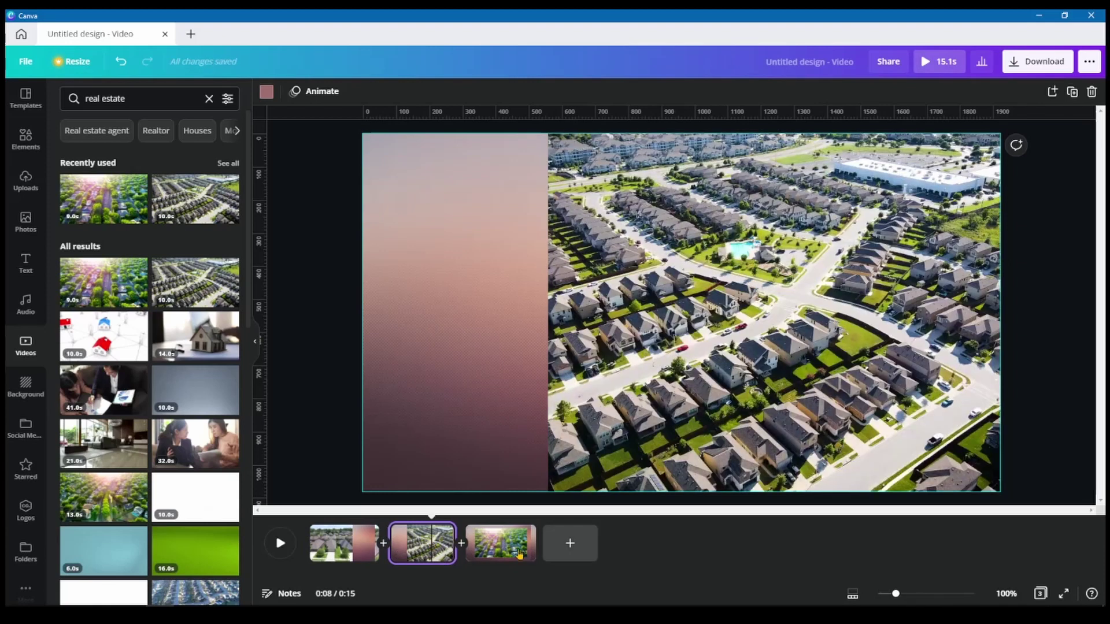
left_click(503, 558)
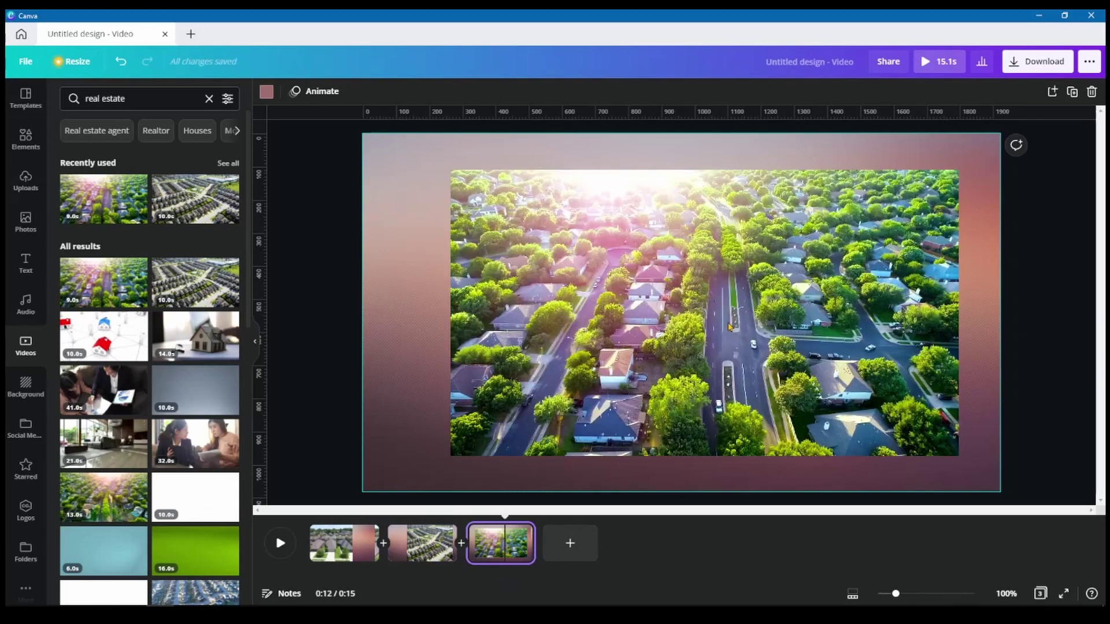
left_click(682, 326)
left_click_drag(793, 297, 727, 272)
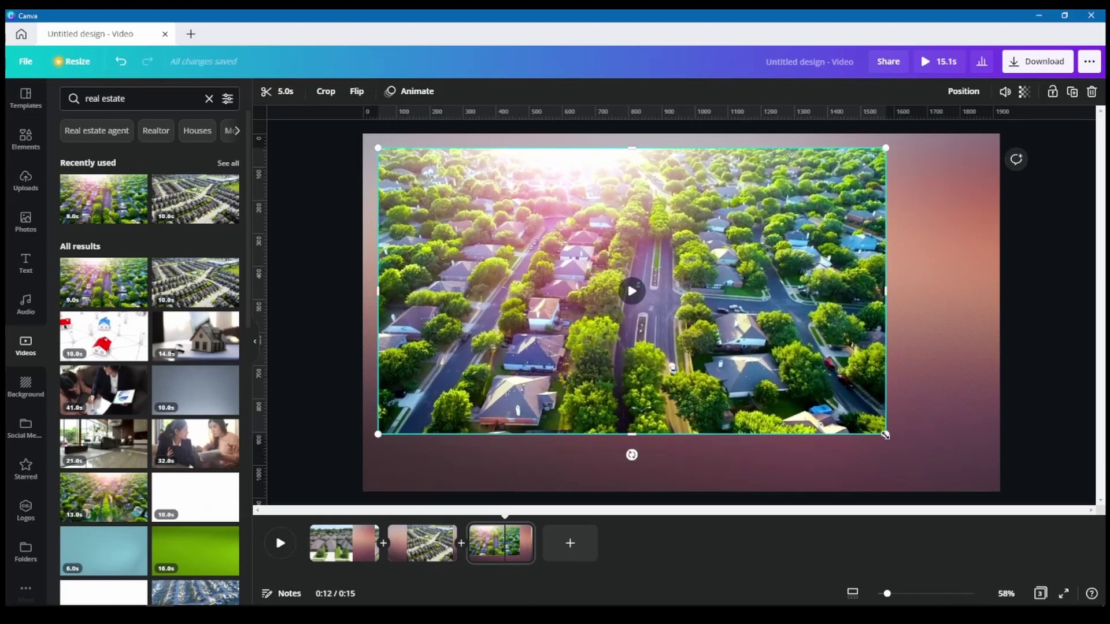
left_click_drag(885, 434, 795, 383)
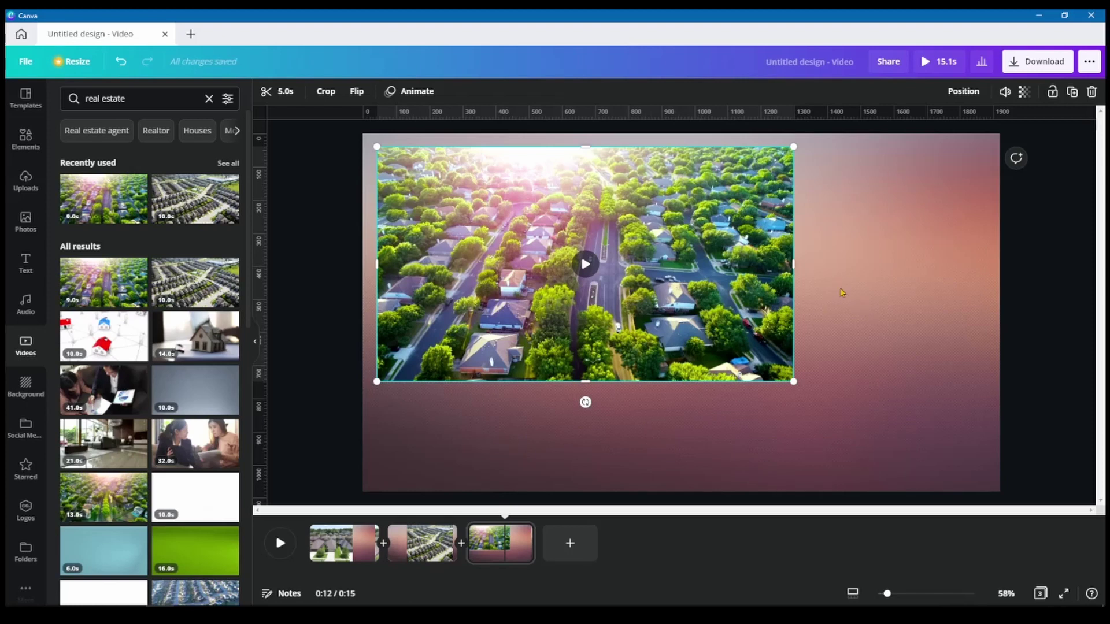
left_click(355, 531)
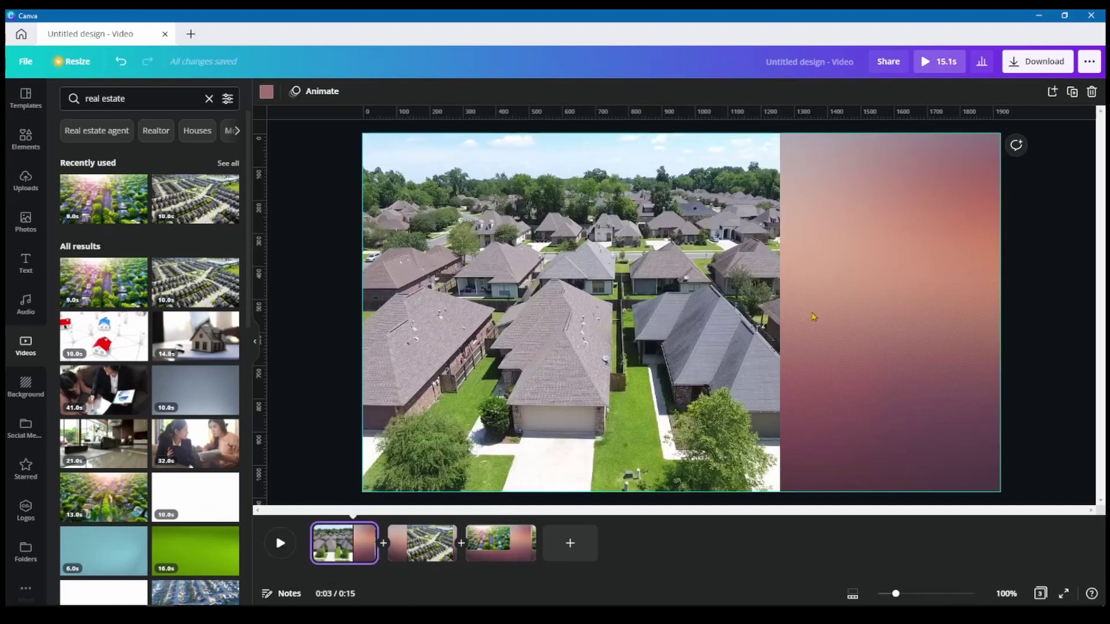
Step: Add a size-50 caption 'Are you looking for a house sith a roce garden?' on page 1, wrapped narrower
left_click(532, 319)
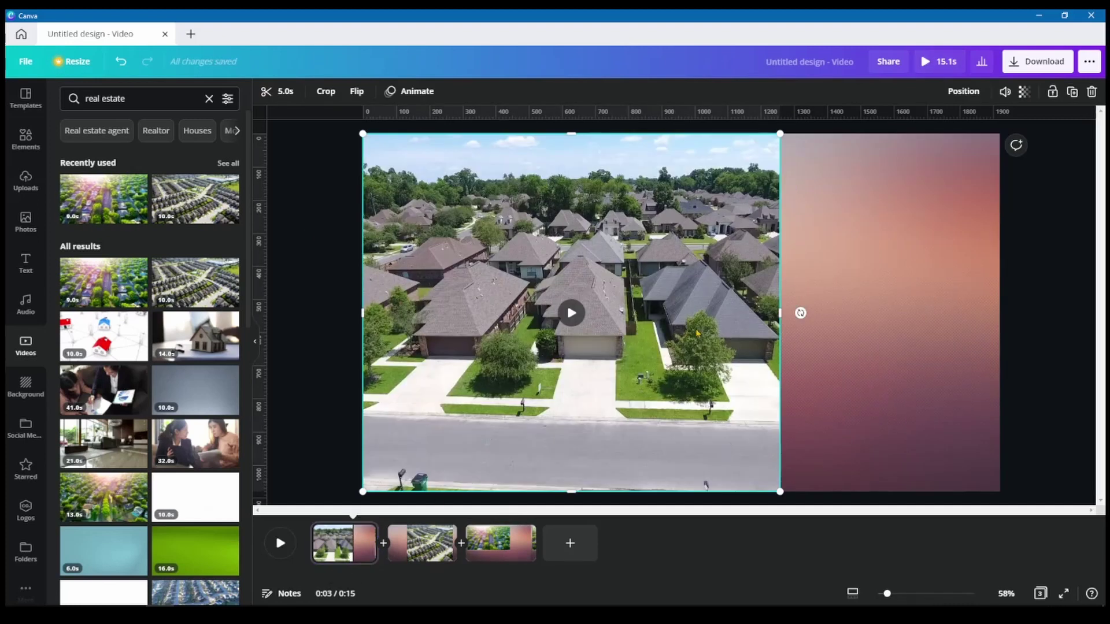
left_click(338, 545)
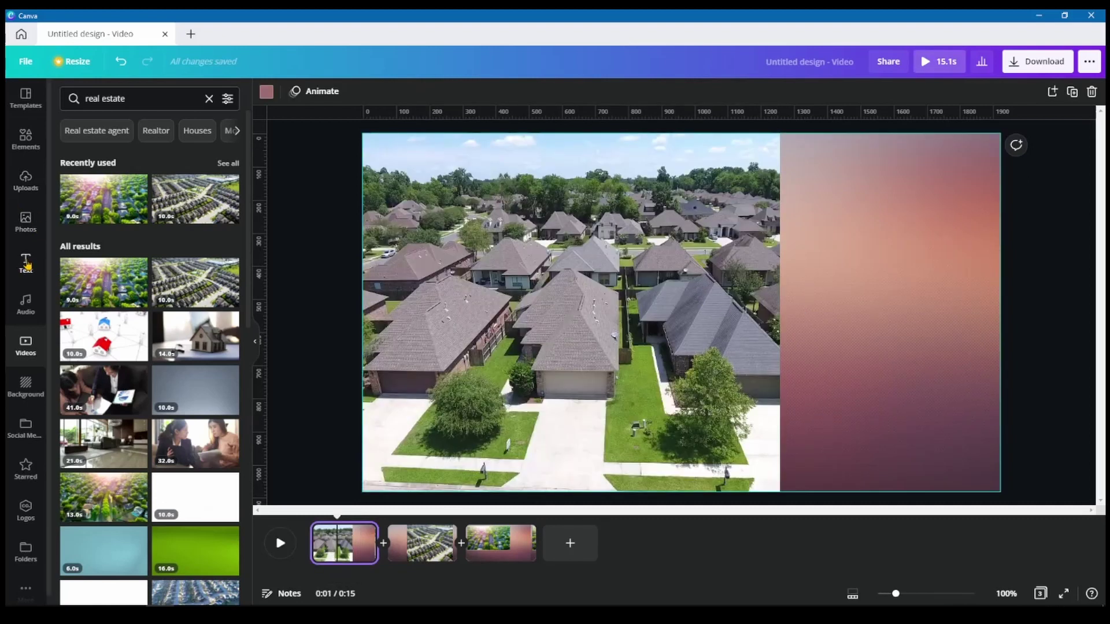
key("t")
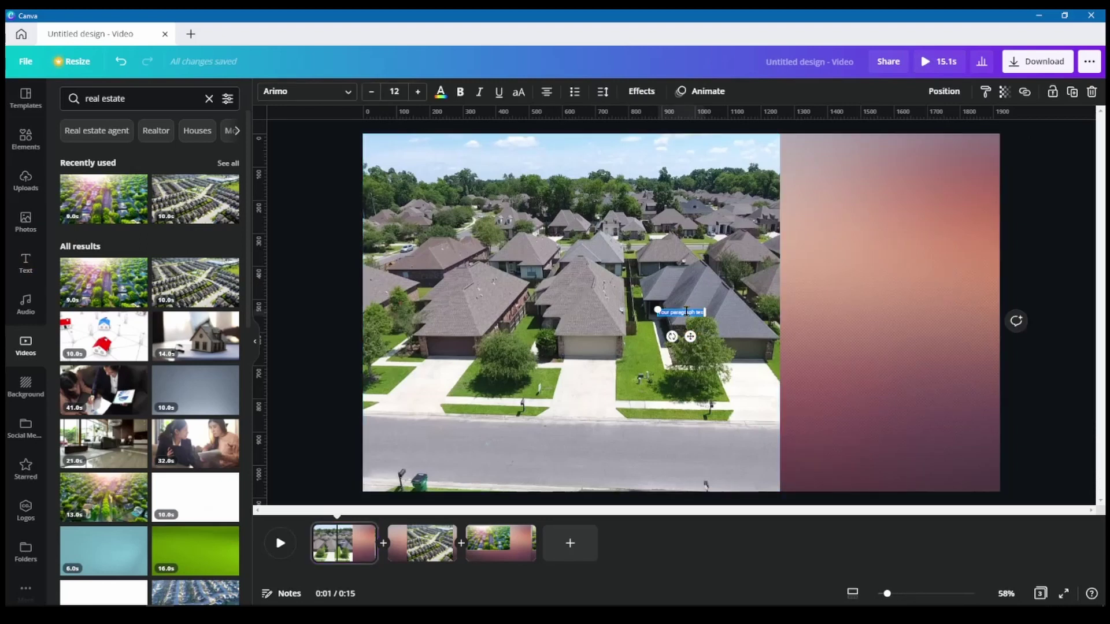
key("BackSpace")
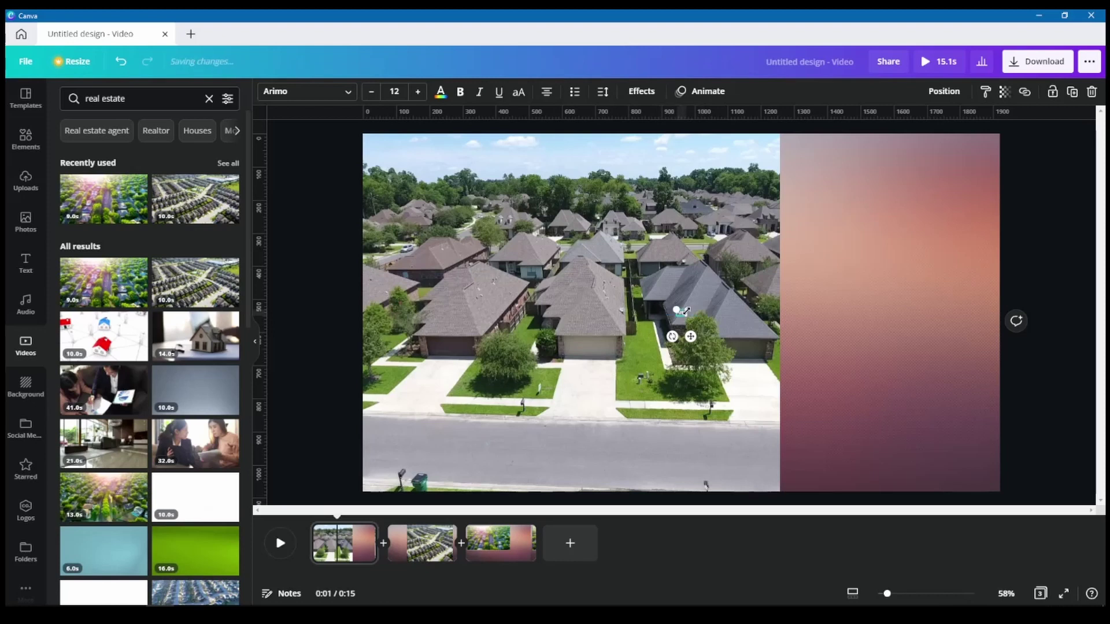
type("Are you looking for a")
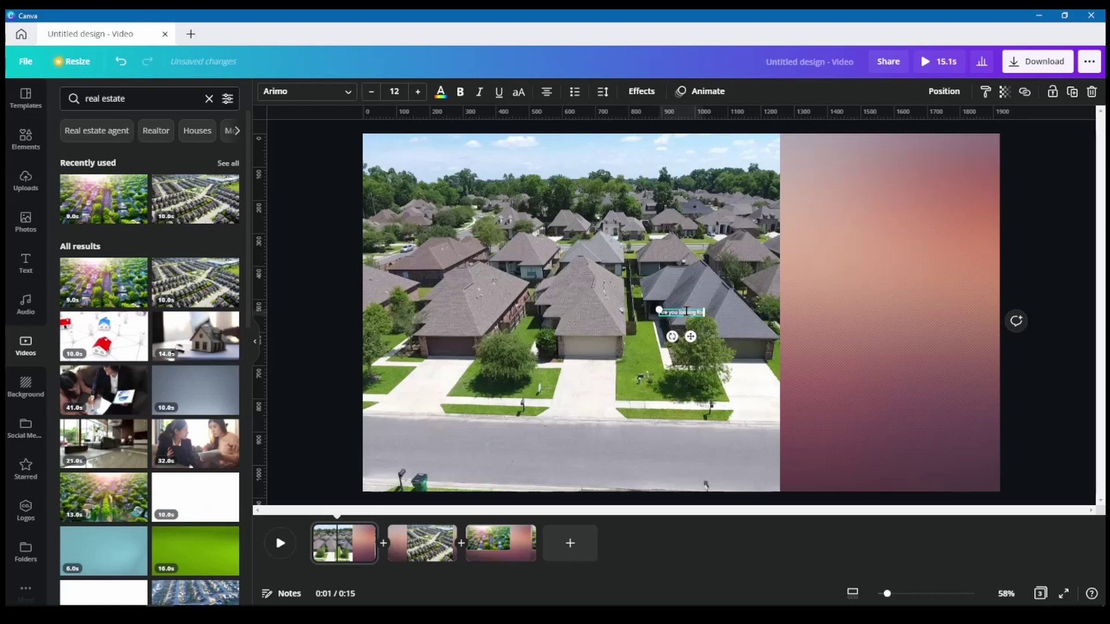
type(" house")
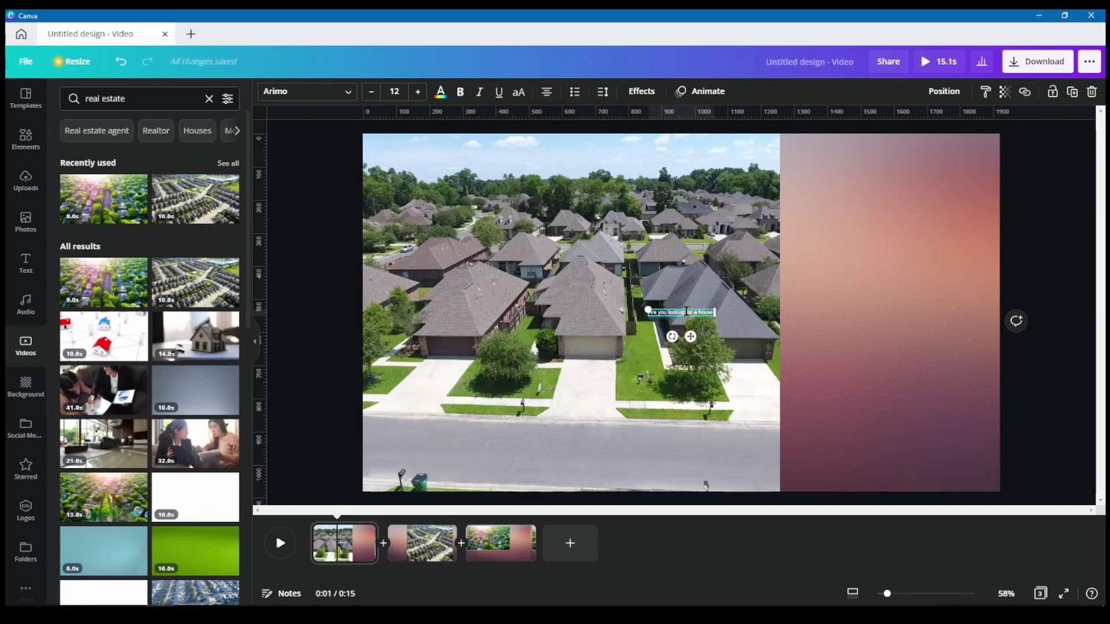
type(" sith a ro")
type("ce garden")
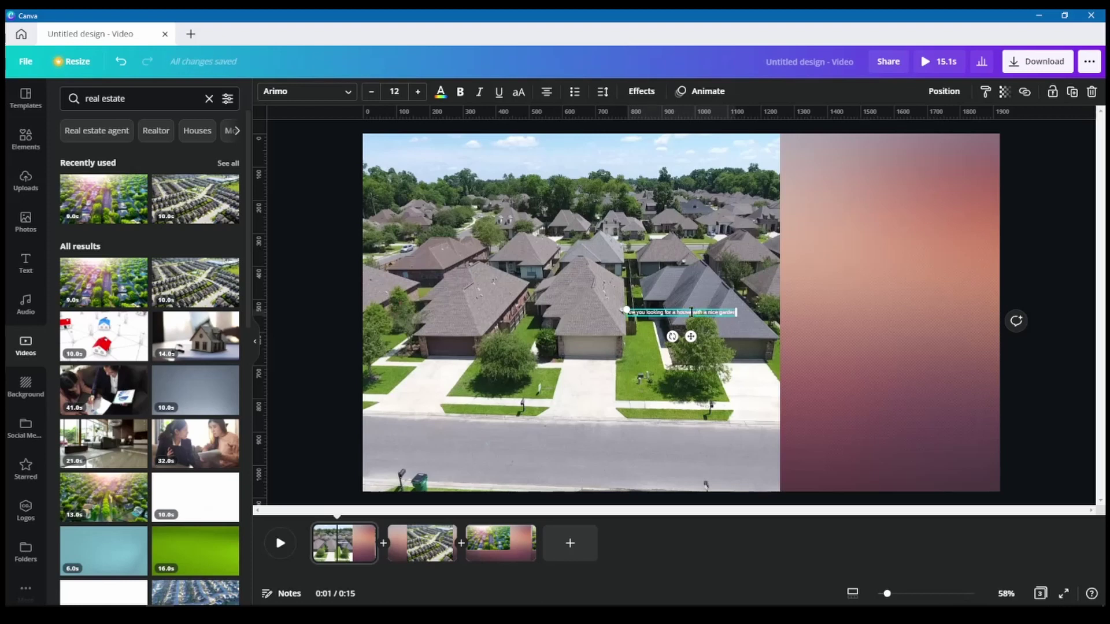
left_click(395, 92)
type("50")
key("Return")
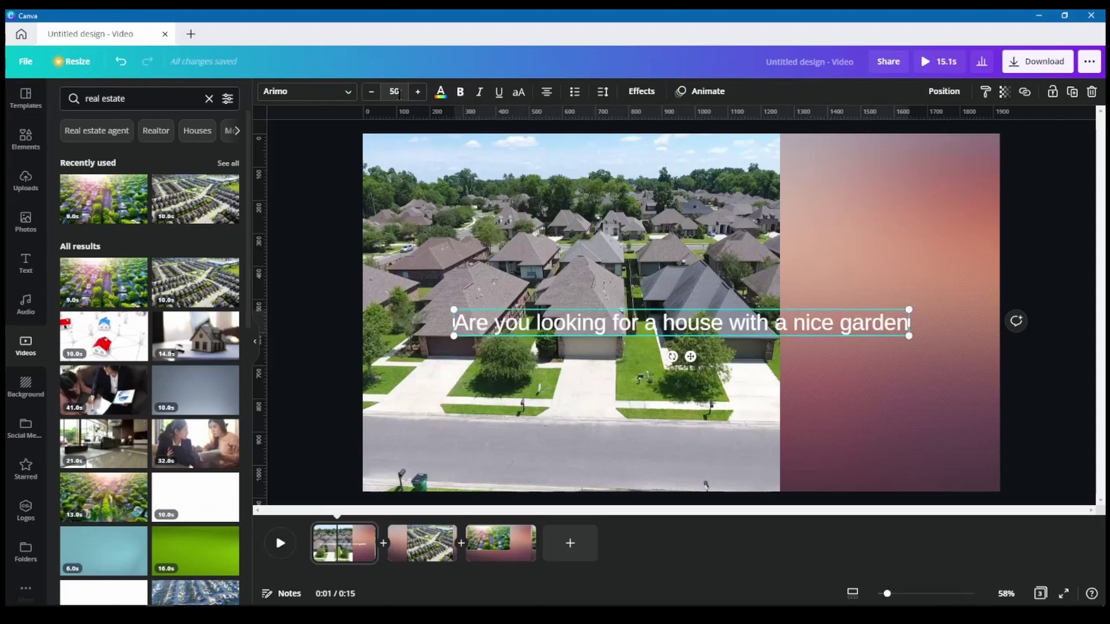
left_click(905, 324)
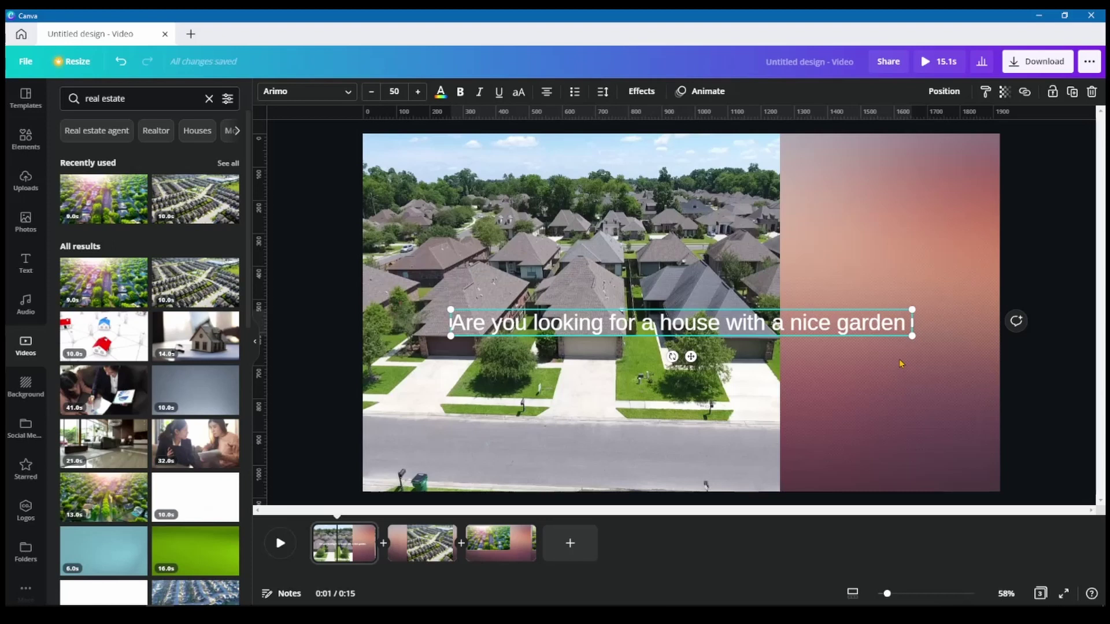
type("?")
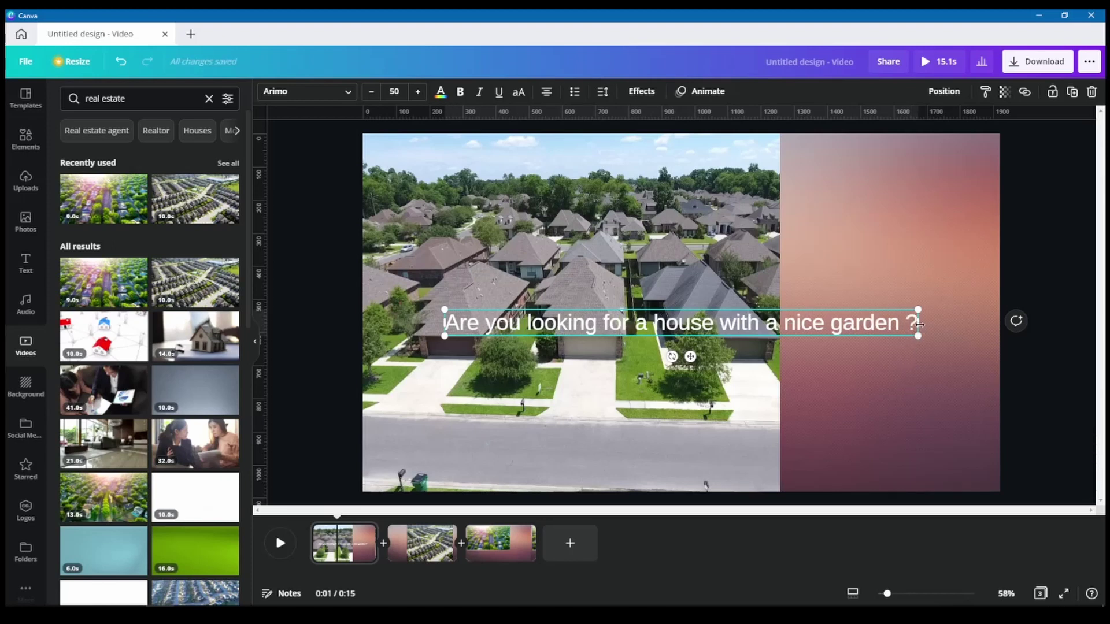
left_click_drag(919, 324, 635, 348)
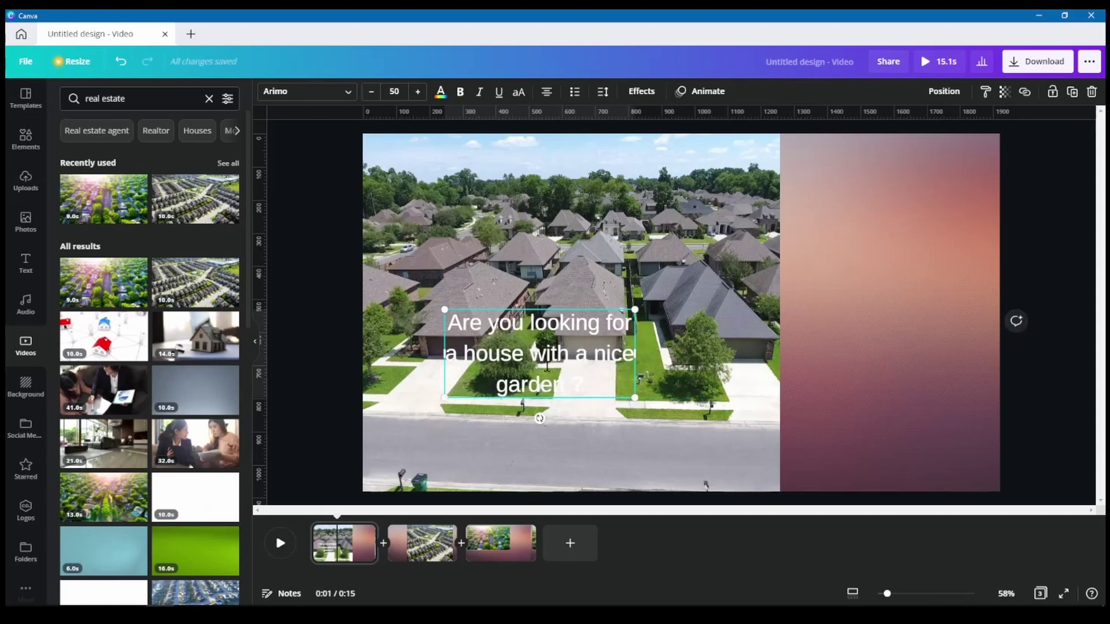
Step: Move the question caption onto the pink panel and make it bold uppercase
left_click_drag(547, 371, 888, 330)
double_click(888, 327)
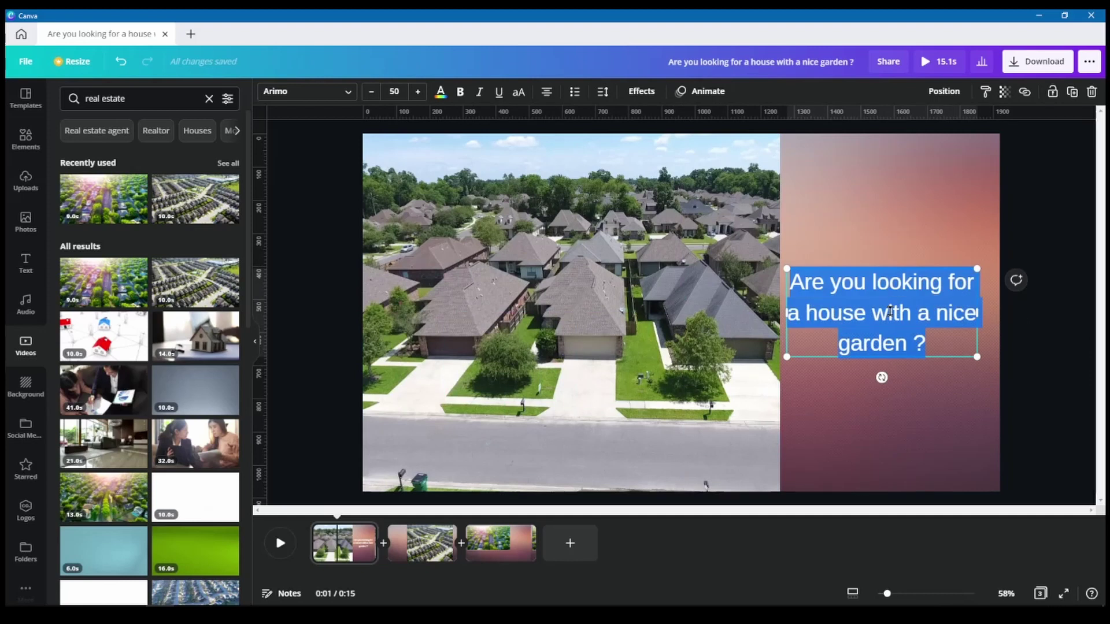
left_click(517, 93)
left_click(881, 210)
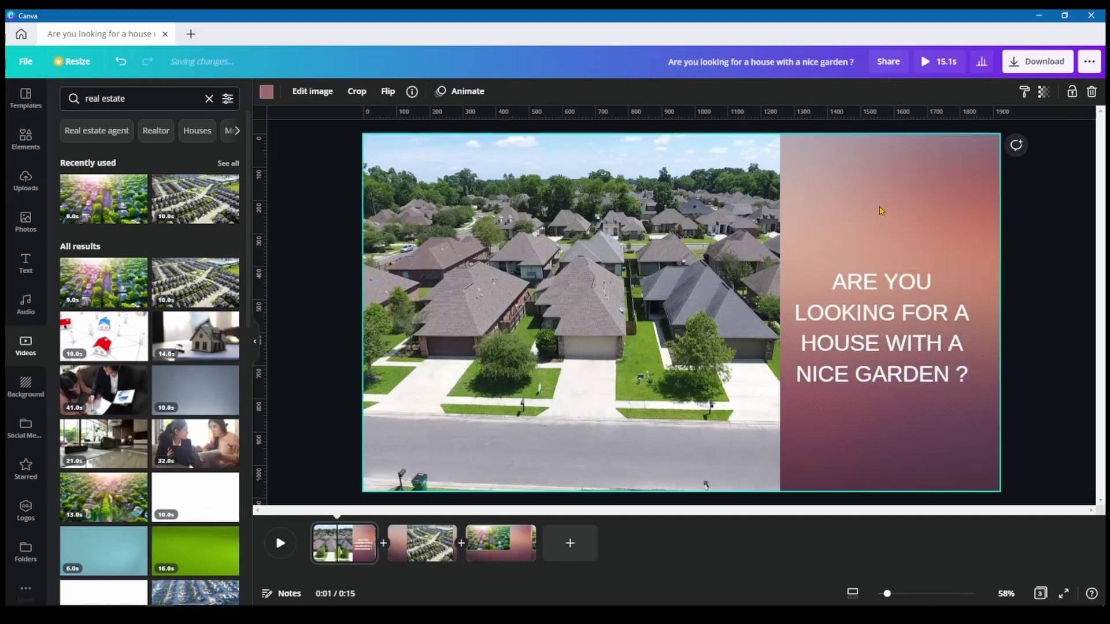
left_click(892, 346)
left_click(461, 92)
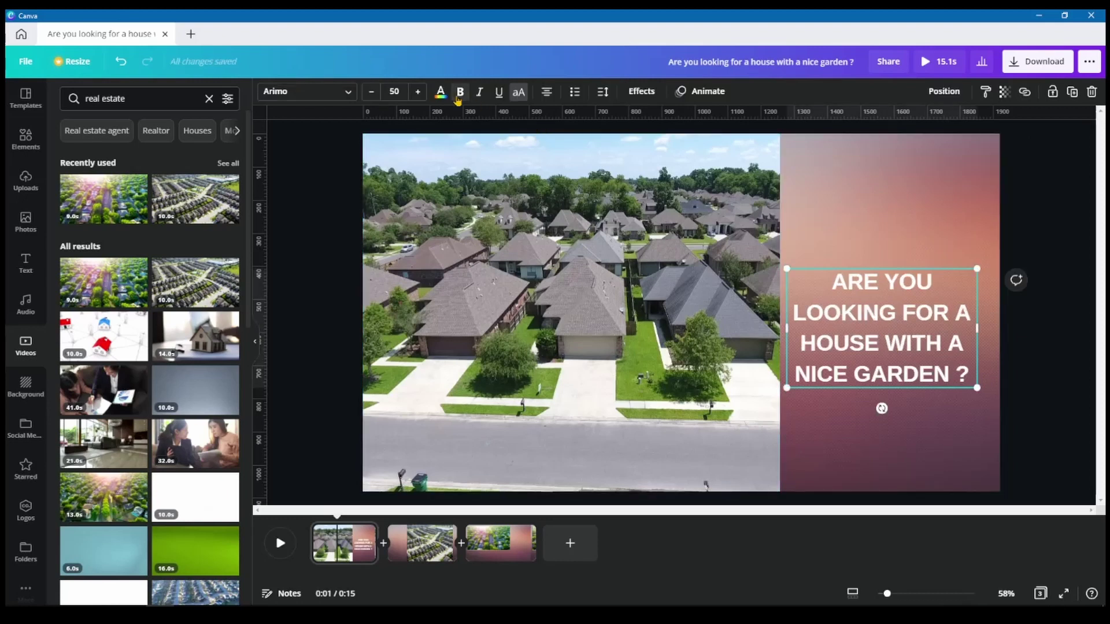
left_click(913, 416)
left_click(913, 343)
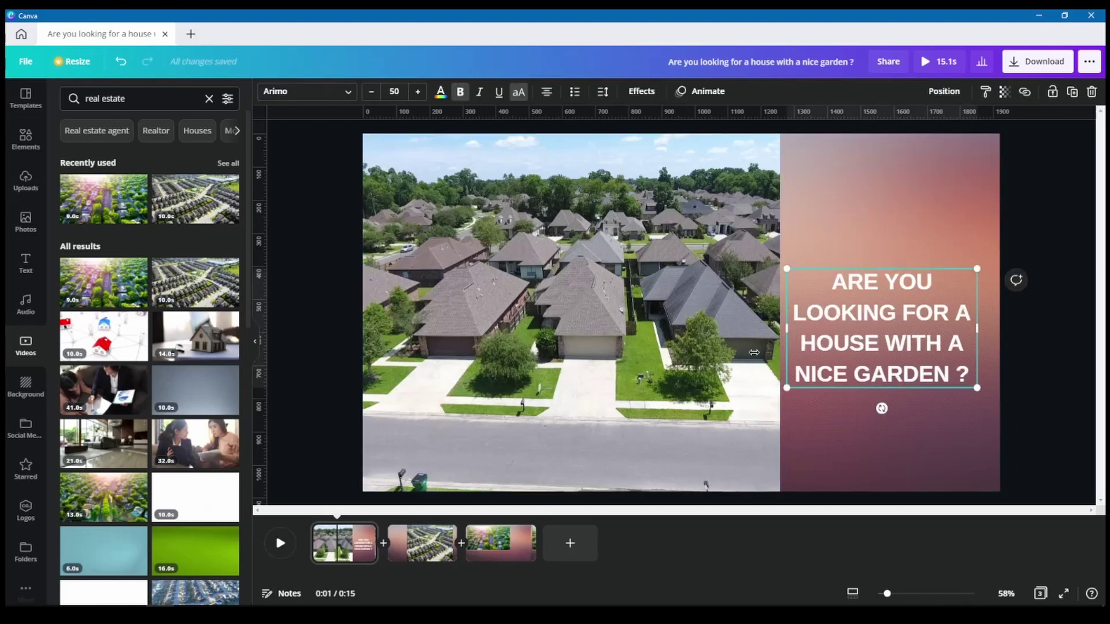
Step: Add the caption 'WE HAVE JUST FOUND THE RIGHT PLACE FOR YOU' on page 2, wrapped to five lines
left_click(422, 543)
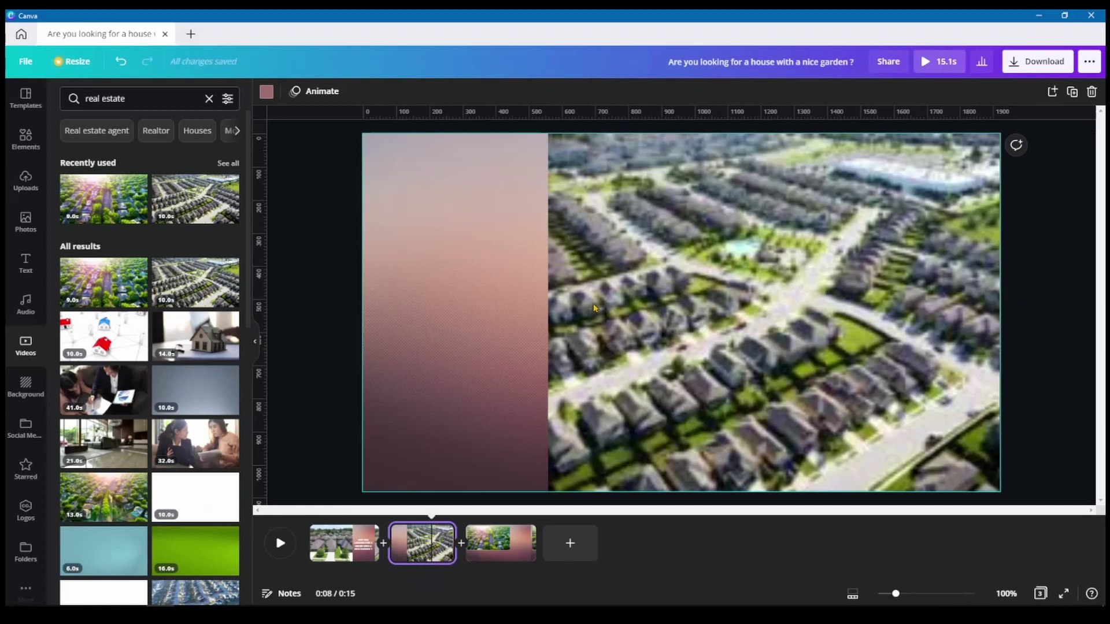
left_click(775, 306)
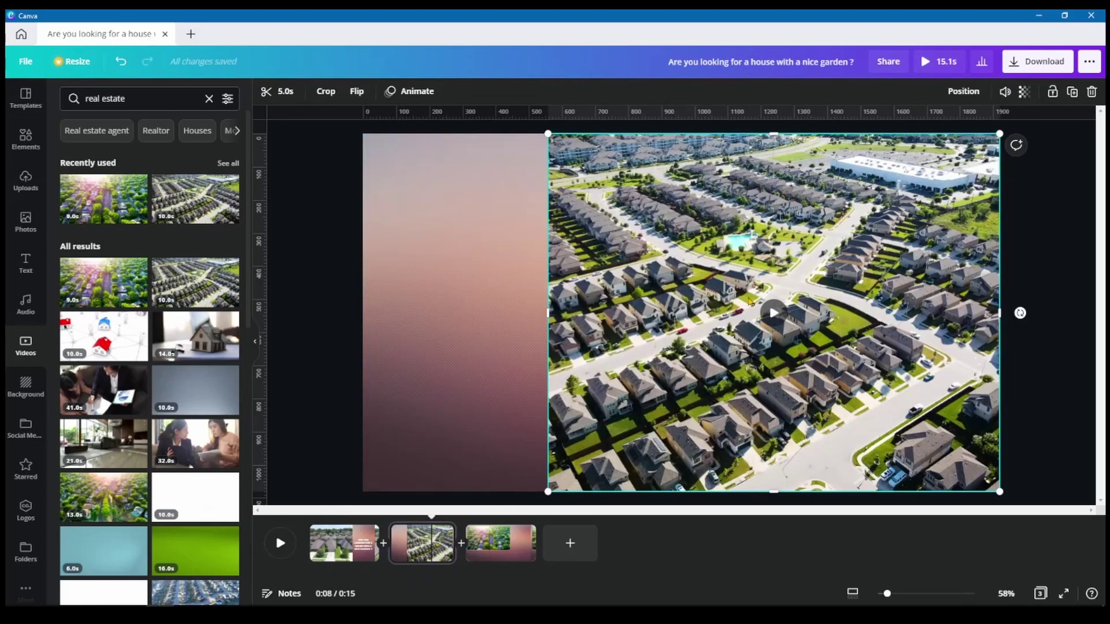
key("t")
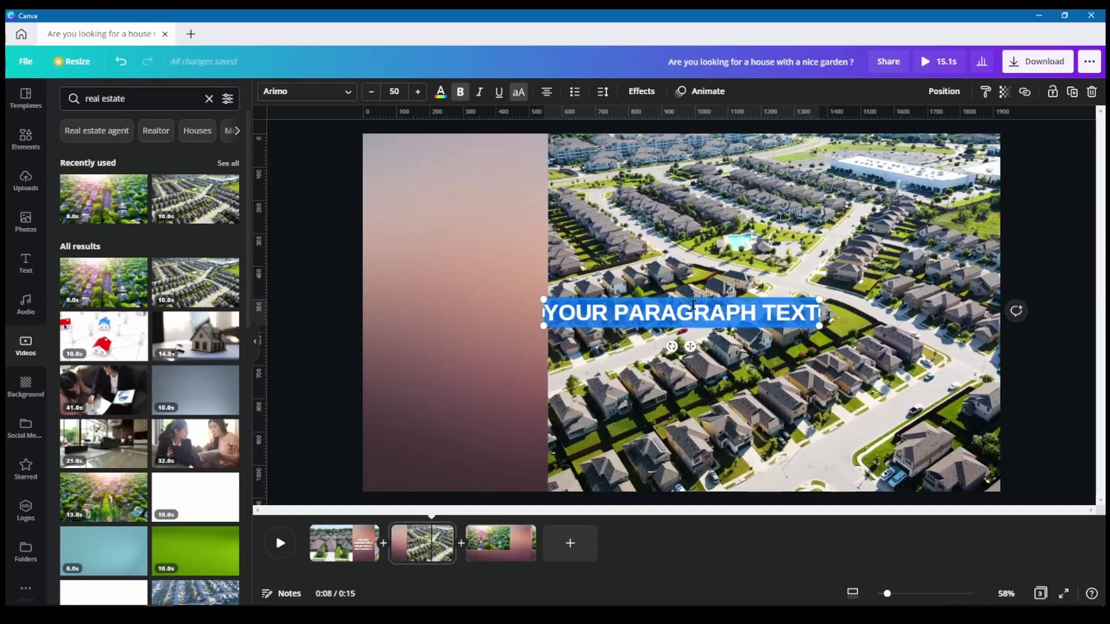
type("WE HA")
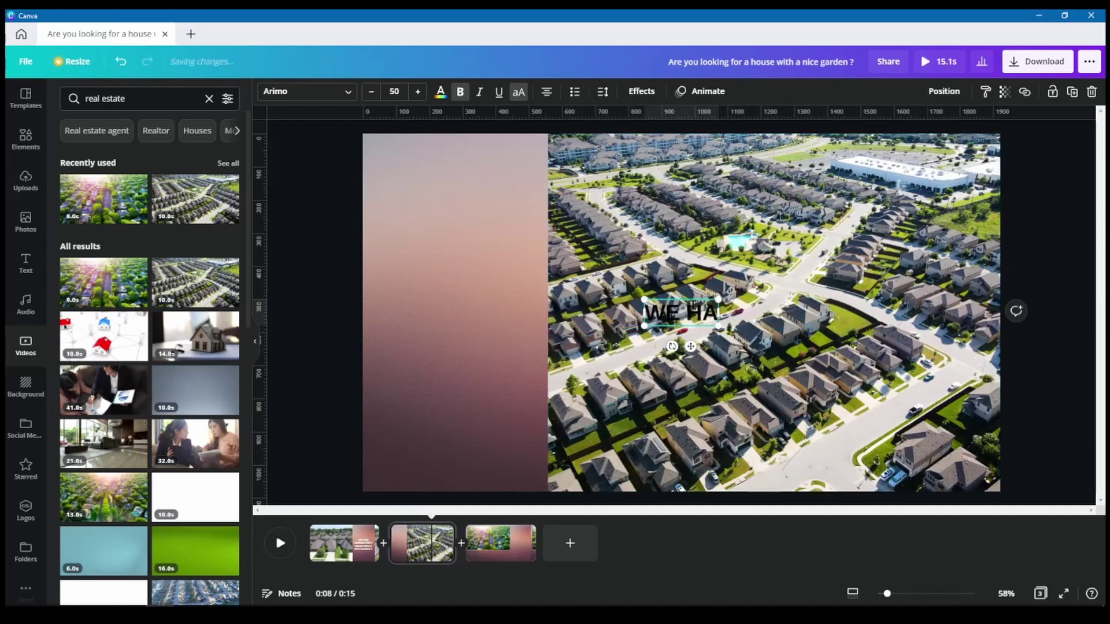
type("VE JUST")
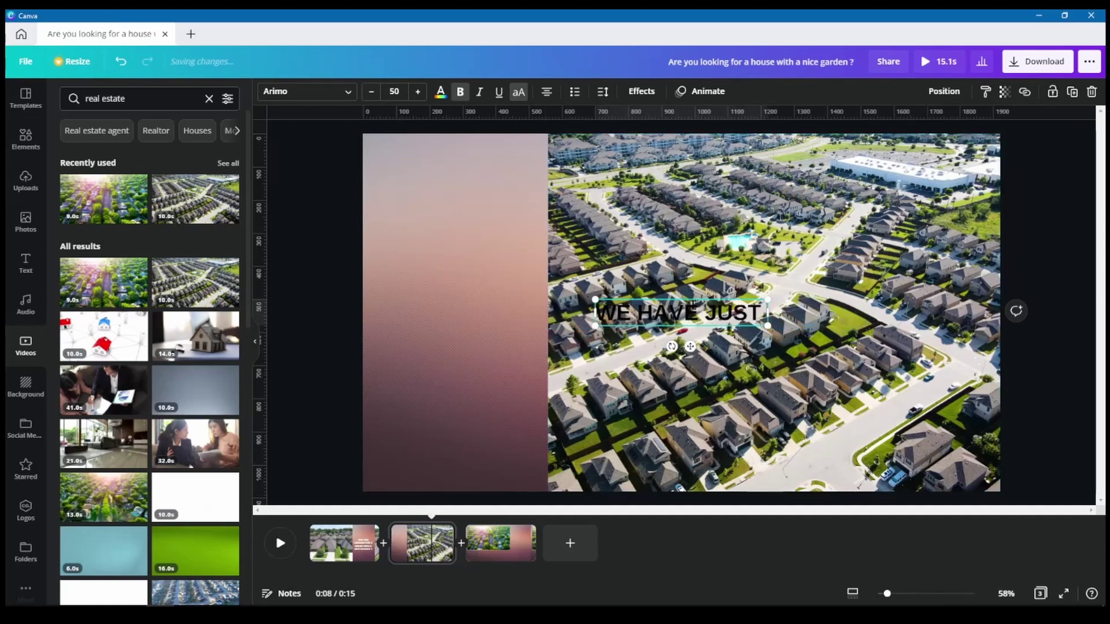
type(" FOUND THE")
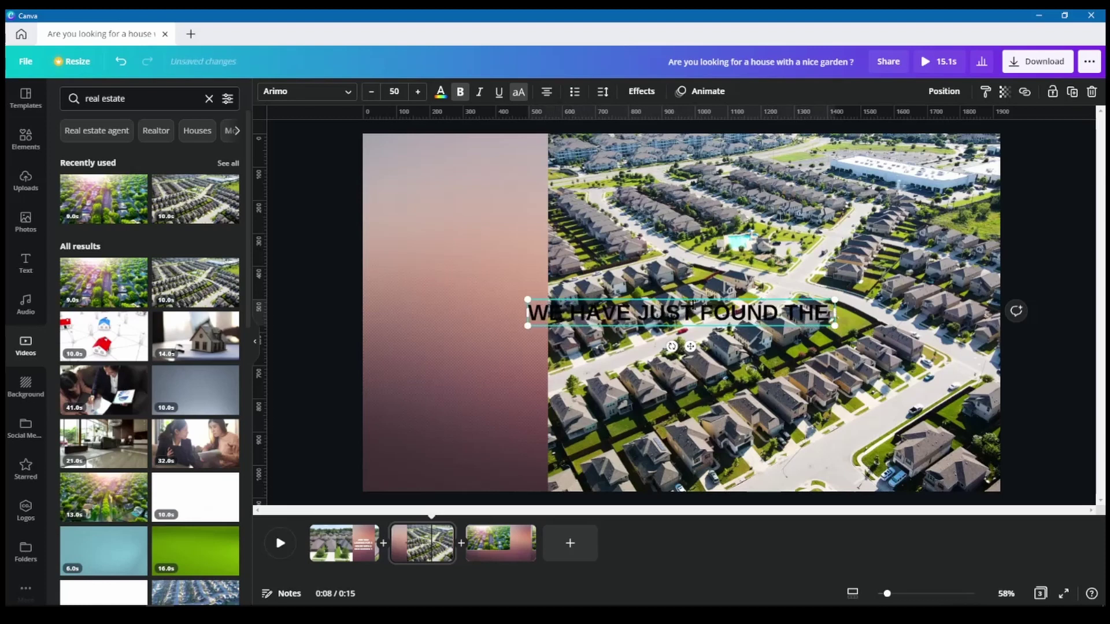
type(" RIGHT")
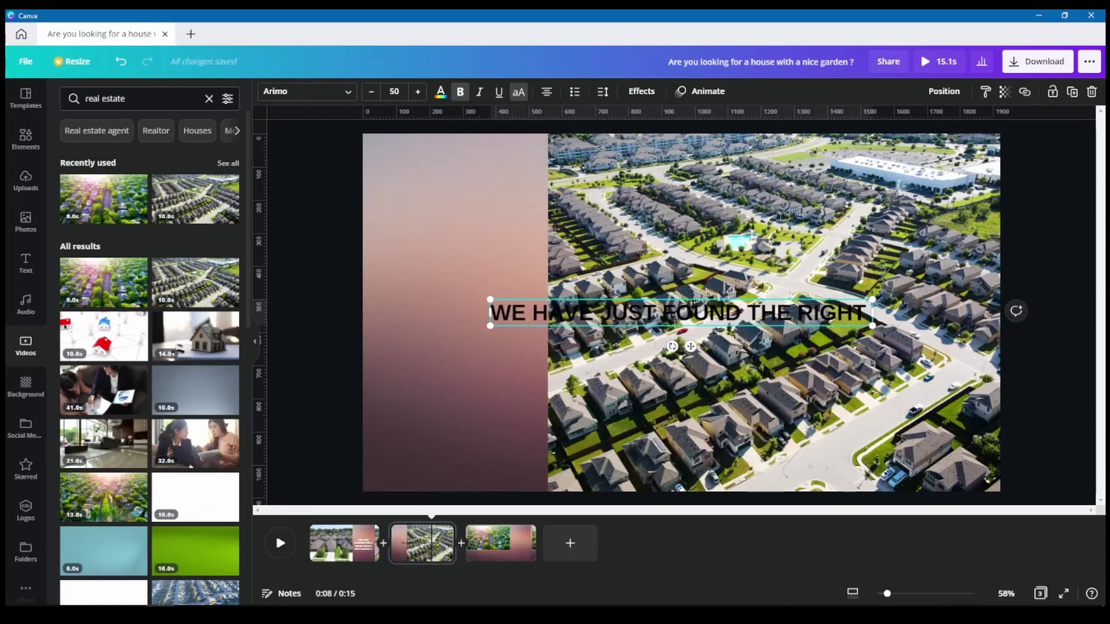
type(" PLACE FOR")
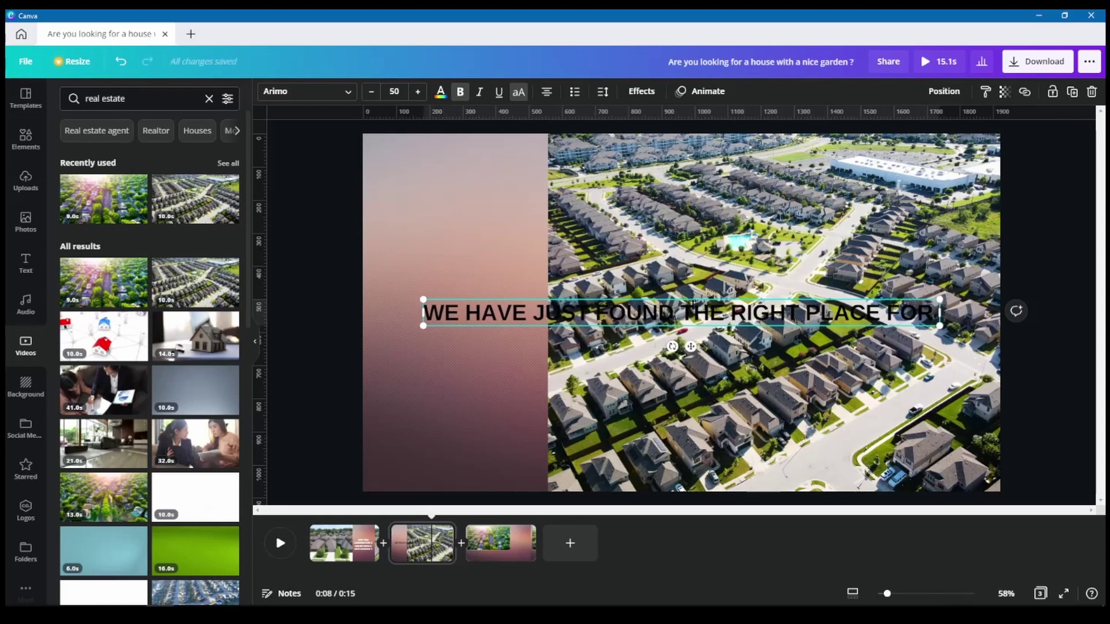
type(" YOU")
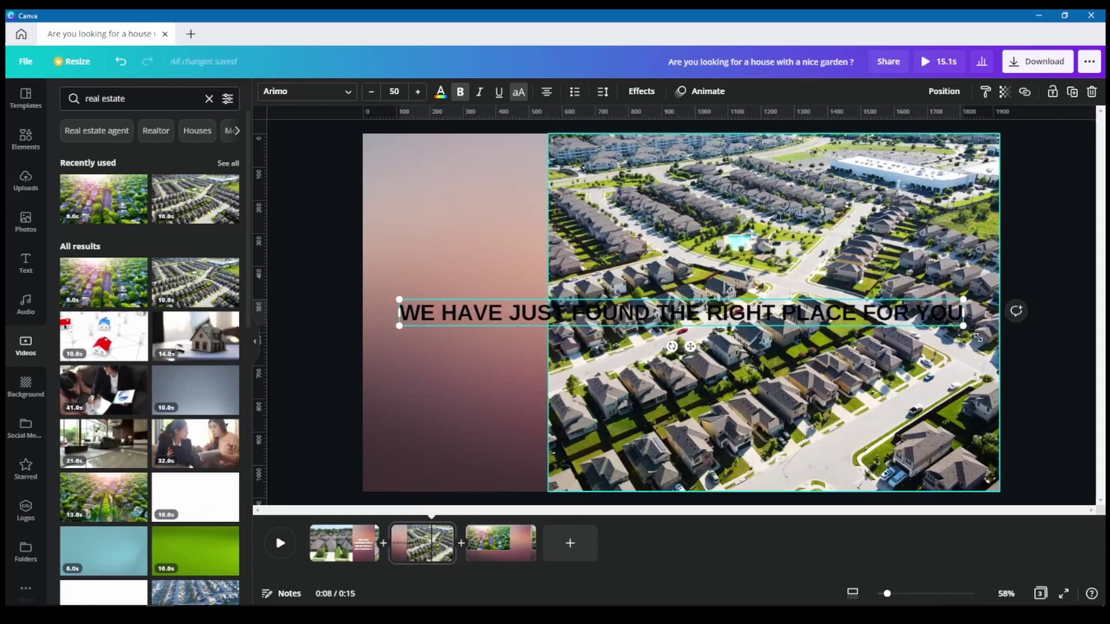
left_click_drag(963, 312, 552, 313)
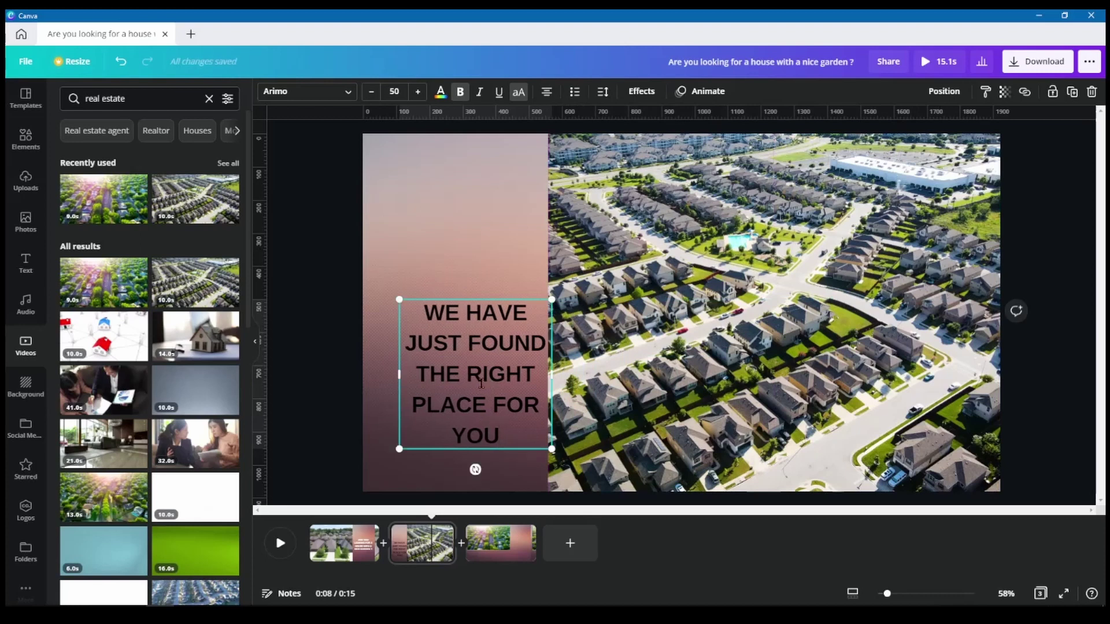
left_click(607, 386)
Step: Move the caption onto the pink panel and colour its text white
left_click_drag(457, 356, 436, 293)
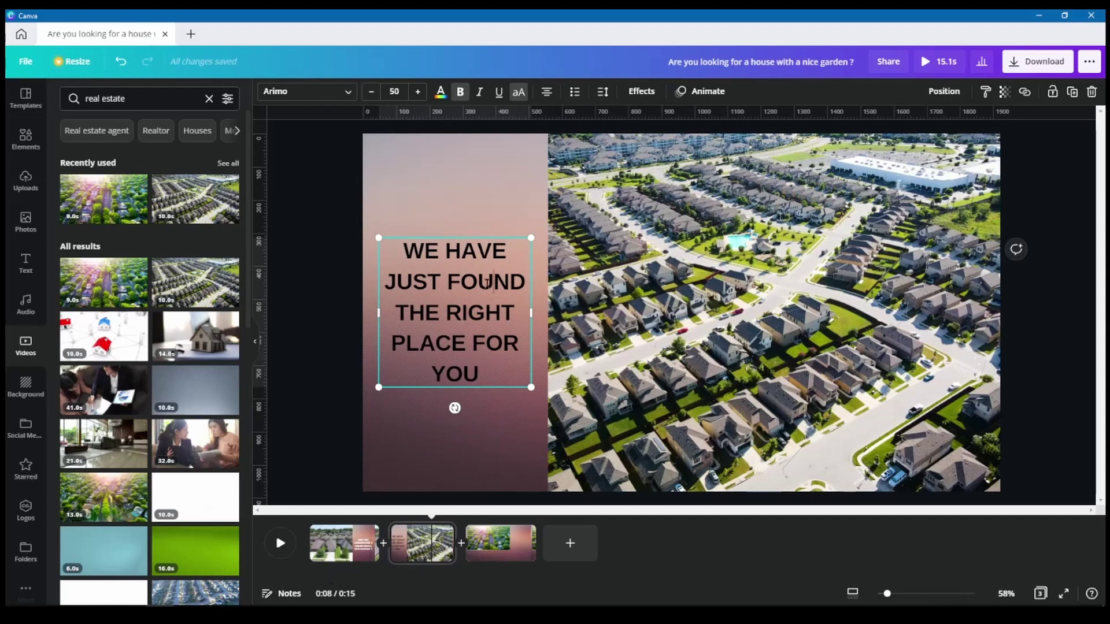
left_click(440, 91)
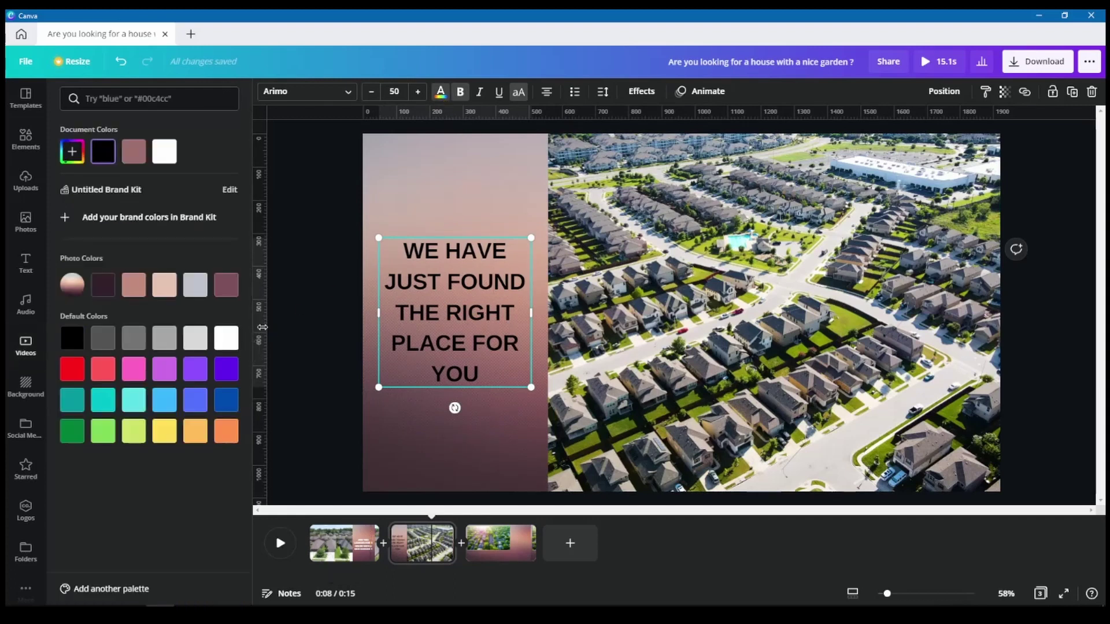
left_click(220, 341)
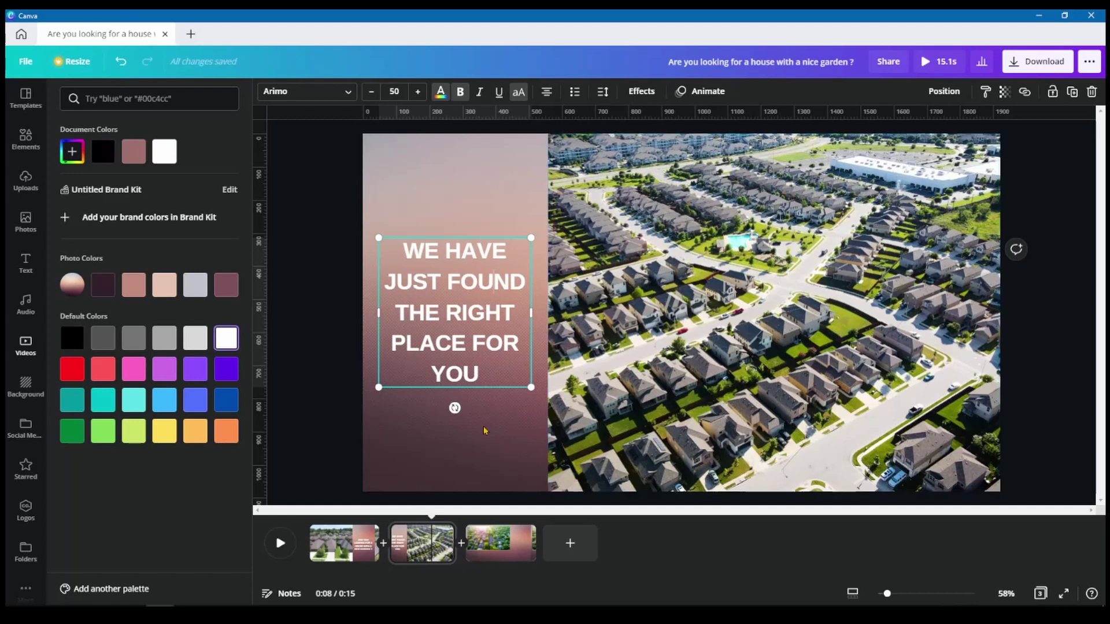
left_click(808, 325)
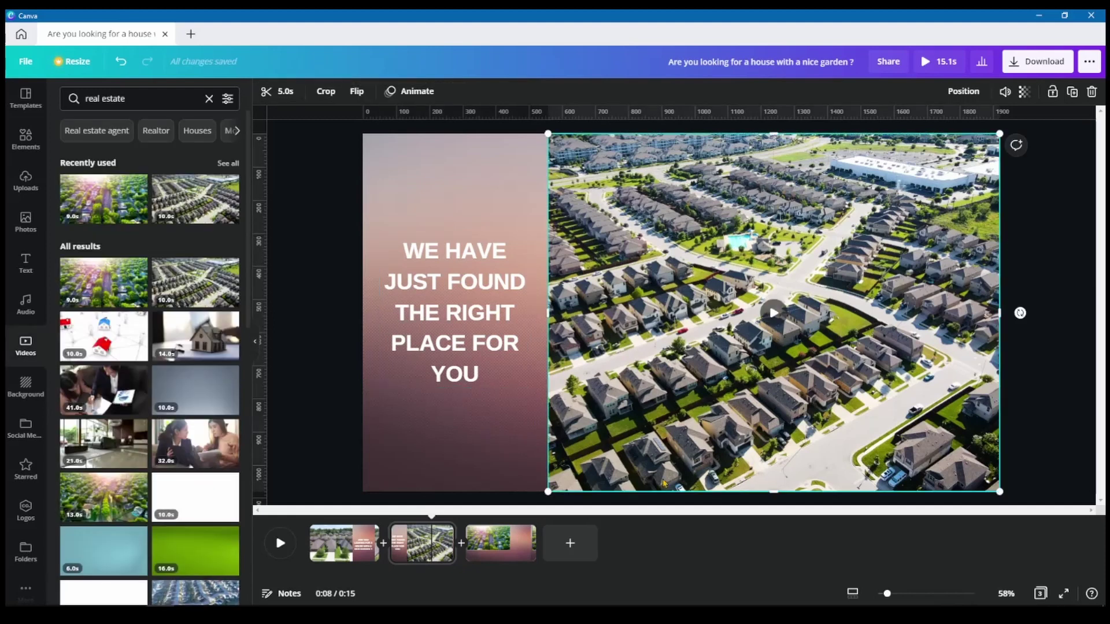
Step: On page 3, add a white text box reading 'CONTACT US TODAY'
left_click(496, 549)
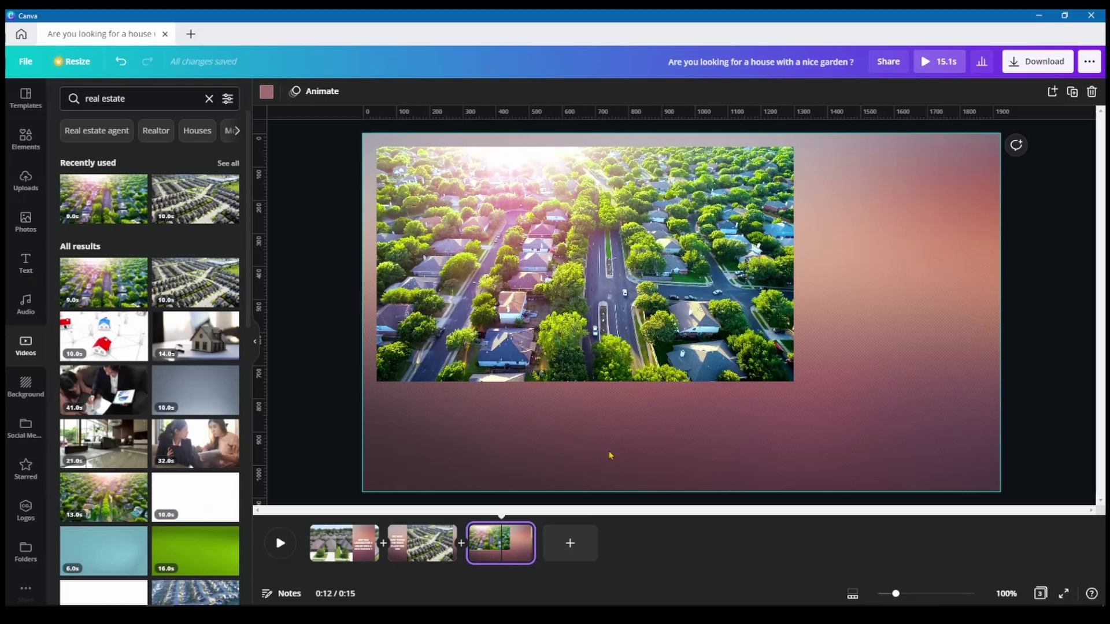
key("t")
double_click(682, 307)
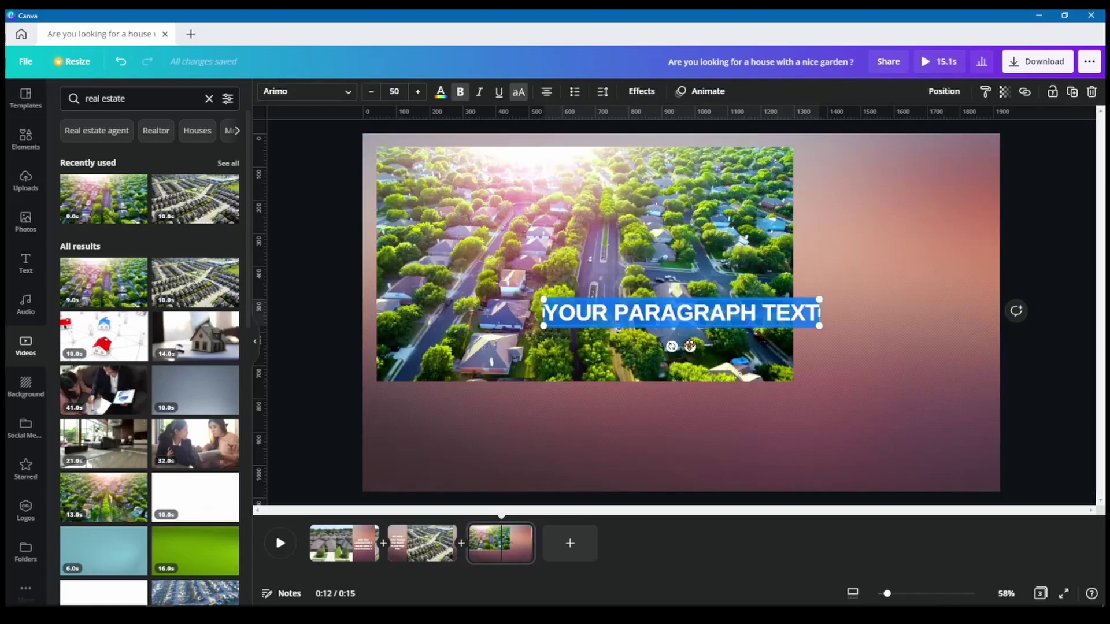
left_click_drag(689, 346, 611, 454)
triple_click(611, 416)
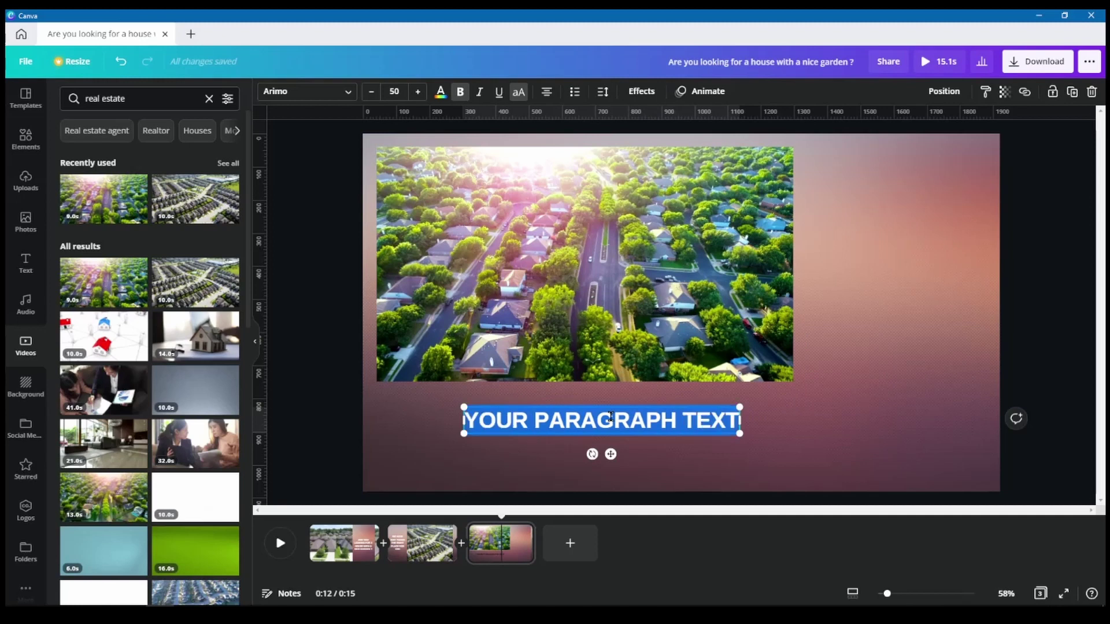
type("CONTACT")
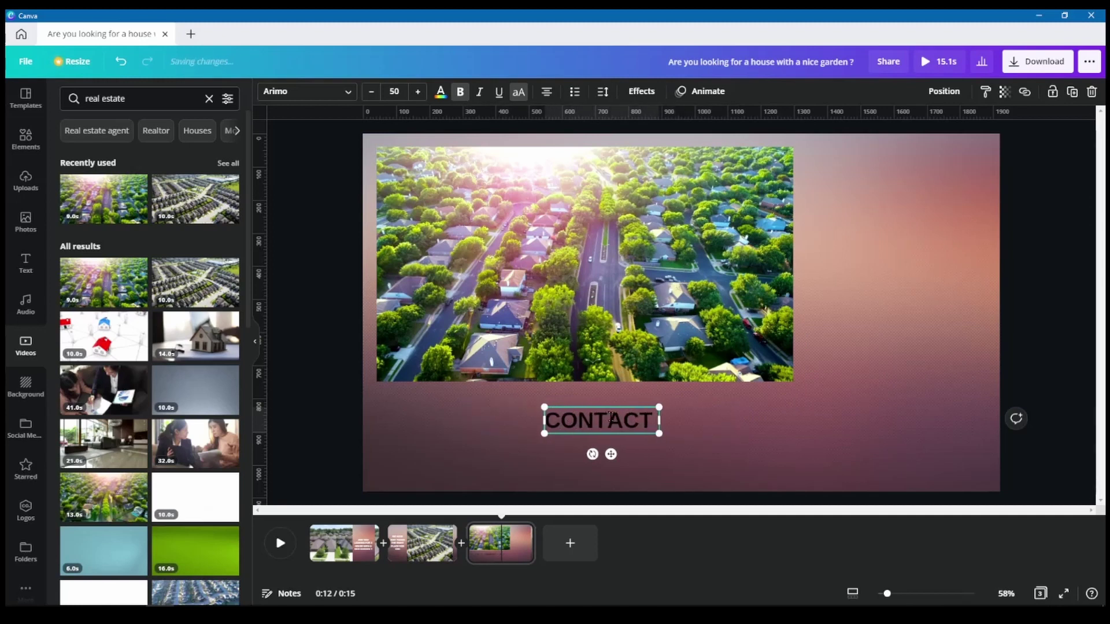
type(" US TODAY")
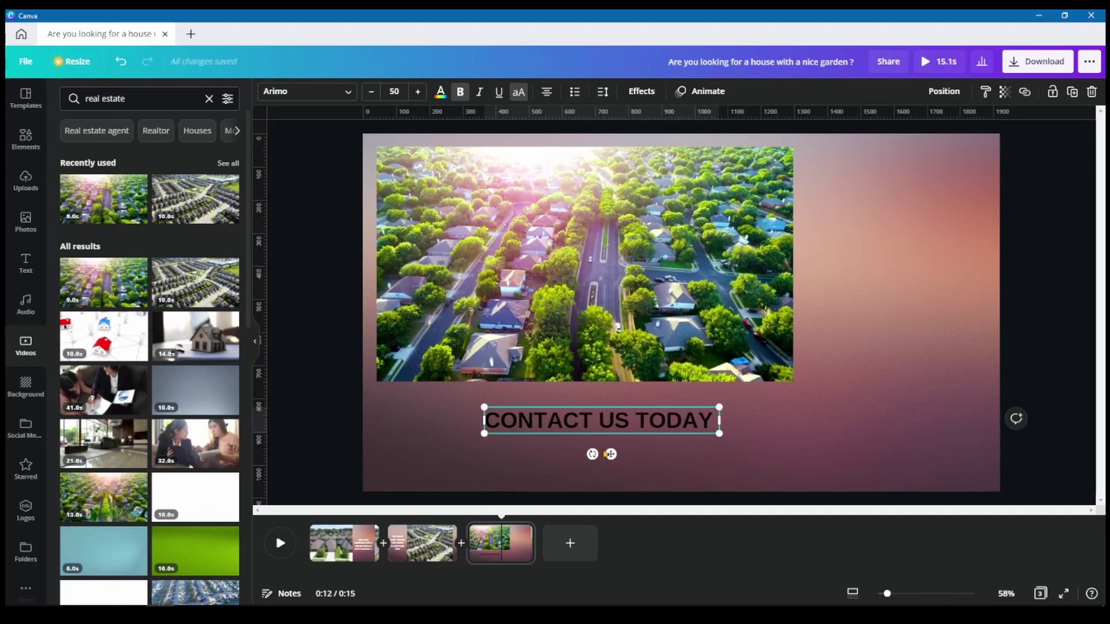
left_click(440, 91)
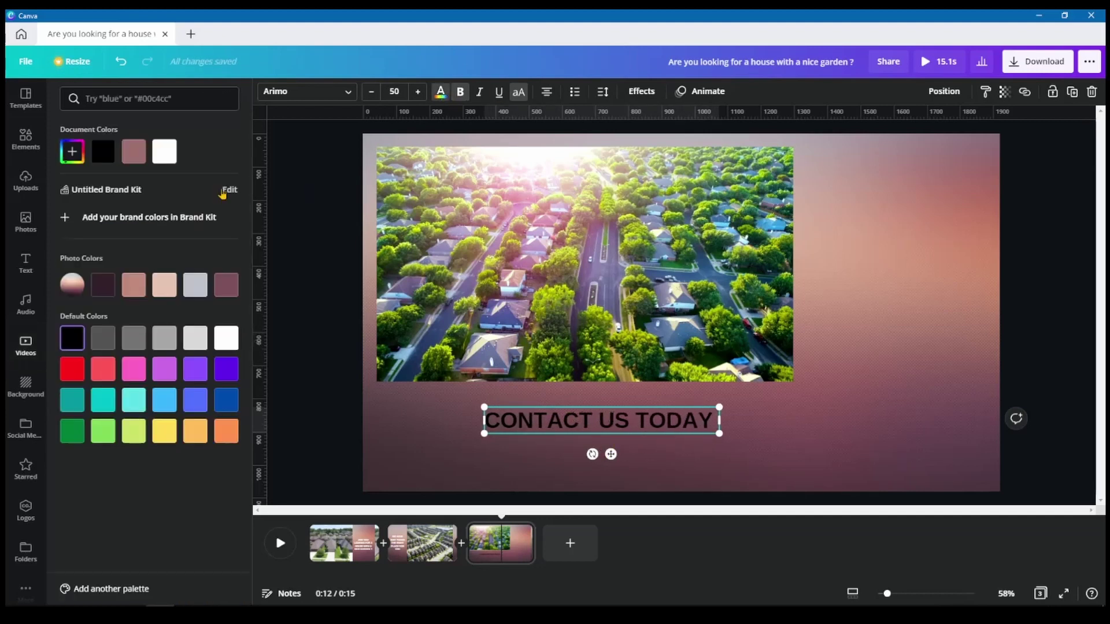
left_click(164, 151)
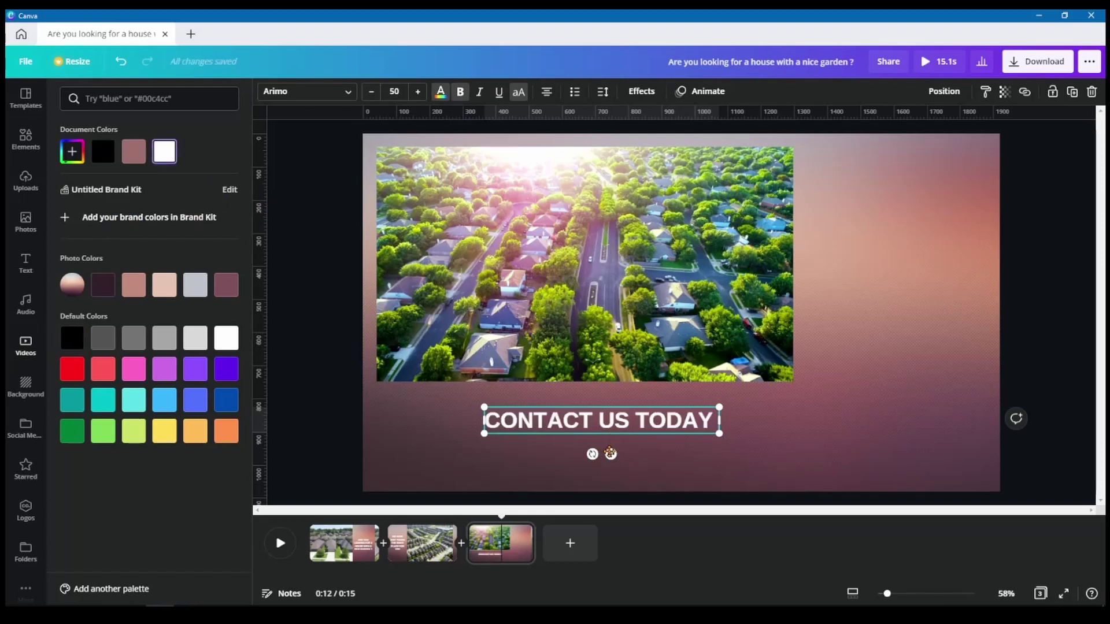
Step: Narrow the caption onto two lines and place it to the right of the footage
left_click_drag(610, 453, 860, 241)
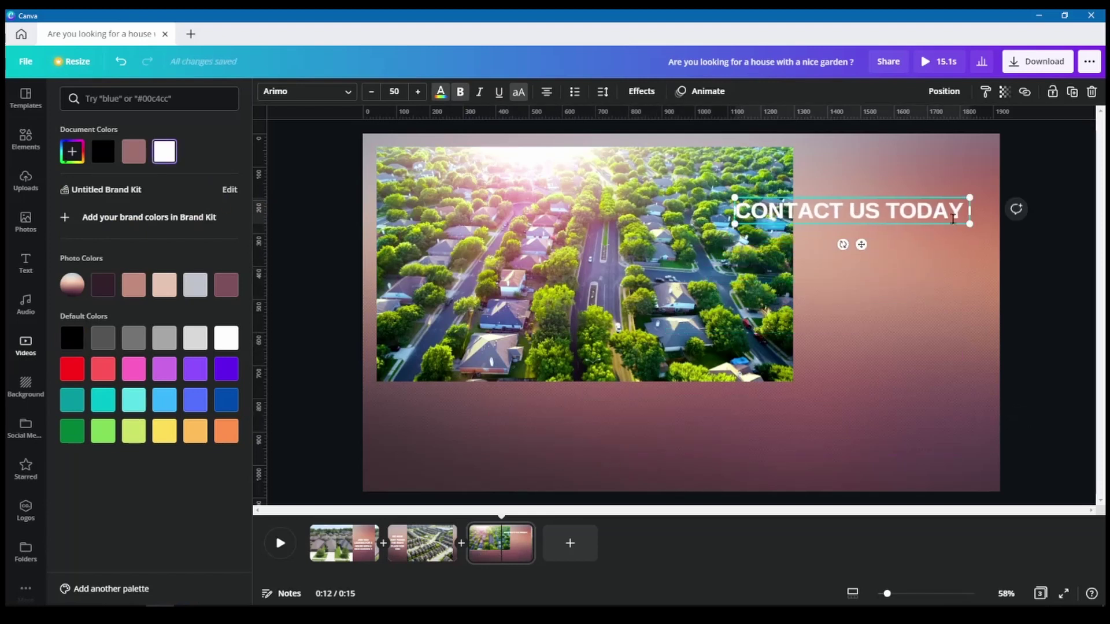
left_click_drag(972, 213, 897, 229)
left_click(842, 255)
double_click(842, 254)
left_click(957, 412)
left_click_drag(825, 217, 906, 303)
Step: Enlarge the aerial video slightly by its corner handle
left_click(693, 279)
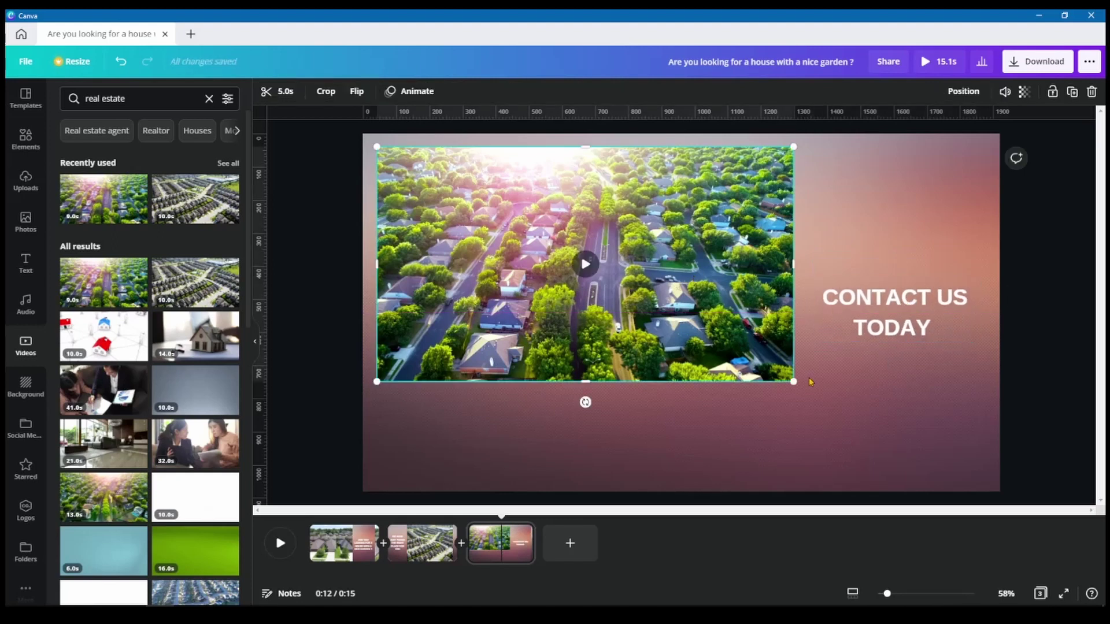
left_click_drag(794, 381, 783, 411)
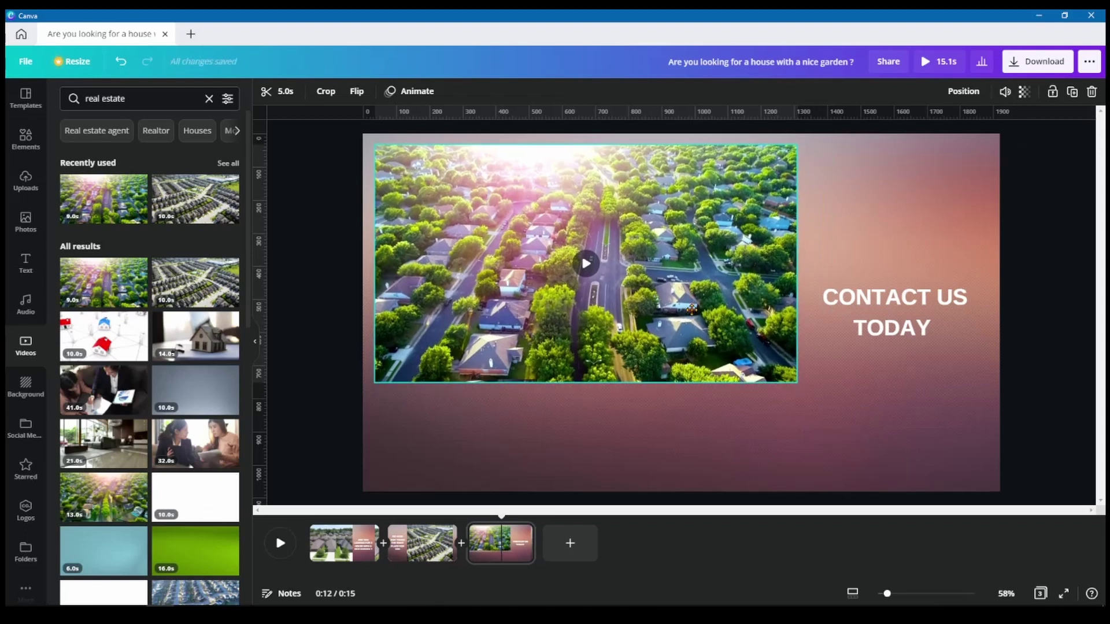
left_click(800, 462)
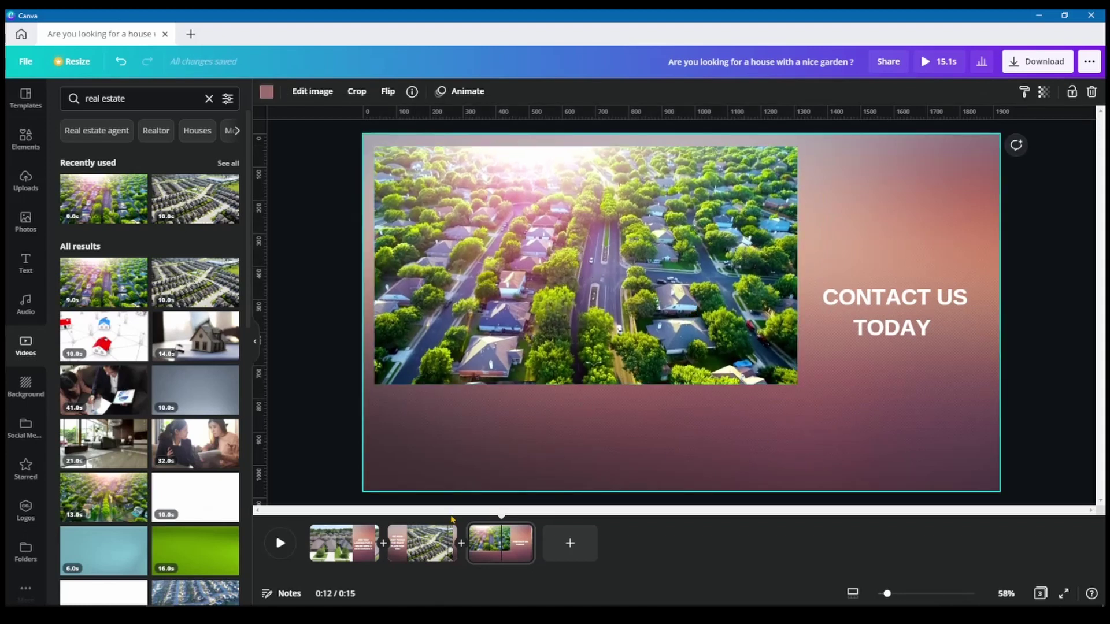
Step: Add a two-line street and city address caption and move it onto the photo's top-left
key("t")
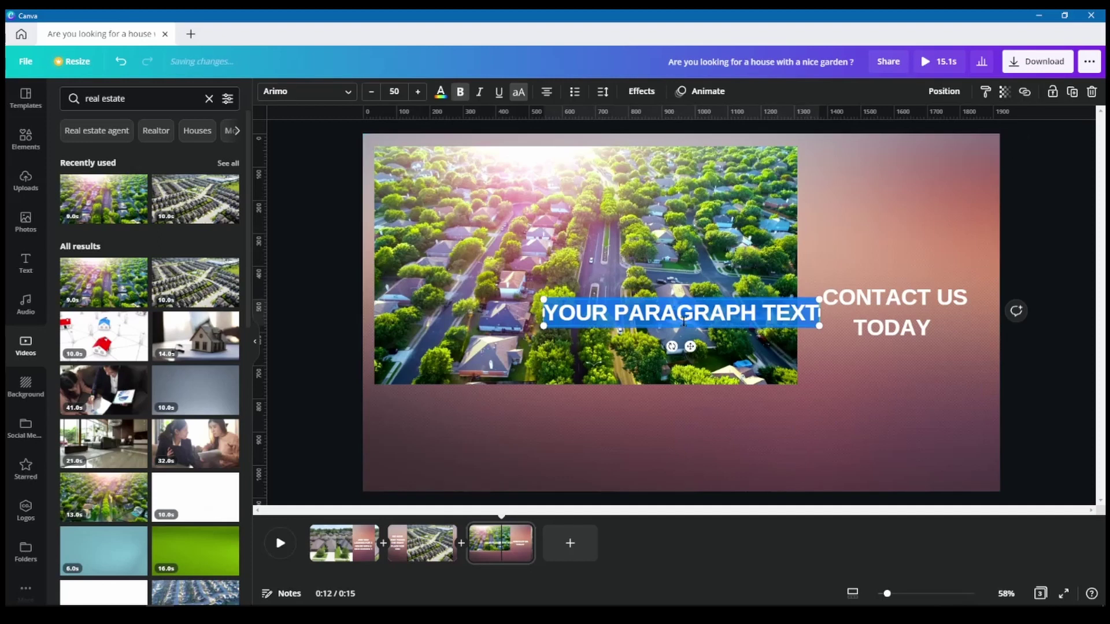
left_click_drag(690, 345, 595, 458)
double_click(594, 423)
triple_click(594, 423)
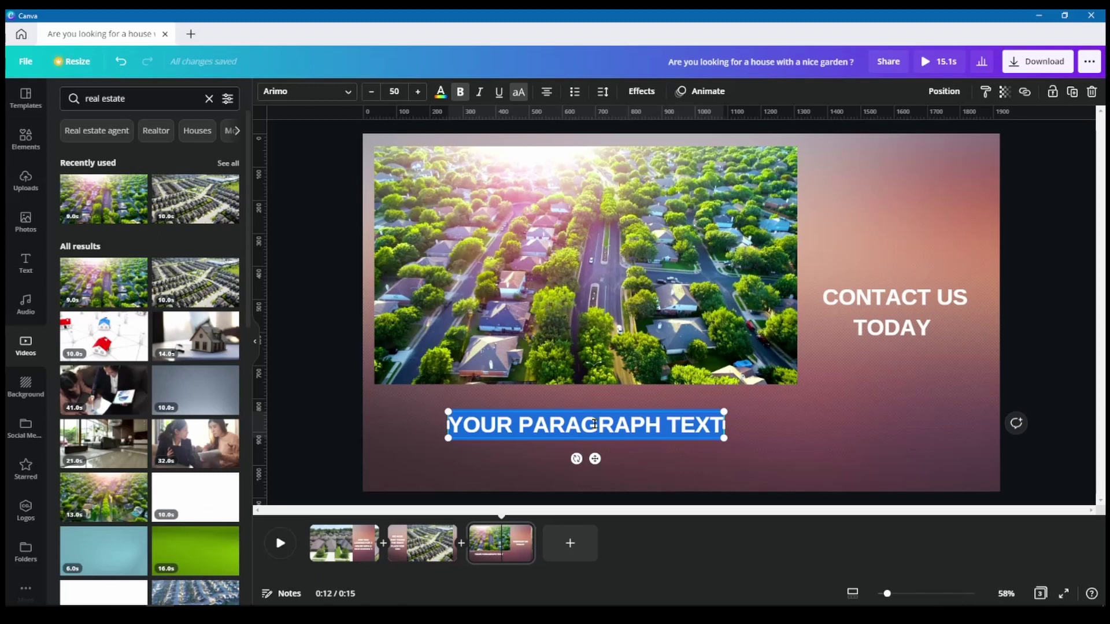
type("123")
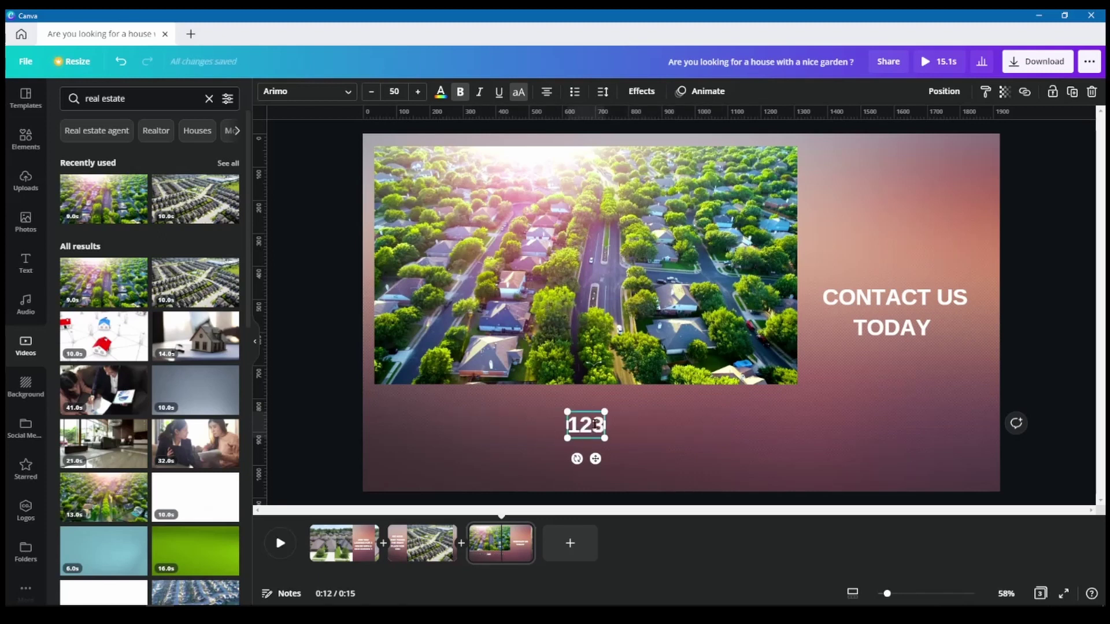
type(" STREE")
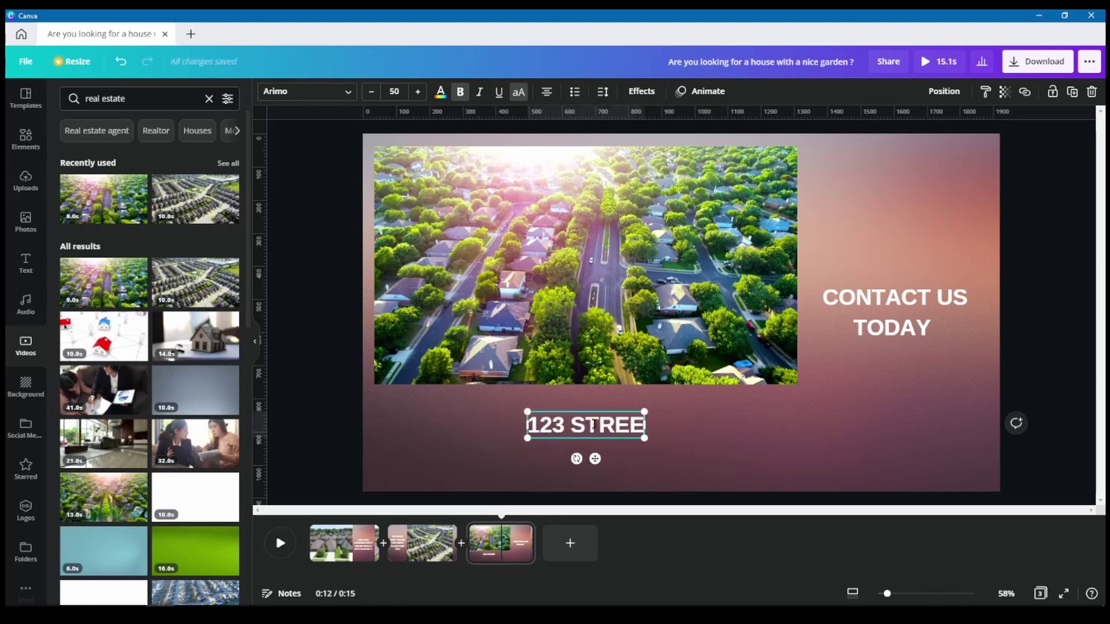
type("T ROAD")
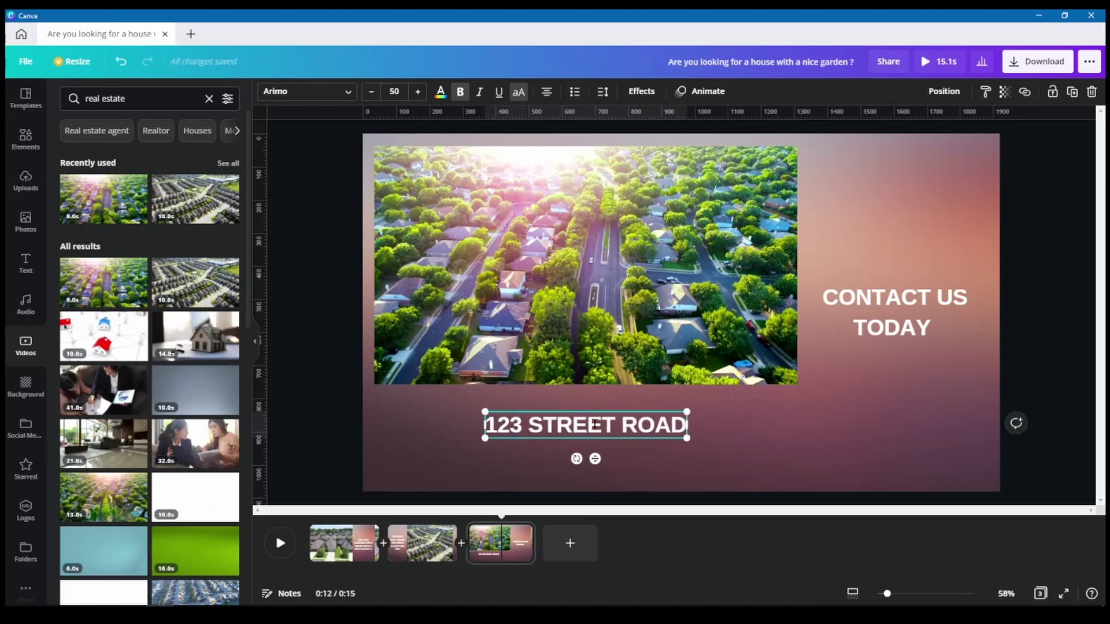
key("Return")
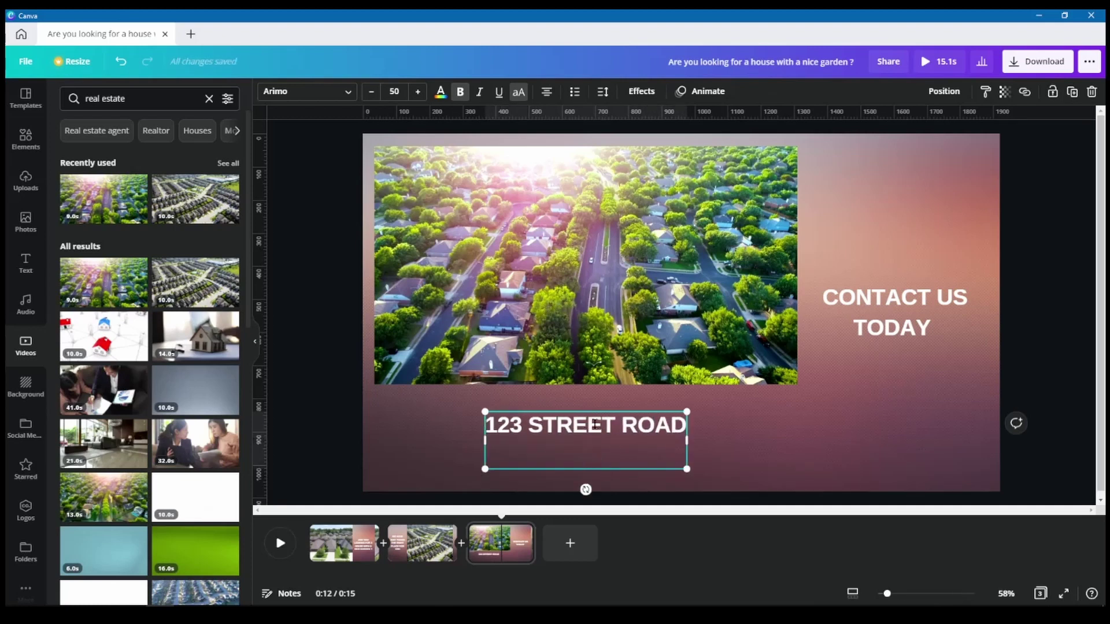
type("BIG CITY")
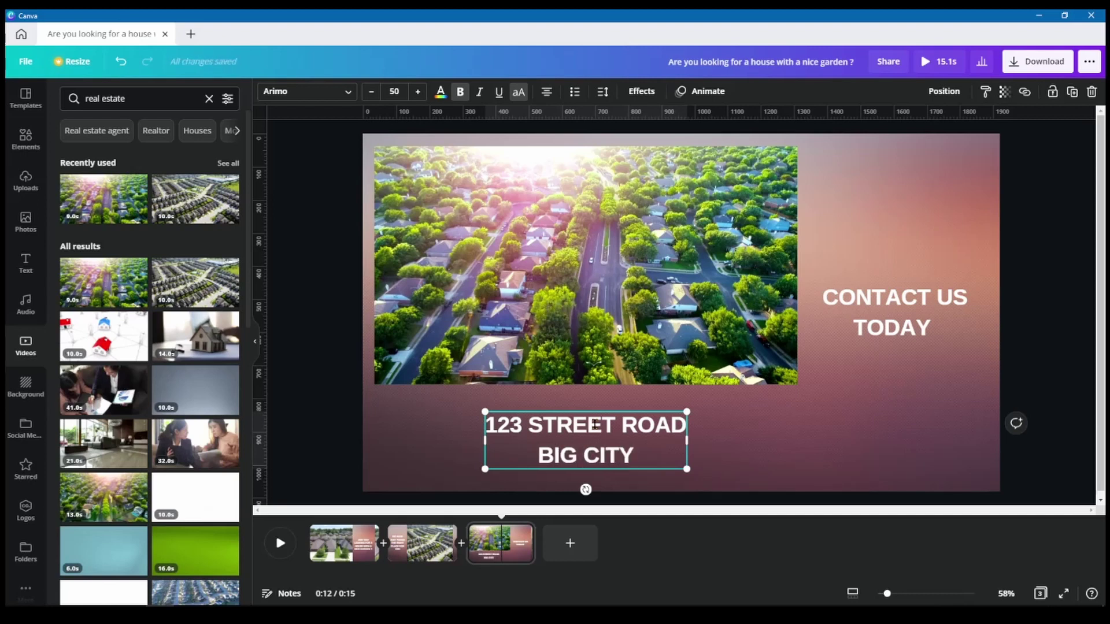
key("BackSpace")
key("BackSpace")
key("BackSpace")
key("BackSpace")
key("BackSpace")
key("BackSpace")
key("BackSpace")
key("BackSpace")
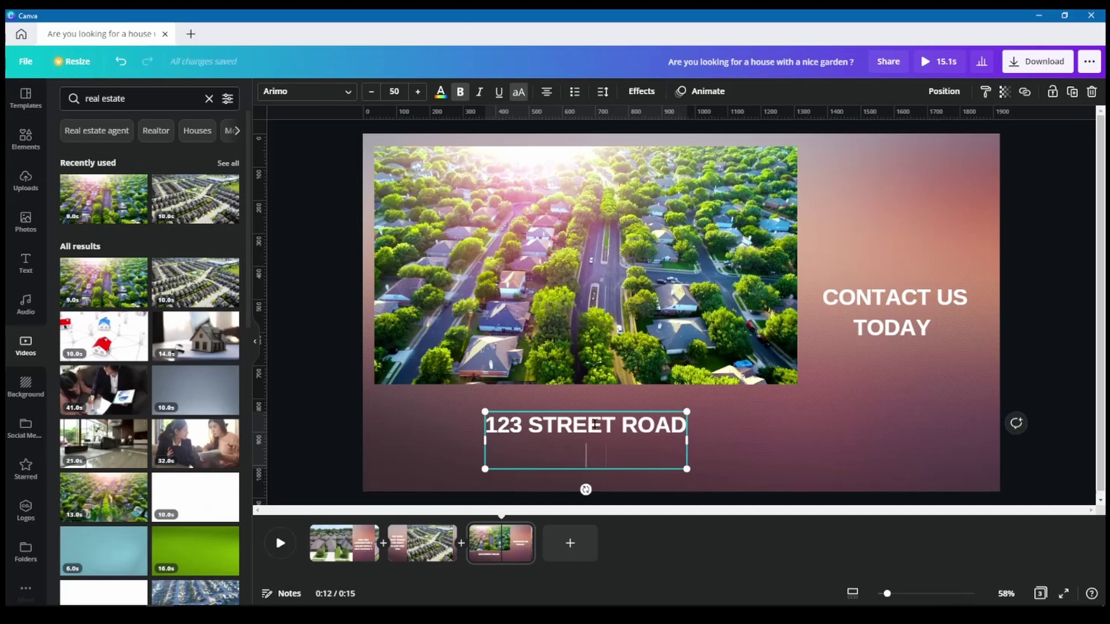
type("GREEN ")
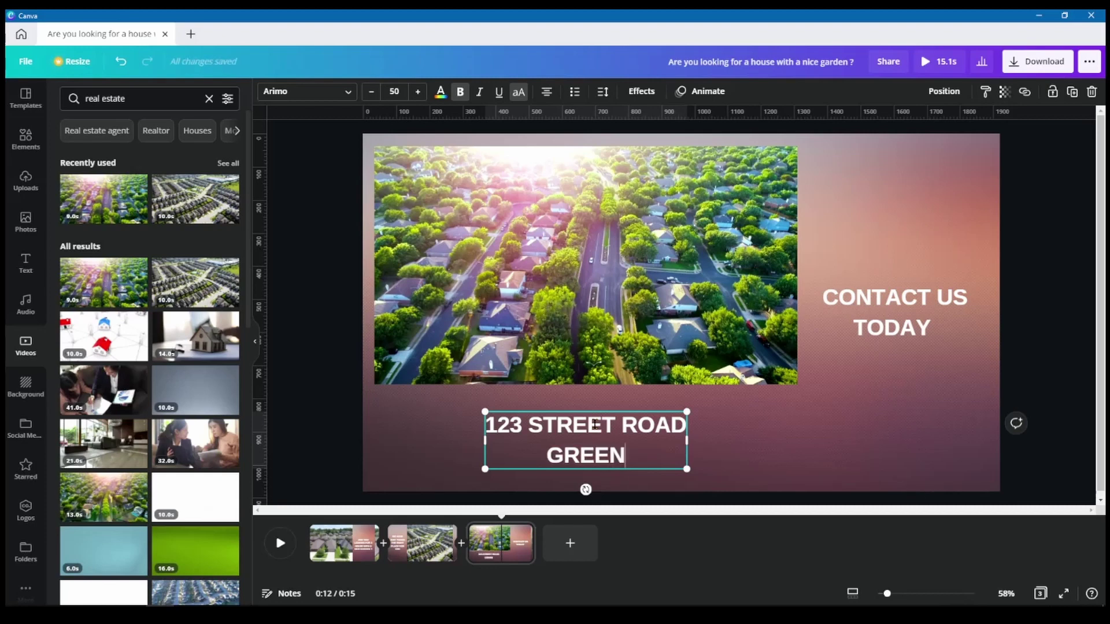
type("CITY")
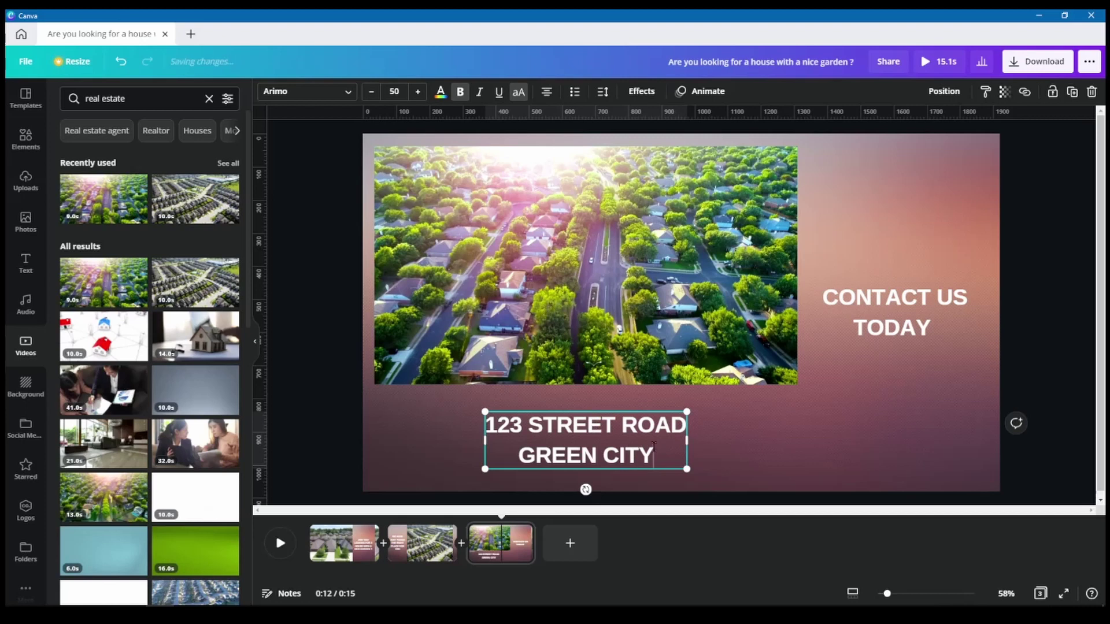
left_click(705, 461)
left_click_drag(613, 449, 493, 162)
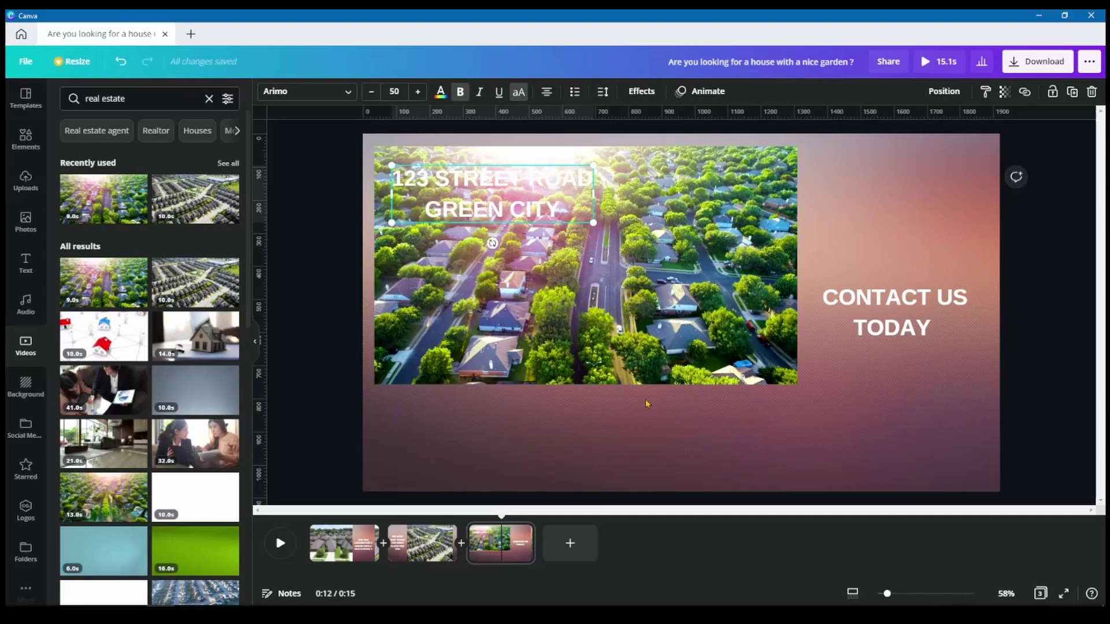
Step: Add a centred three-line caption under the photo: REAL ESTATE EXPERT, a street address, and a phone number
left_click(628, 444)
key("t")
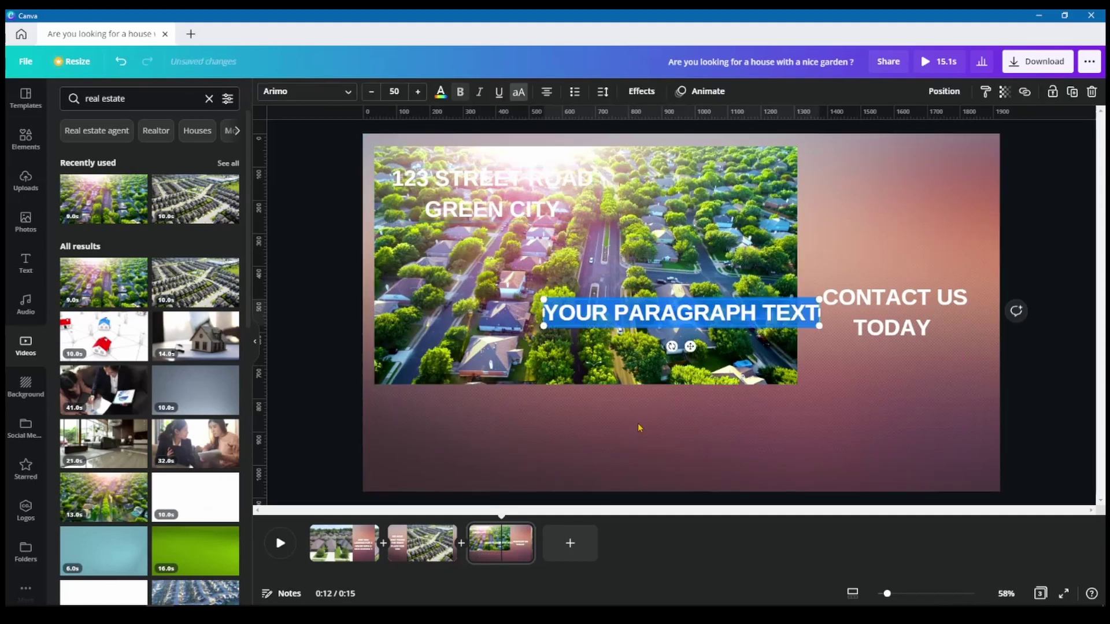
left_click_drag(682, 355, 594, 460)
type("R")
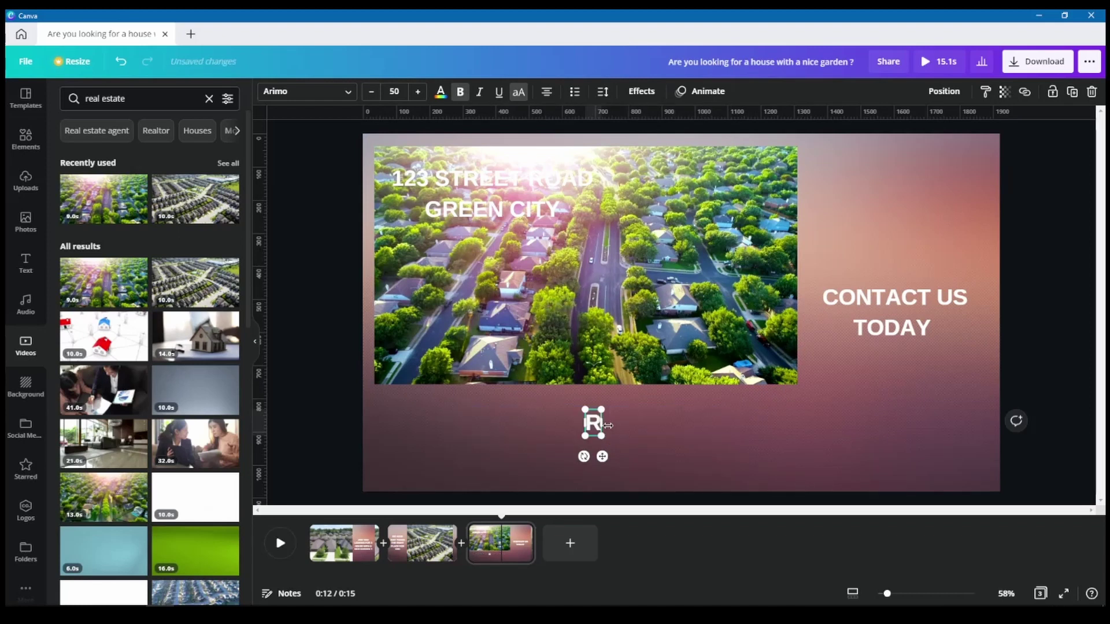
type("EAL ESTATE EXPERT")
key("Return")
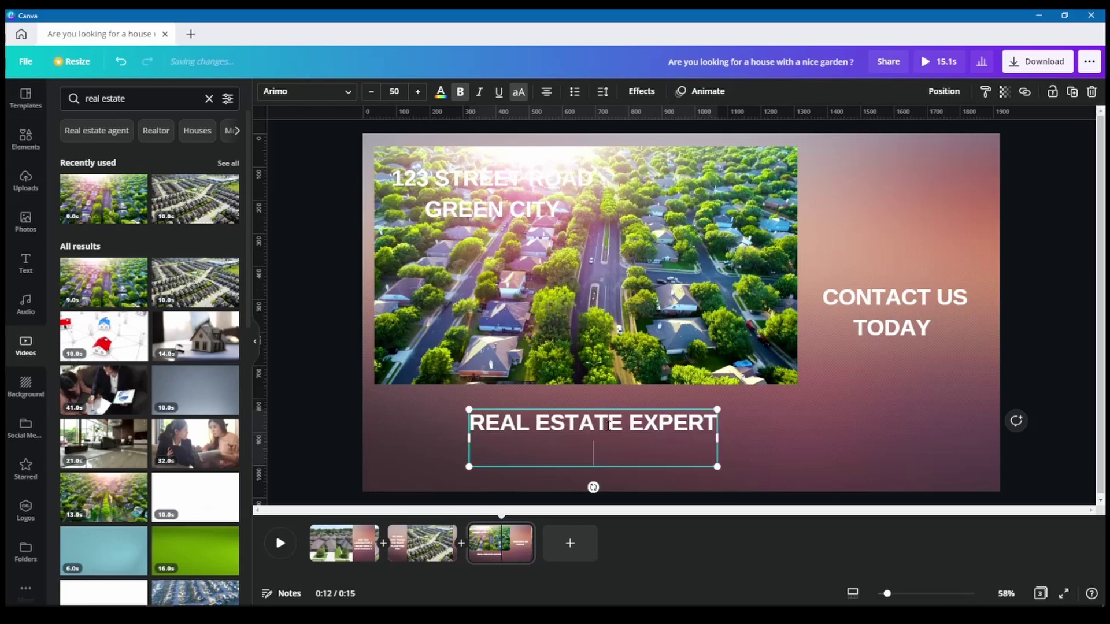
type("REAL ES")
key("BackSpace")
key("BackSpace")
key("BackSpace")
key("BackSpace")
key("BackSpace")
key("BackSpace")
key("BackSpace")
type("HOUSE ROA")
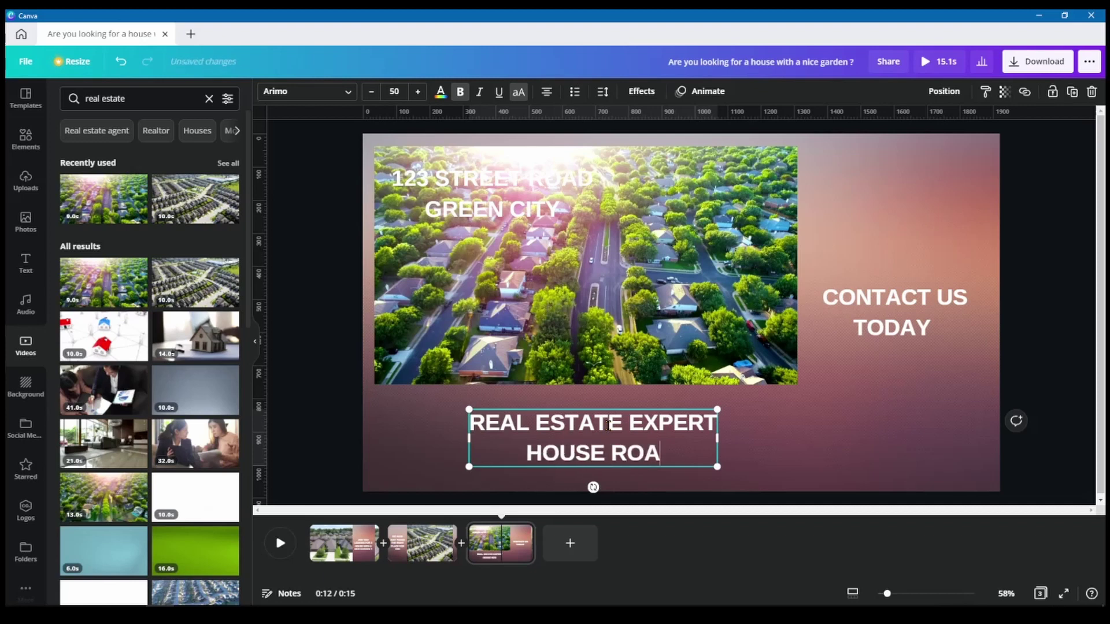
type("D 1")
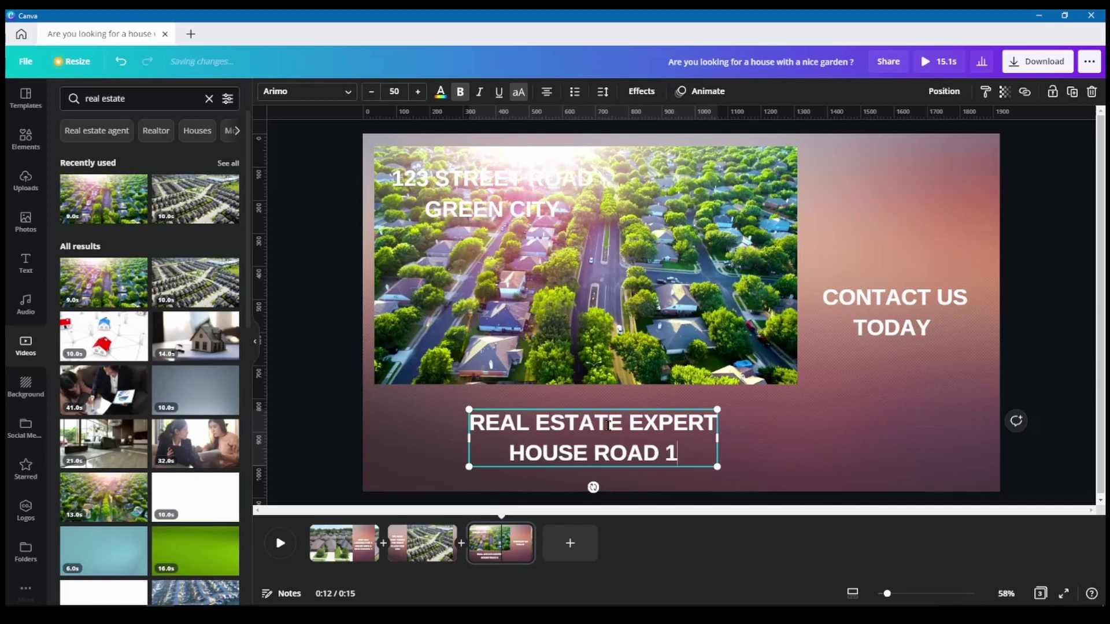
key("Return")
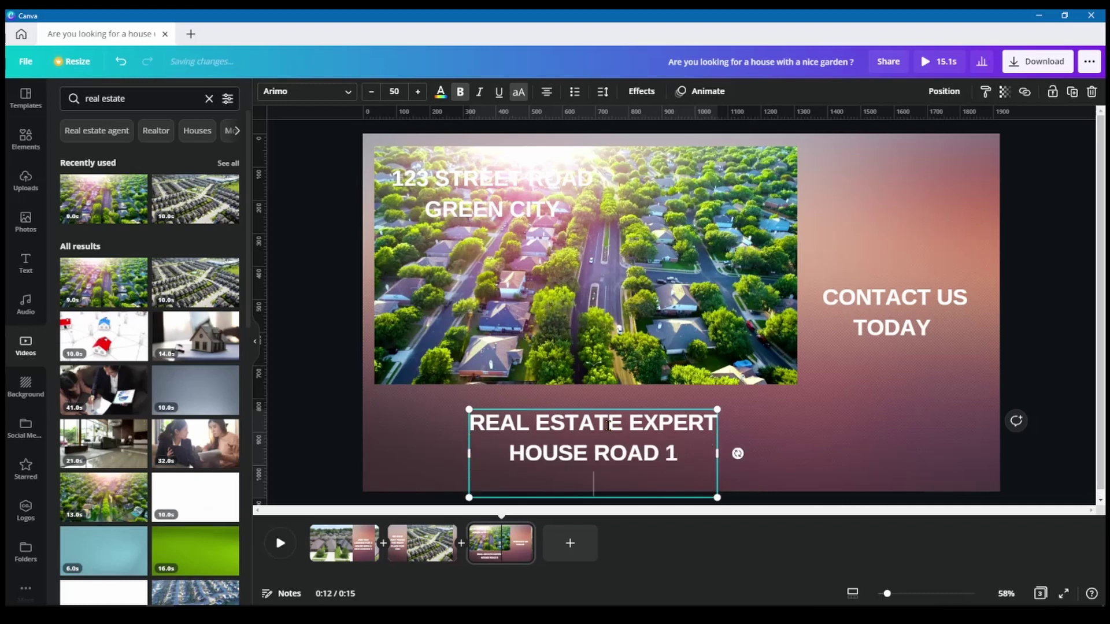
type("1234")
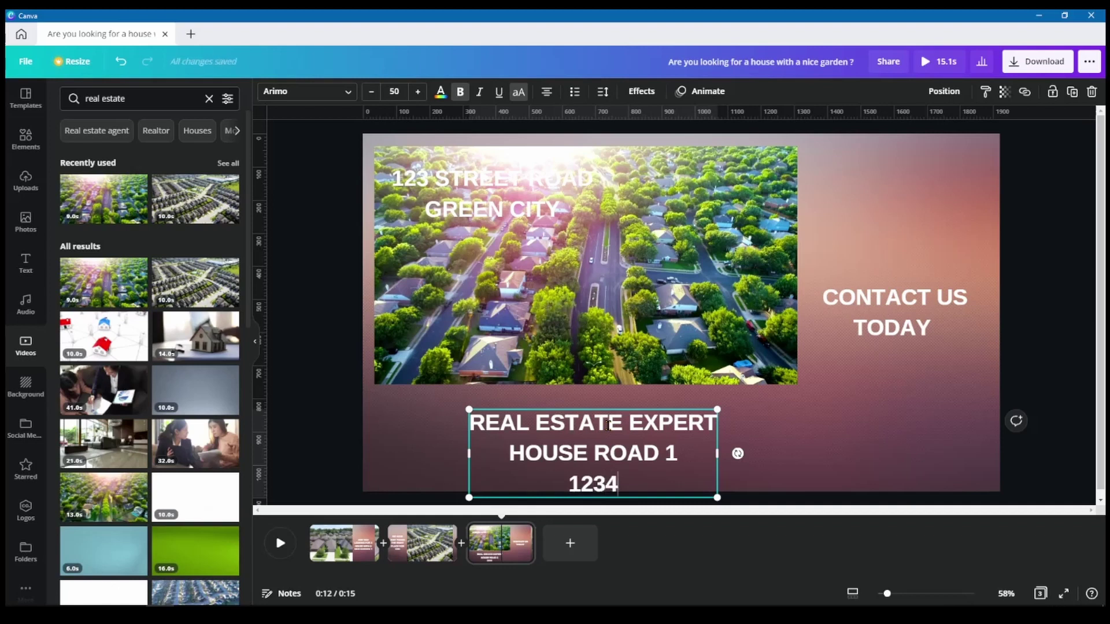
type("5678")
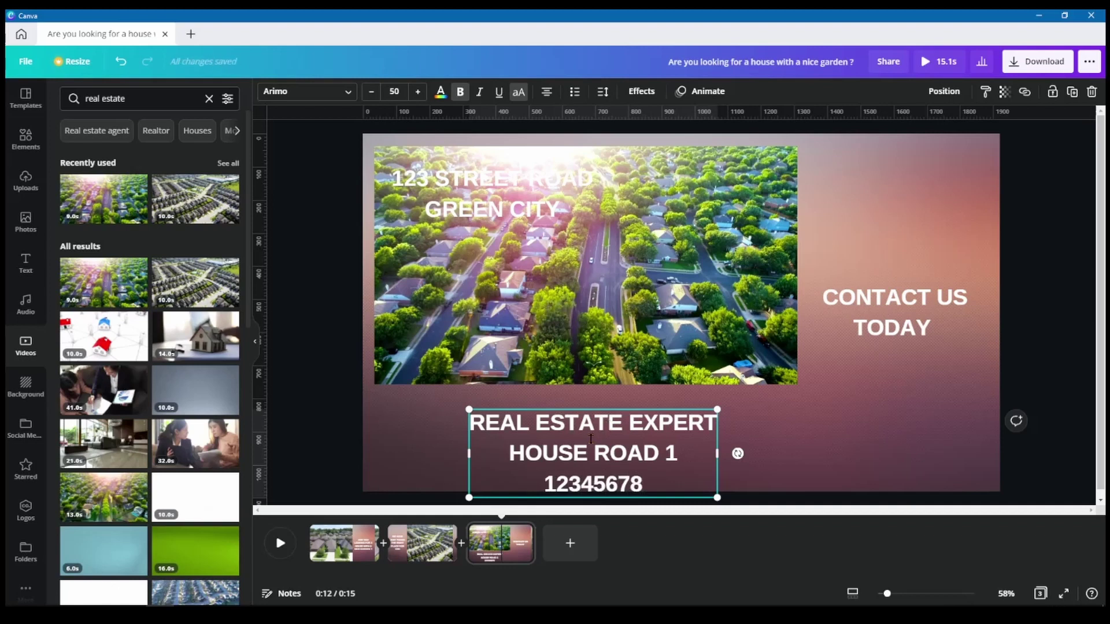
left_click(832, 453)
mouse_move(594, 454)
left_mouse_down()
mouse_move(559, 438)
mouse_move(583, 436)
left_mouse_up()
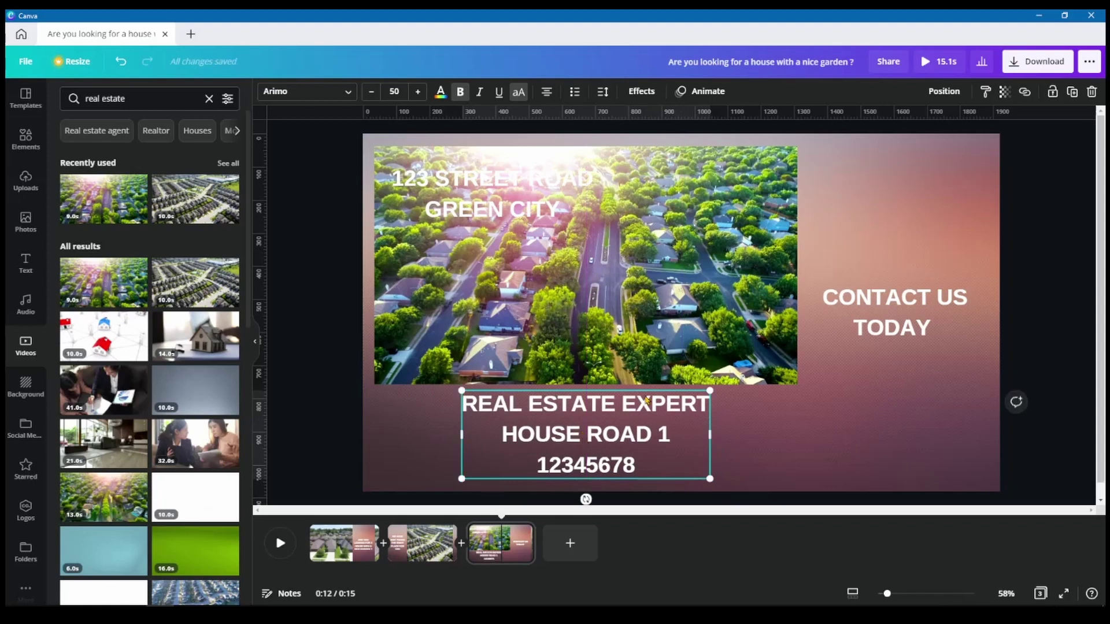
Step: Select the address caption on the photo and check its second line
left_click(505, 194)
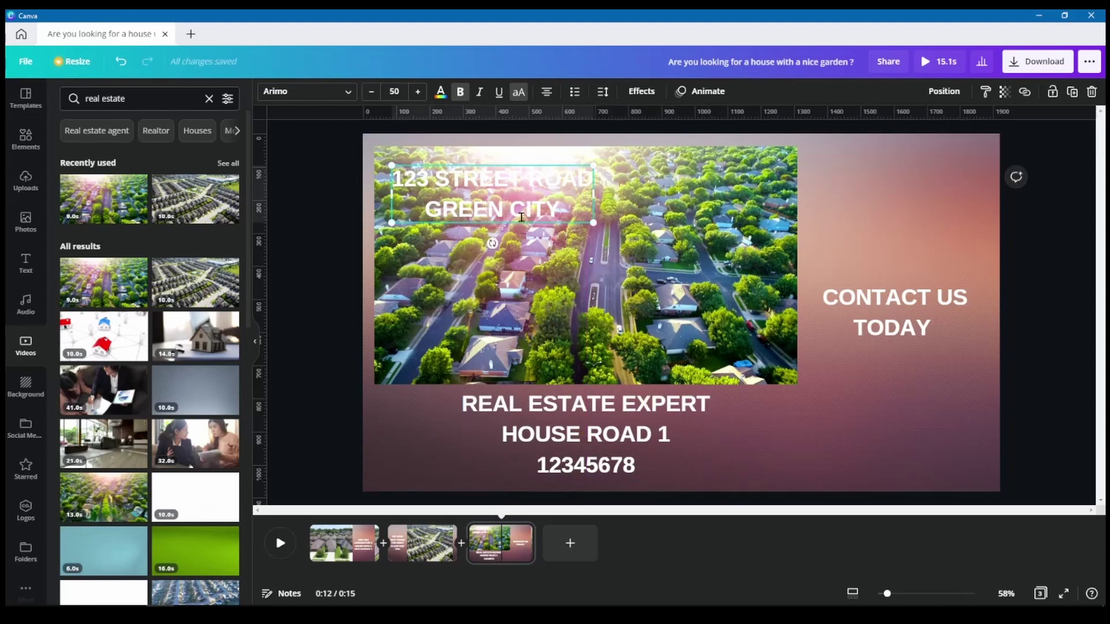
triple_click(522, 217)
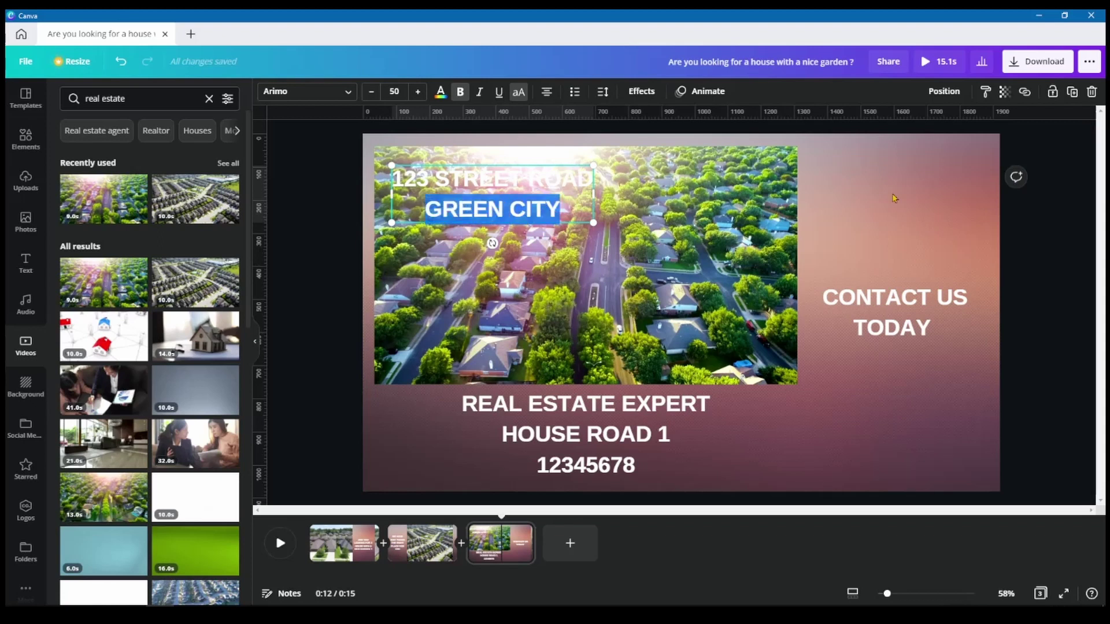
left_click(519, 280)
Step: Add a square from Elements and size it as a panel behind the address
left_click(28, 152)
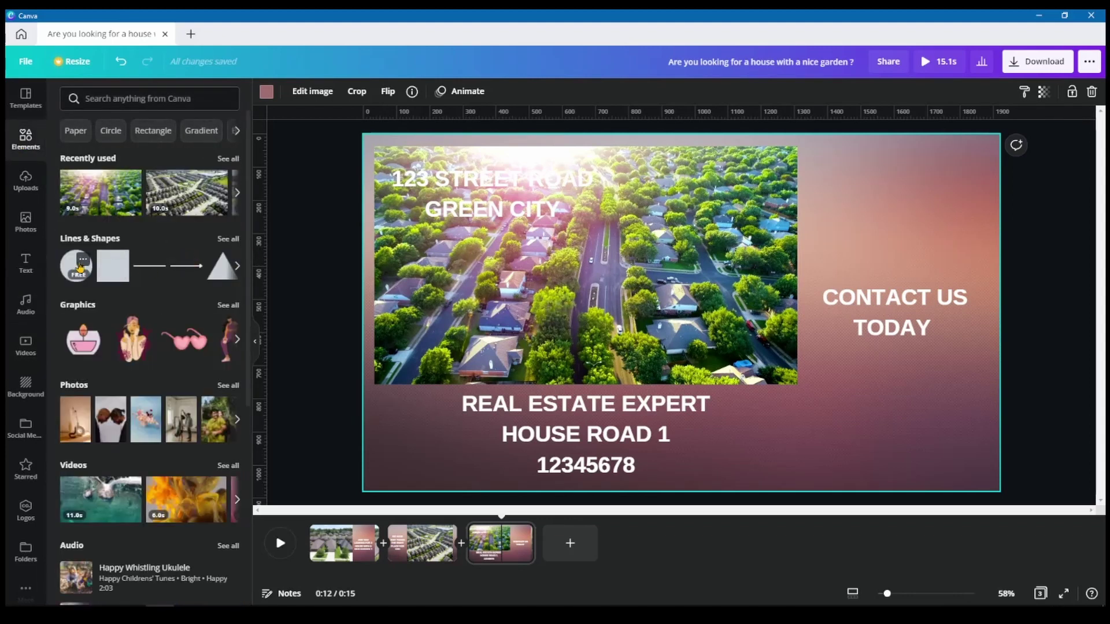
left_click(107, 271)
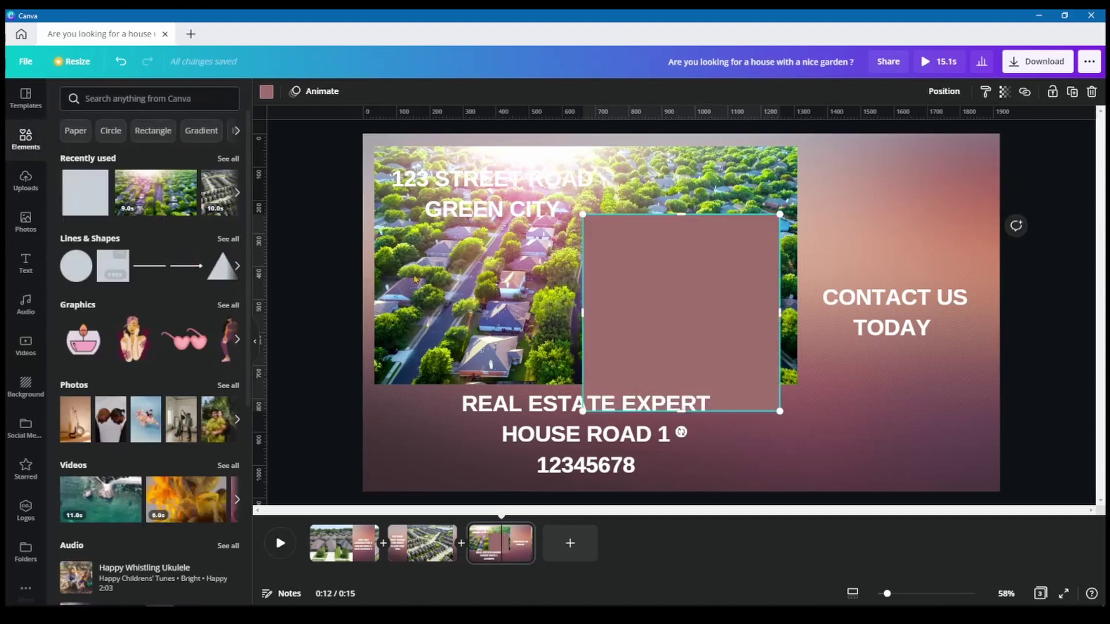
left_click_drag(780, 214, 694, 300)
left_click_drag(630, 342, 610, 215)
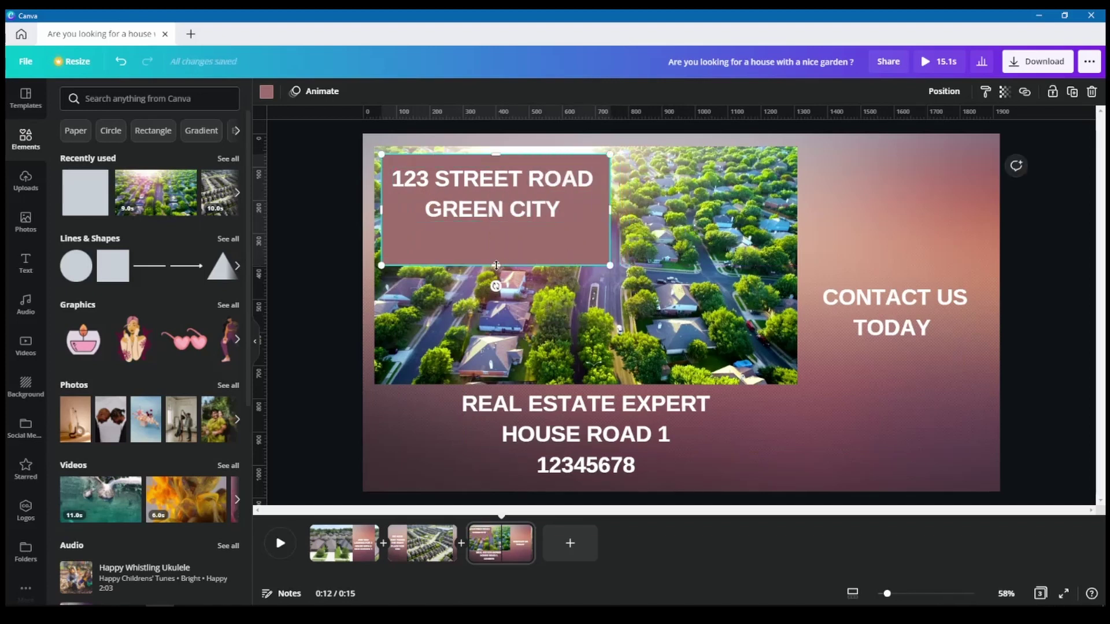
left_click_drag(497, 262, 496, 237)
Step: Nudge the aerial video slightly down and right
left_click(642, 172)
mouse_move(641, 172)
left_mouse_down()
mouse_move(632, 236)
mouse_move(679, 191)
mouse_move(648, 168)
left_mouse_up()
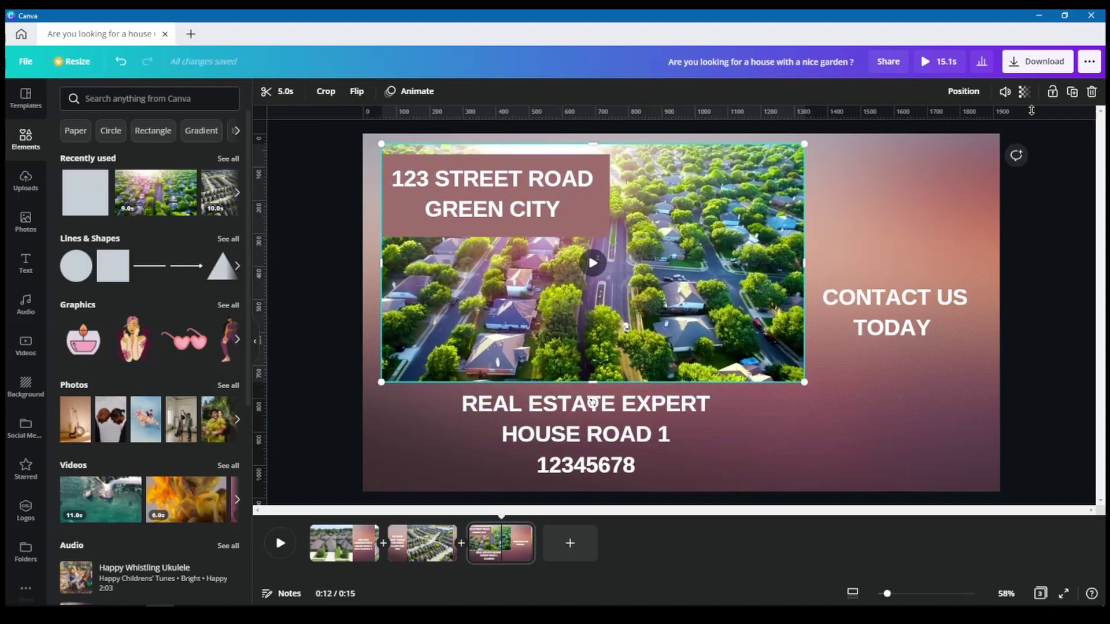
left_click(903, 207)
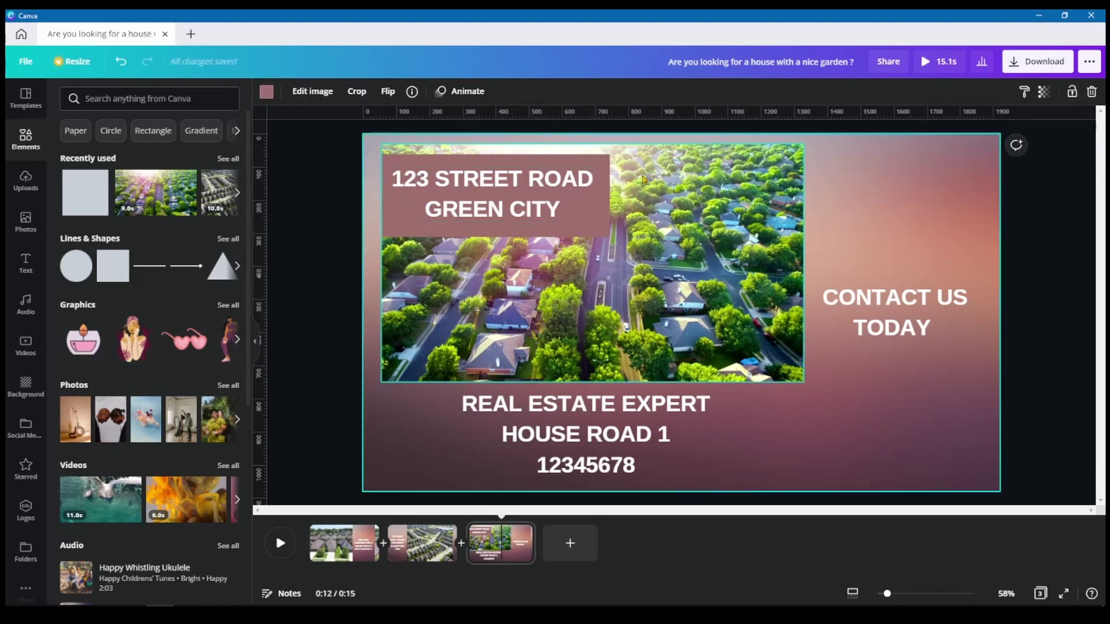
Step: Shrink the address text to 39.7 and fit it onto the panel
left_click(605, 228)
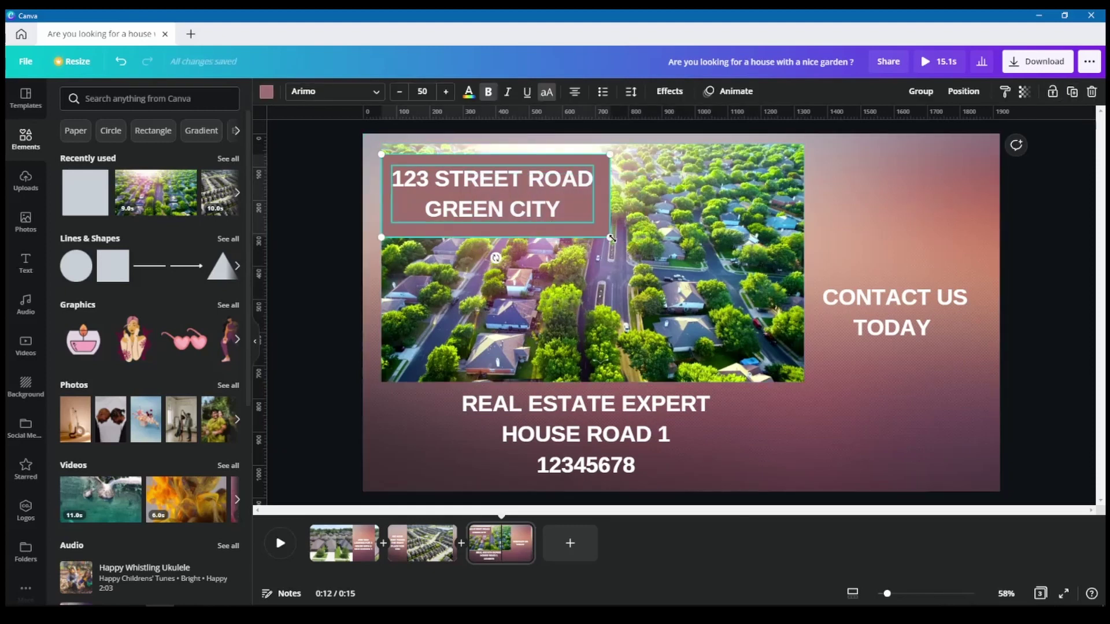
left_click_drag(611, 238, 563, 220)
mouse_move(489, 184)
left_mouse_down()
mouse_move(551, 224)
mouse_move(542, 228)
mouse_move(502, 185)
left_mouse_up()
left_click(906, 216)
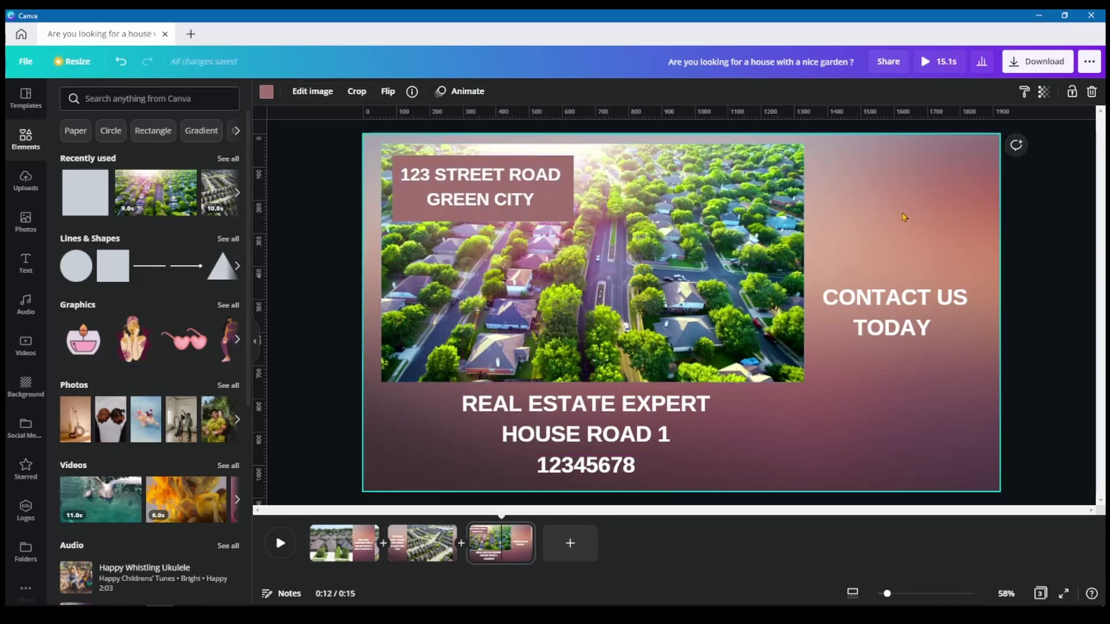
Step: Animate page 3 captions: Pan on the address, Ascend on REAL ESTATE EXPERT, Breathe on CONTACT US TODAY
left_click(480, 188)
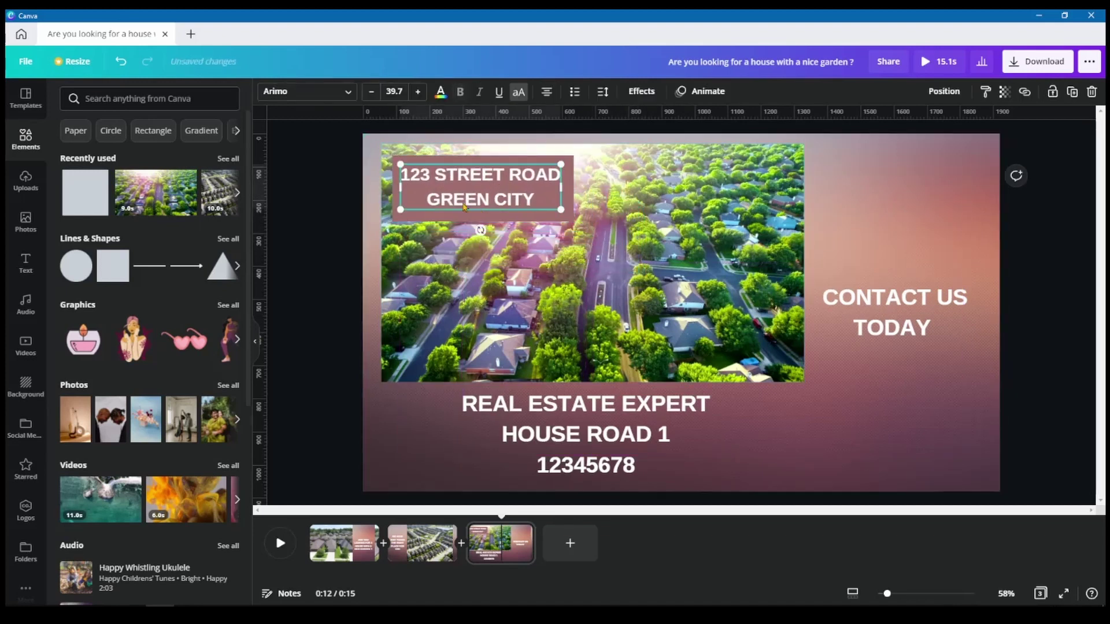
left_click(707, 92)
left_click(138, 182)
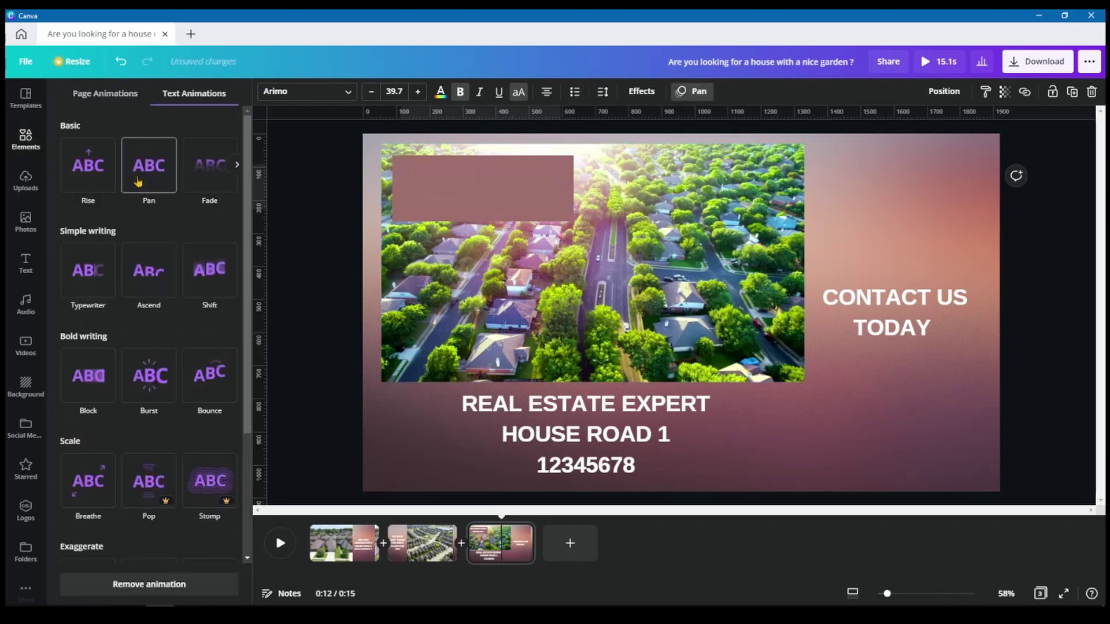
left_click(584, 422)
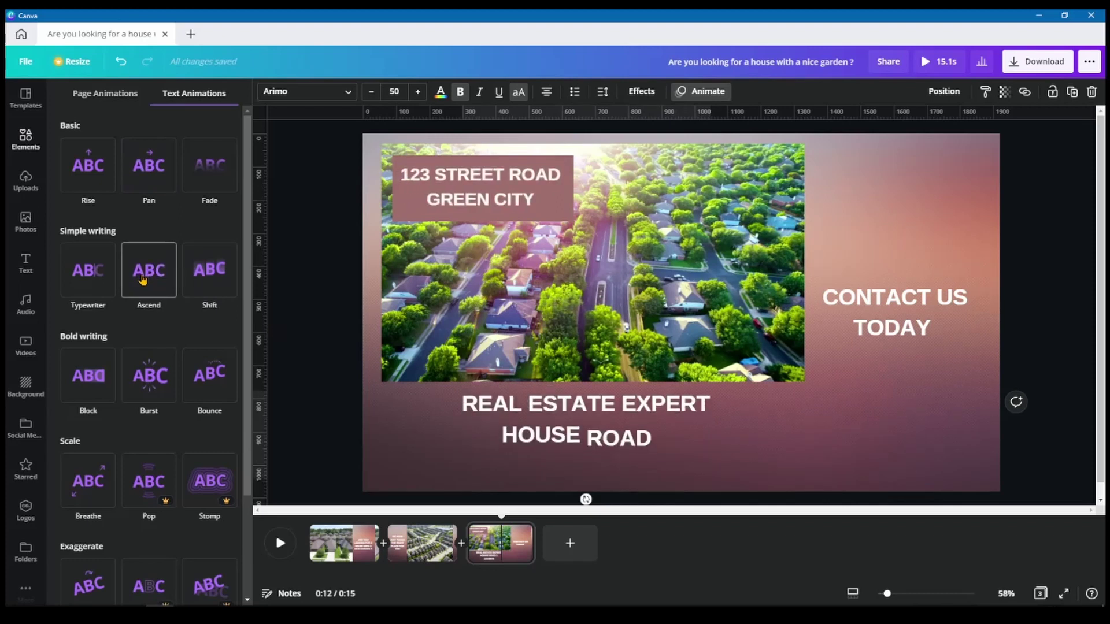
left_click(143, 280)
left_click(915, 305)
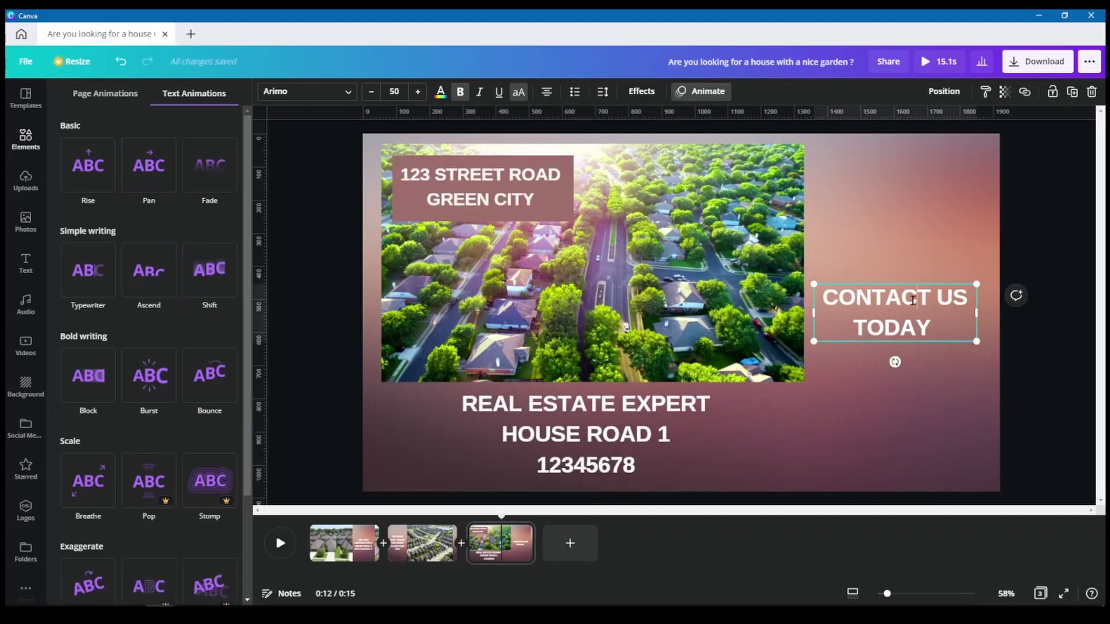
scroll(160, 435, "down", 1)
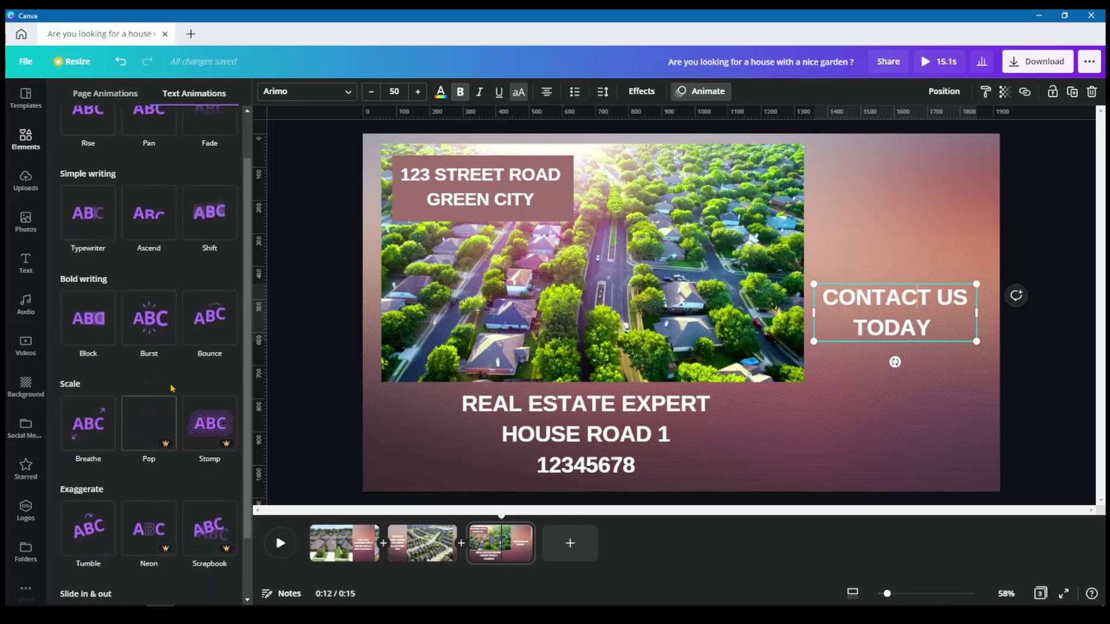
left_click(85, 422)
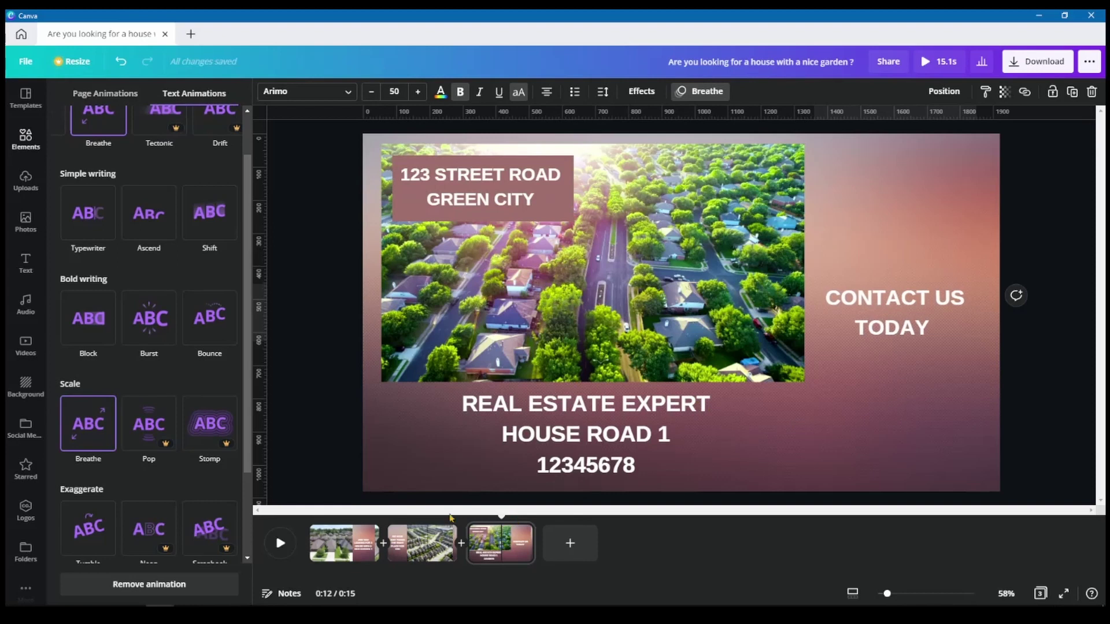
Step: Give the first page's question caption the Pan animation
left_click(287, 513)
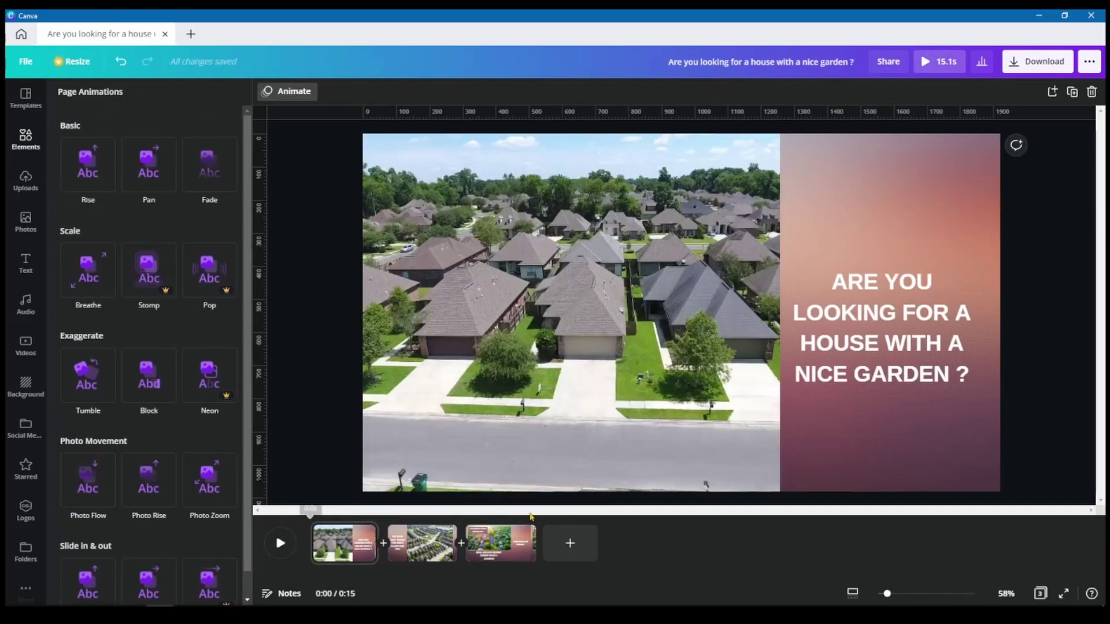
left_click(880, 337)
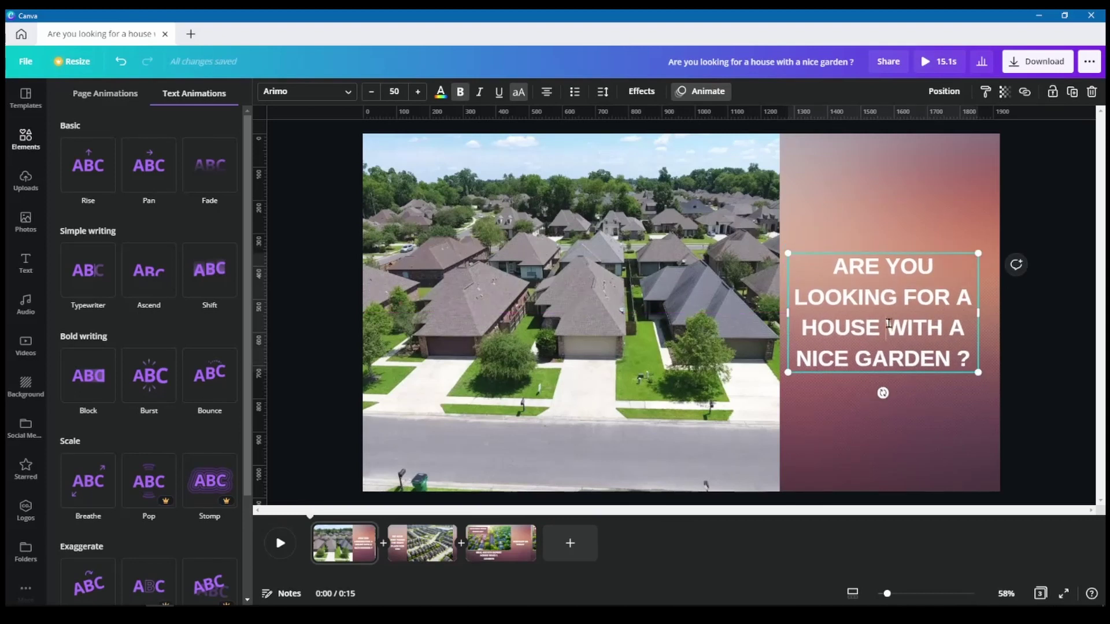
left_click(148, 176)
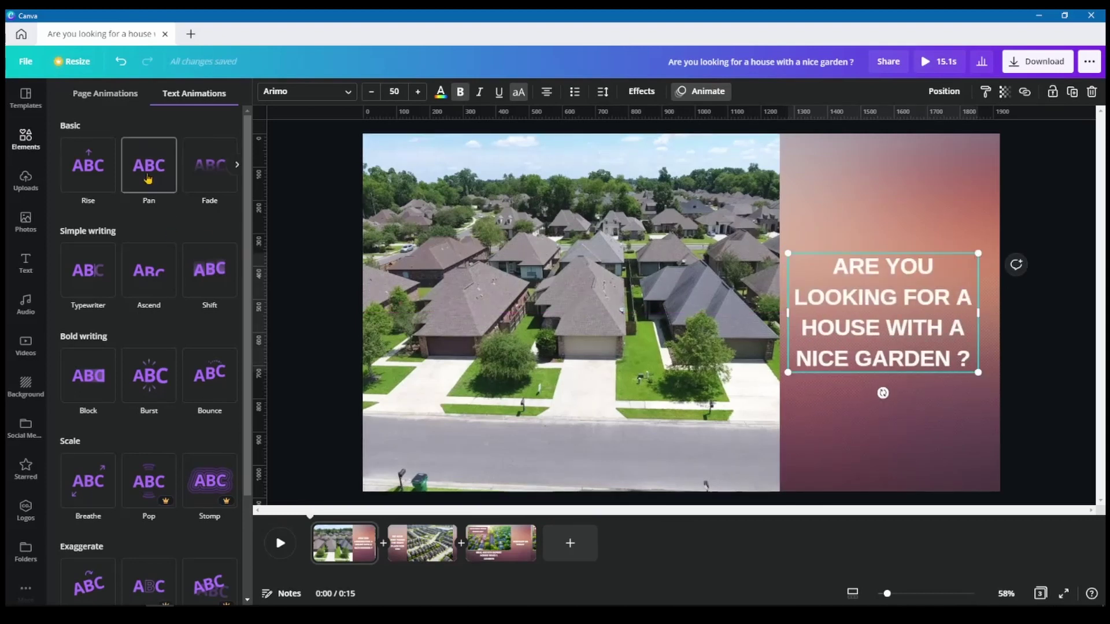
Step: Animate page 2's WE HAVE JUST FOUND heading with Ascend instead of Fade
left_click(434, 552)
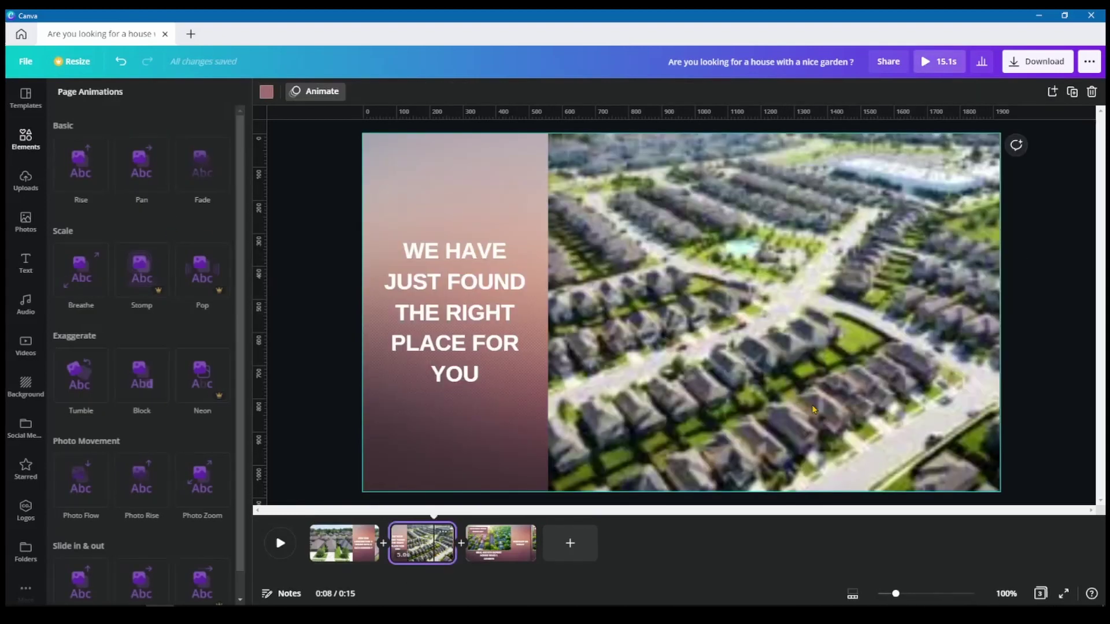
left_click(489, 327)
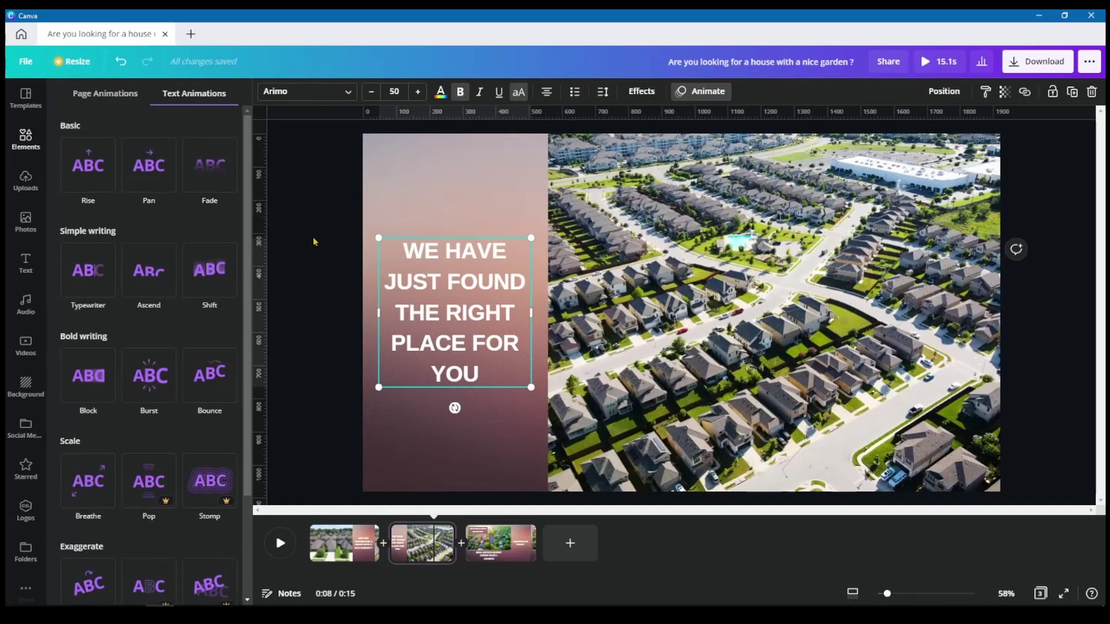
left_click(209, 167)
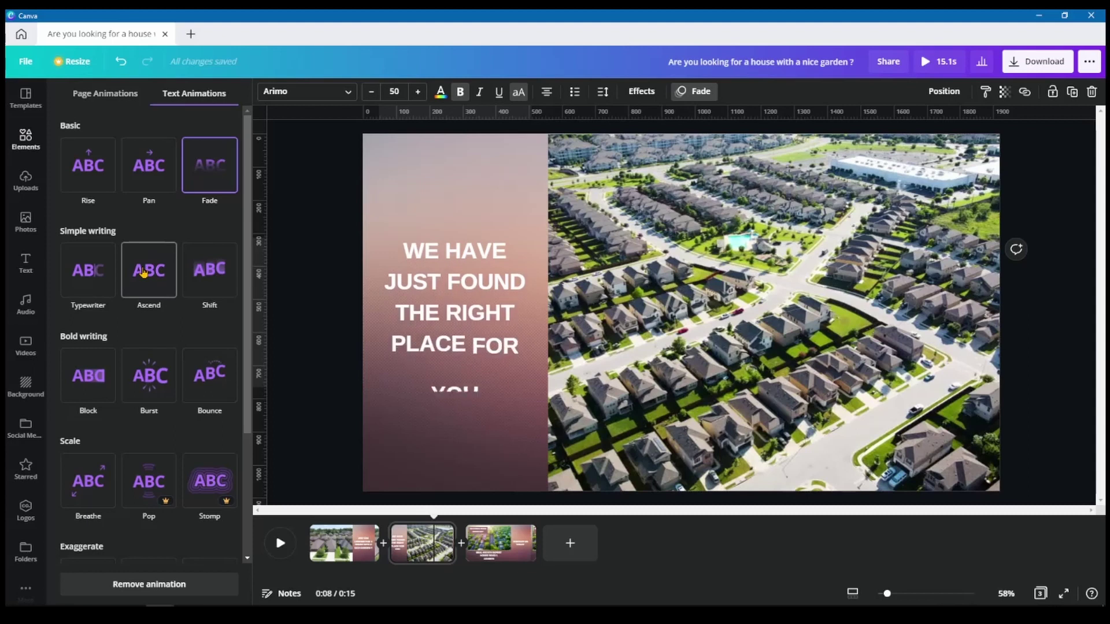
left_click(170, 274)
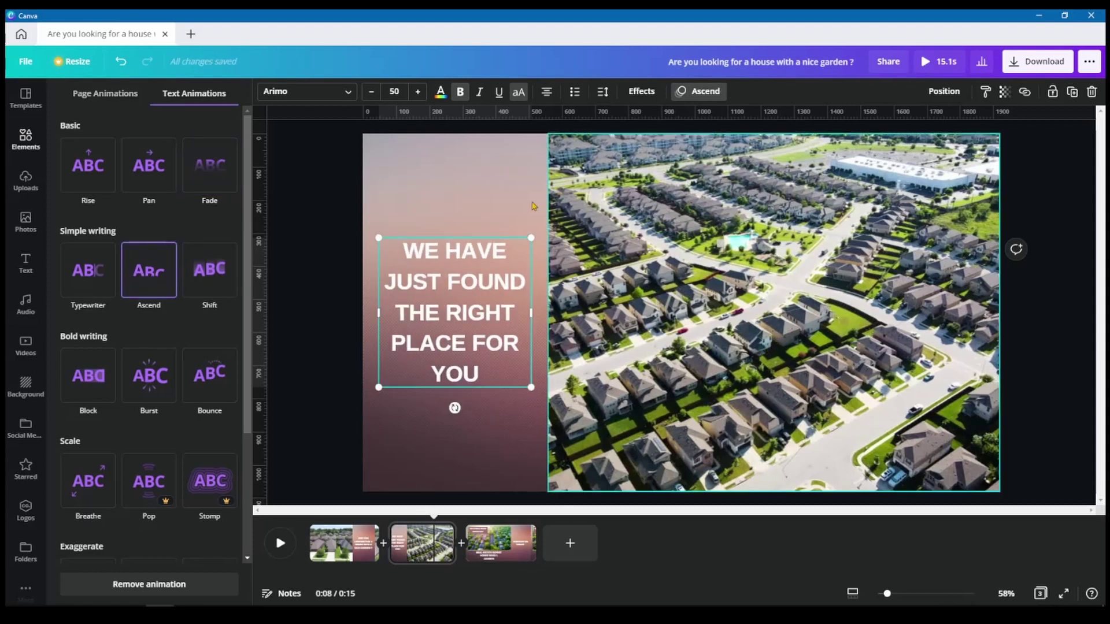
Step: Lock the aerial footage on page 2 in place
key("Escape")
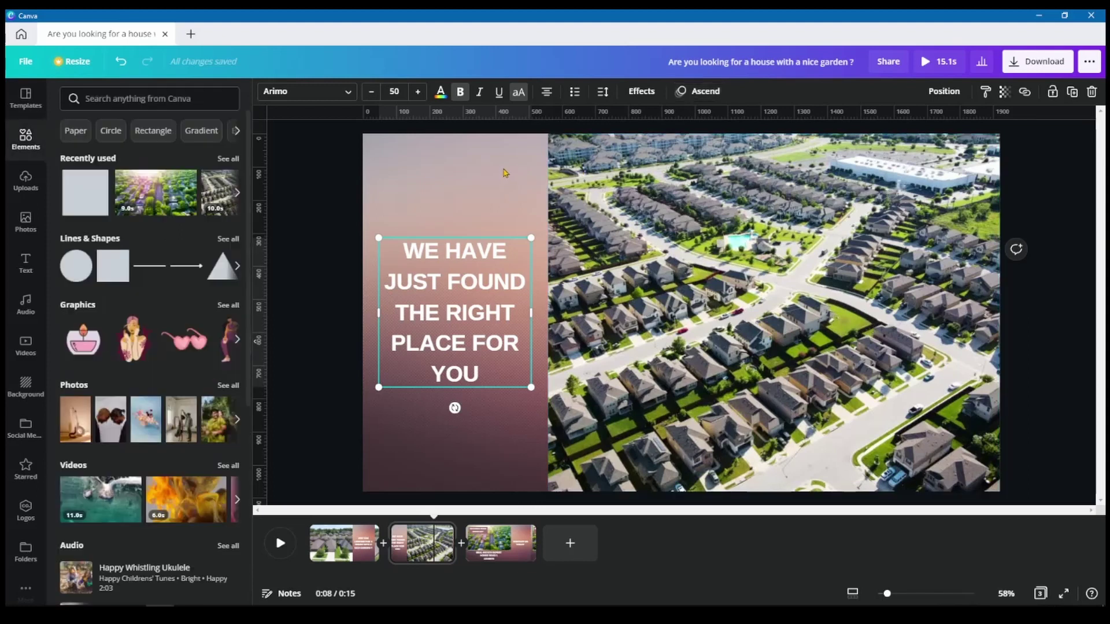
mouse_move(571, 167)
left_mouse_down()
mouse_move(494, 301)
mouse_move(580, 170)
mouse_move(569, 163)
left_mouse_up()
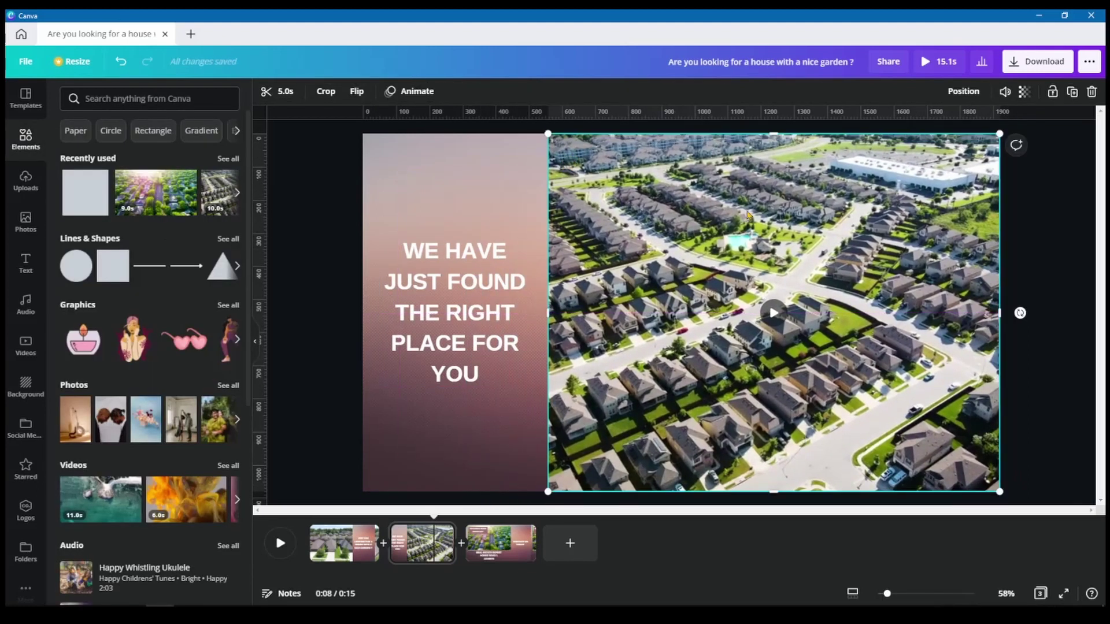
left_click(1052, 91)
left_click(373, 194)
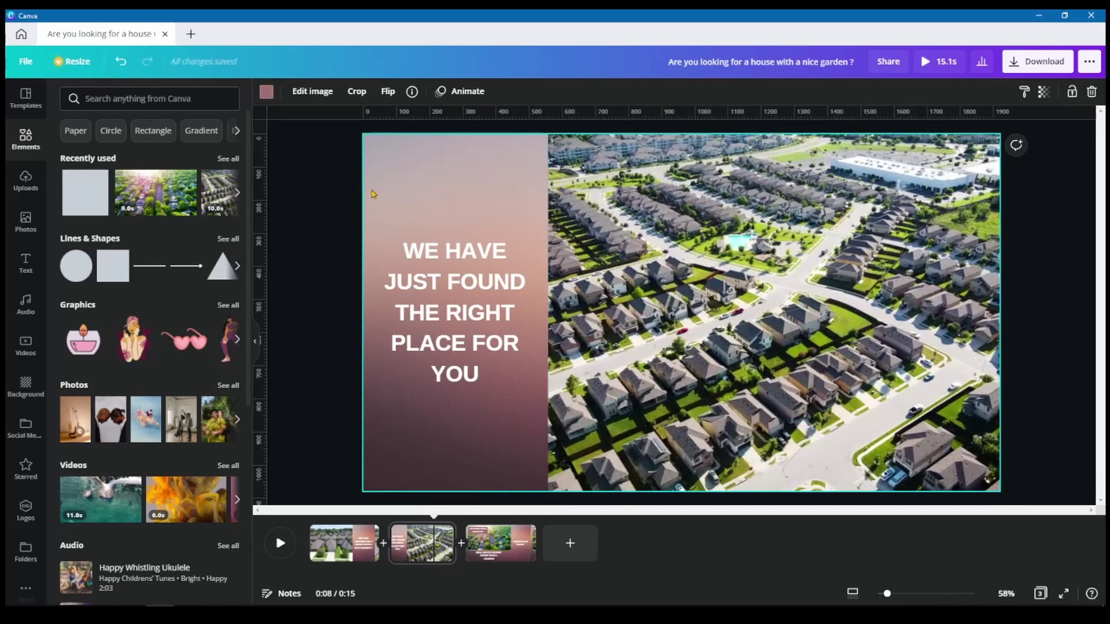
left_click(500, 239)
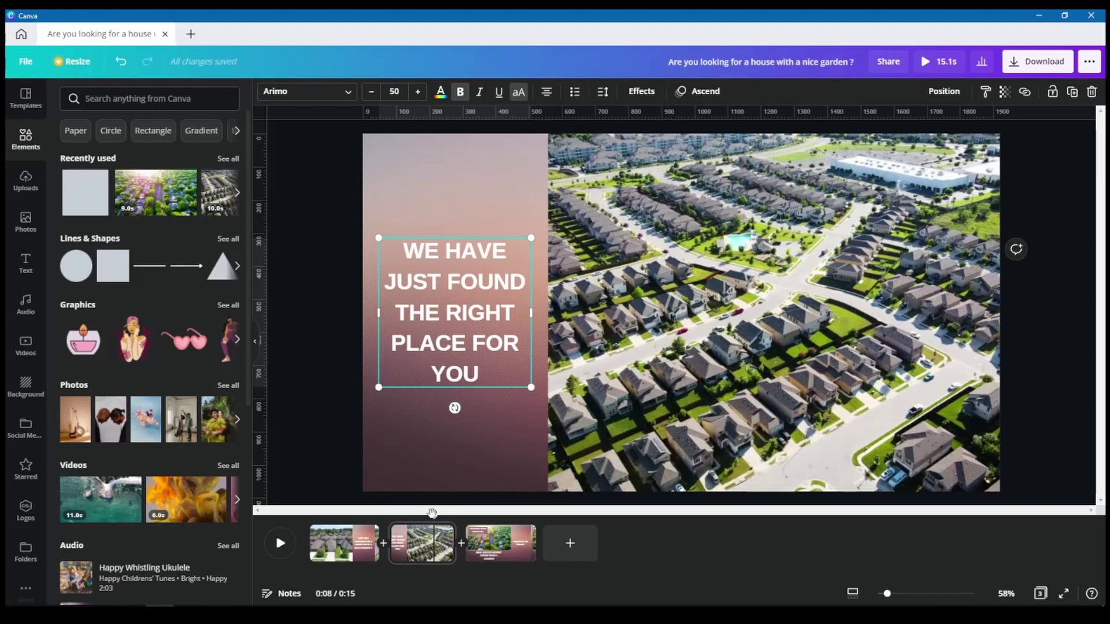
Step: Rewind the timeline to page 1 and select its question caption
left_click_drag(431, 513, 311, 513)
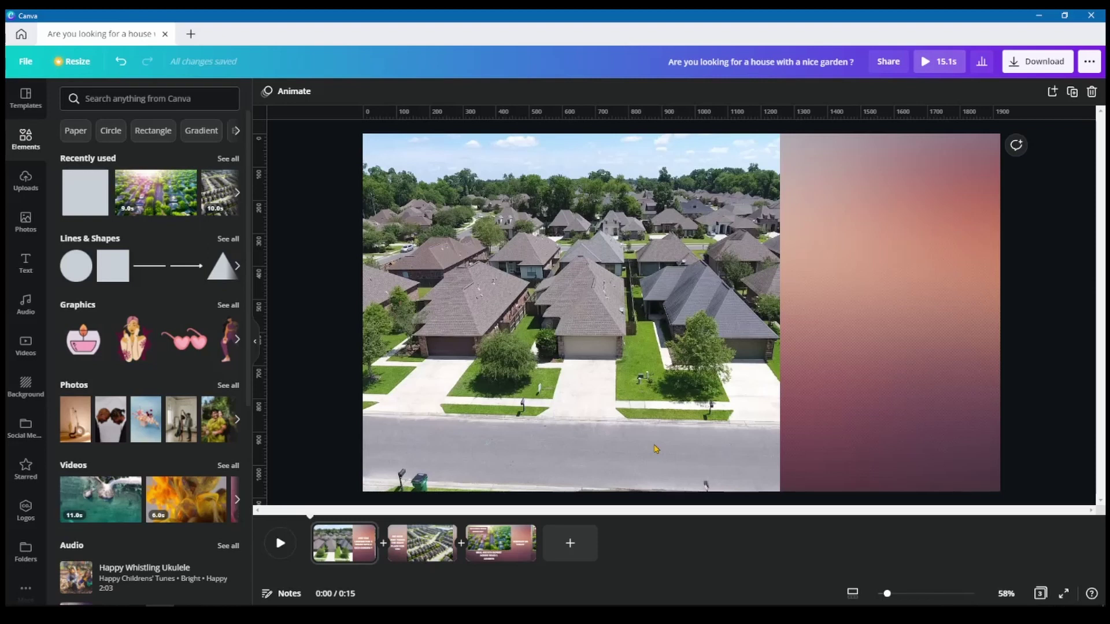
left_click(360, 538)
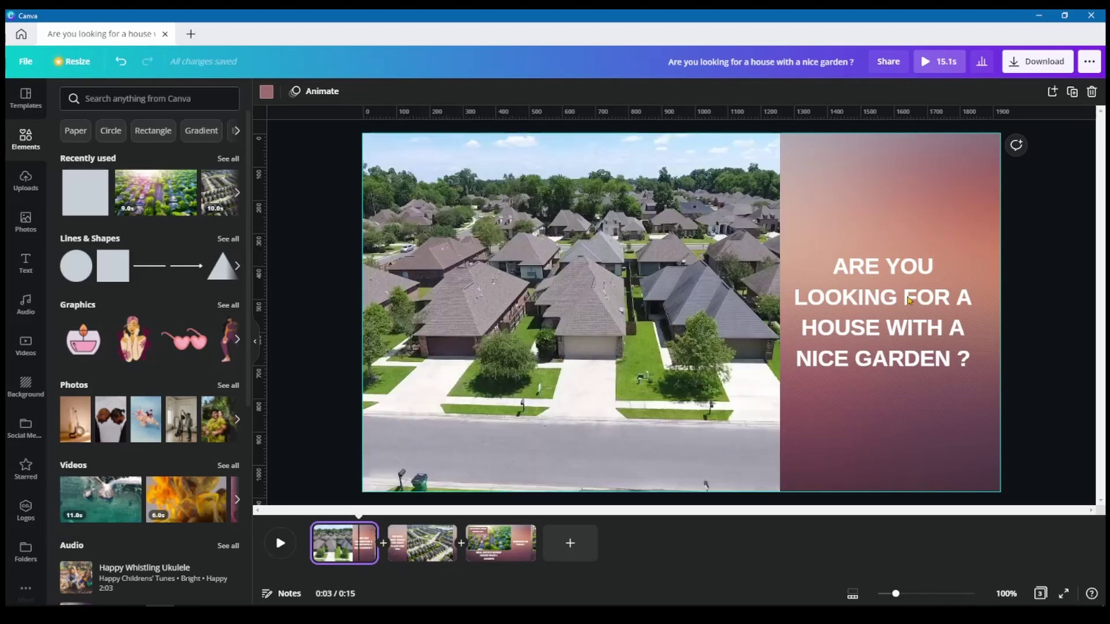
left_click(908, 300)
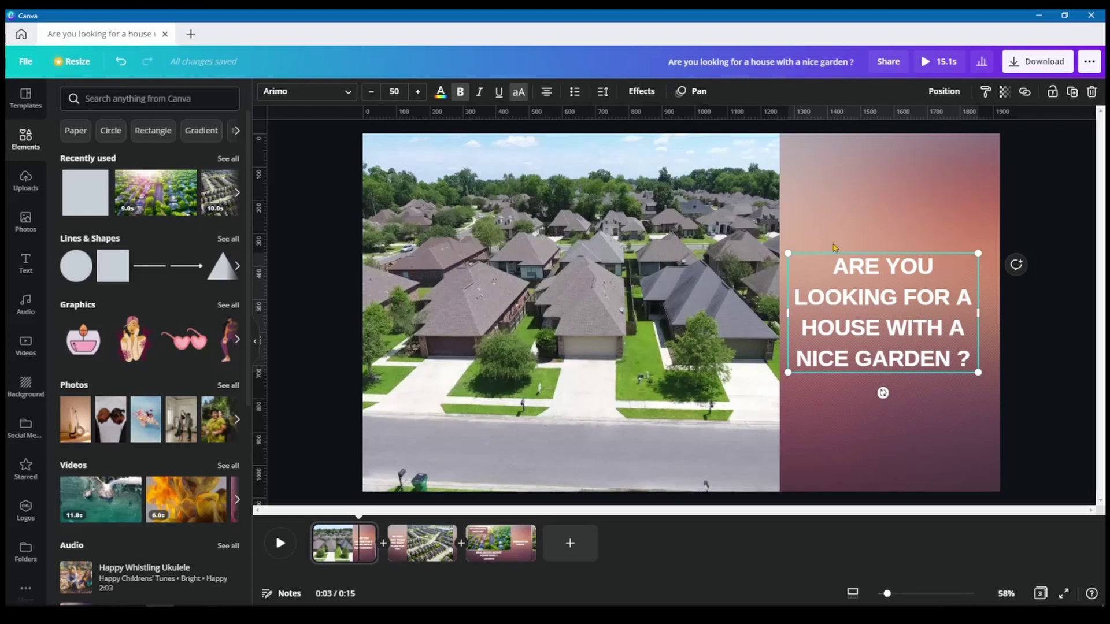
Step: Add a black Shadow effect with transparency 70 and blur 21 to the question caption
left_click(641, 91)
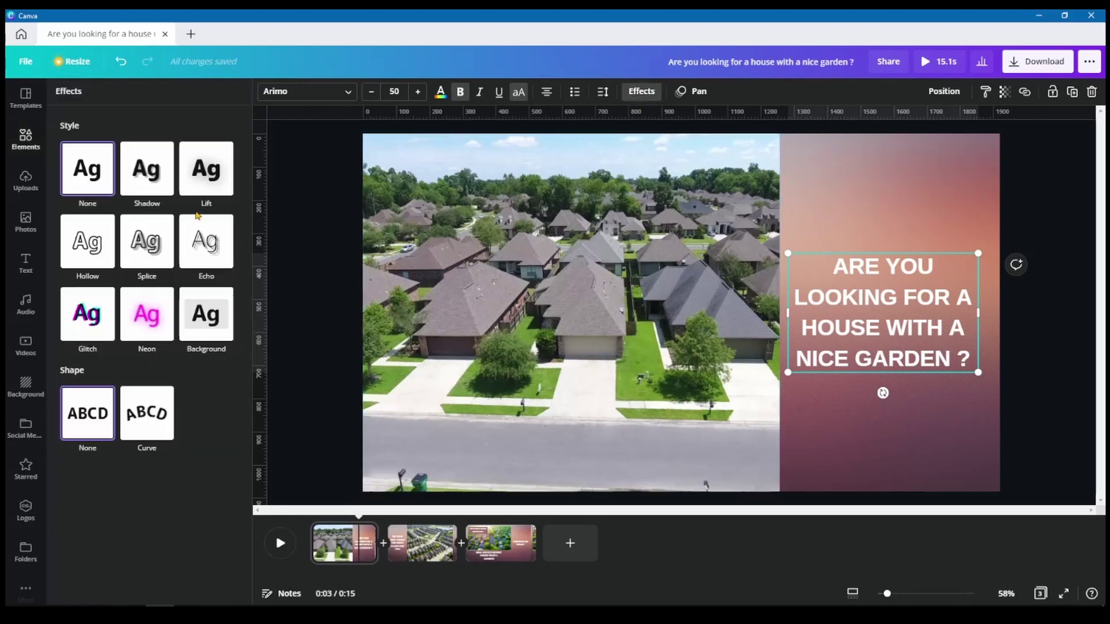
left_click(151, 177)
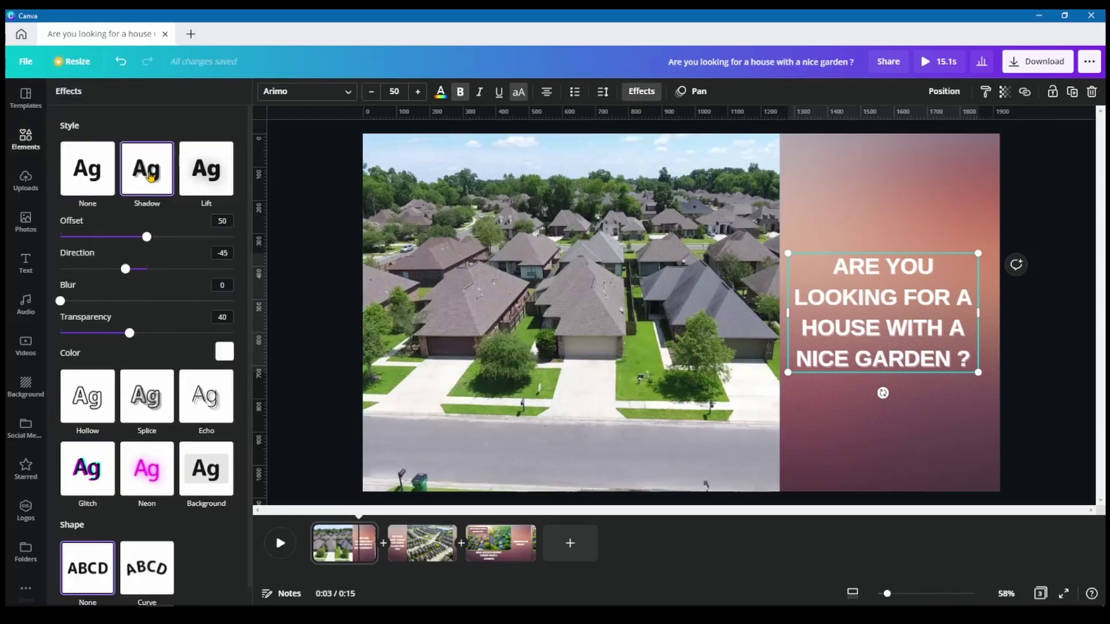
left_click(224, 352)
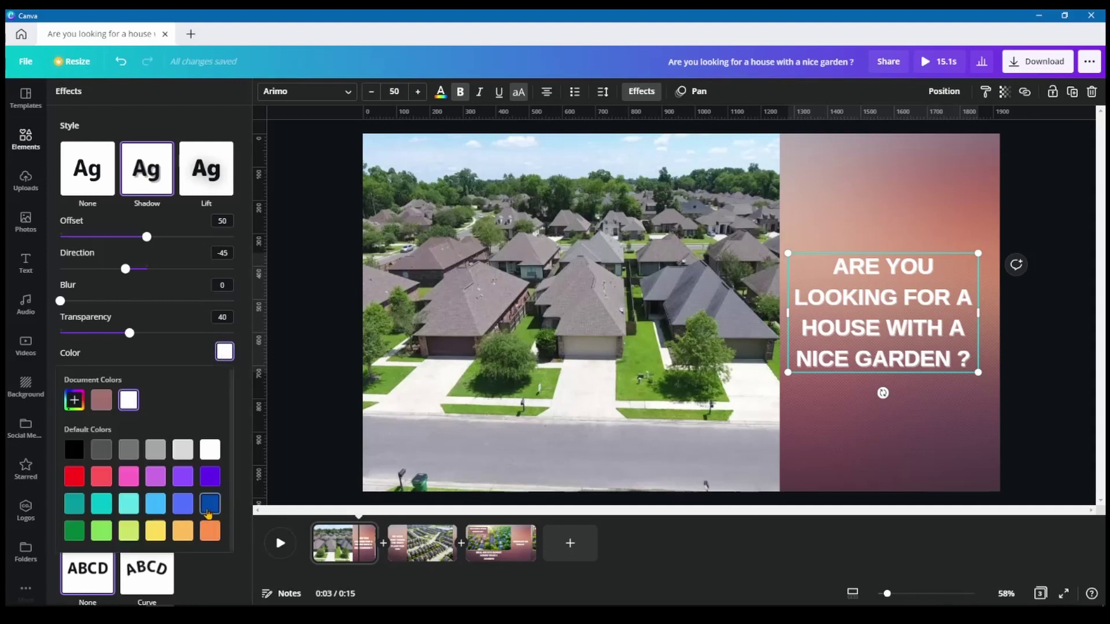
left_click(210, 505)
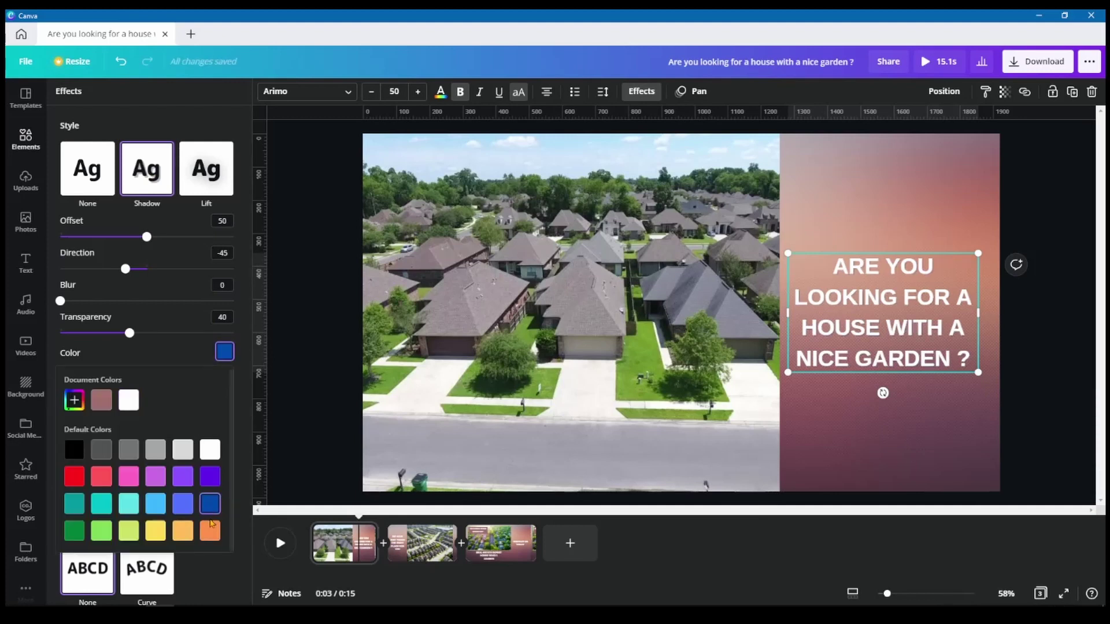
left_click(69, 454)
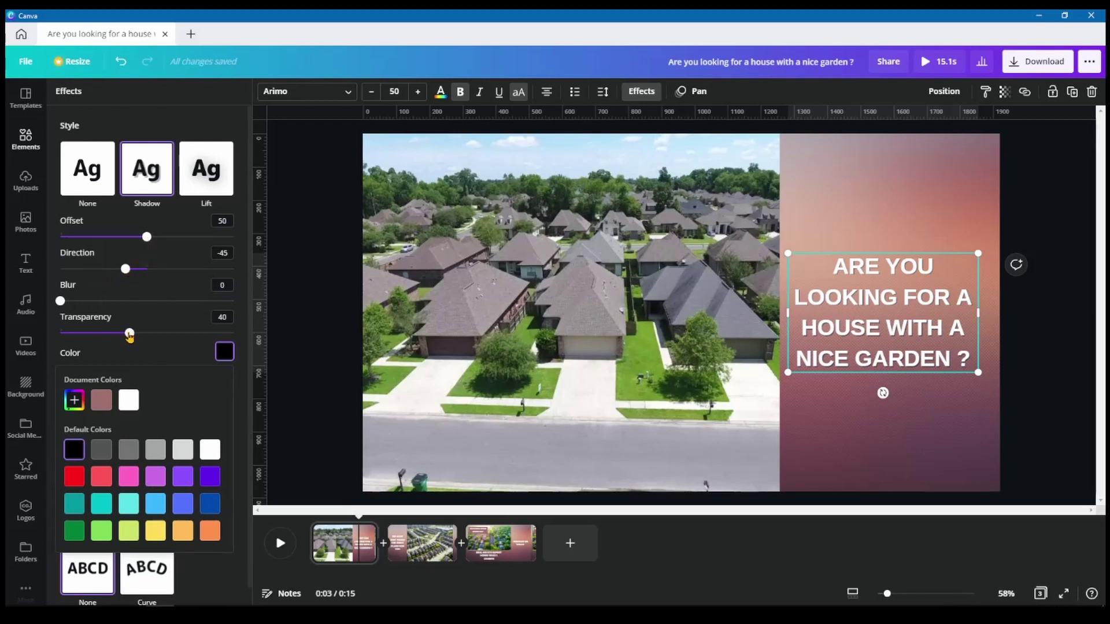
left_click_drag(130, 337, 182, 340)
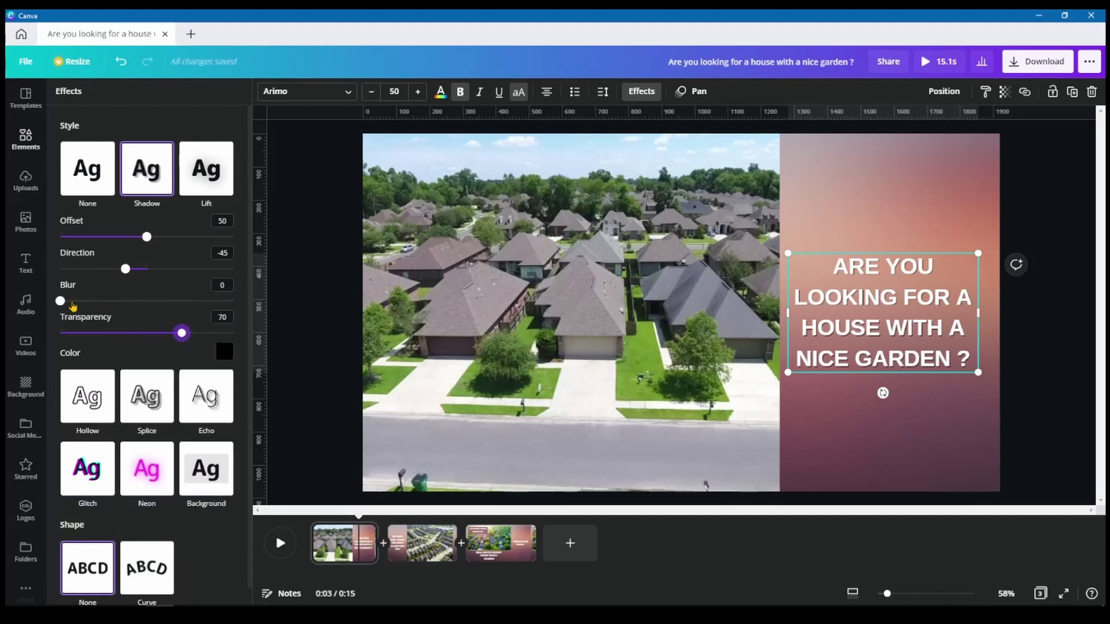
left_click_drag(60, 301, 97, 304)
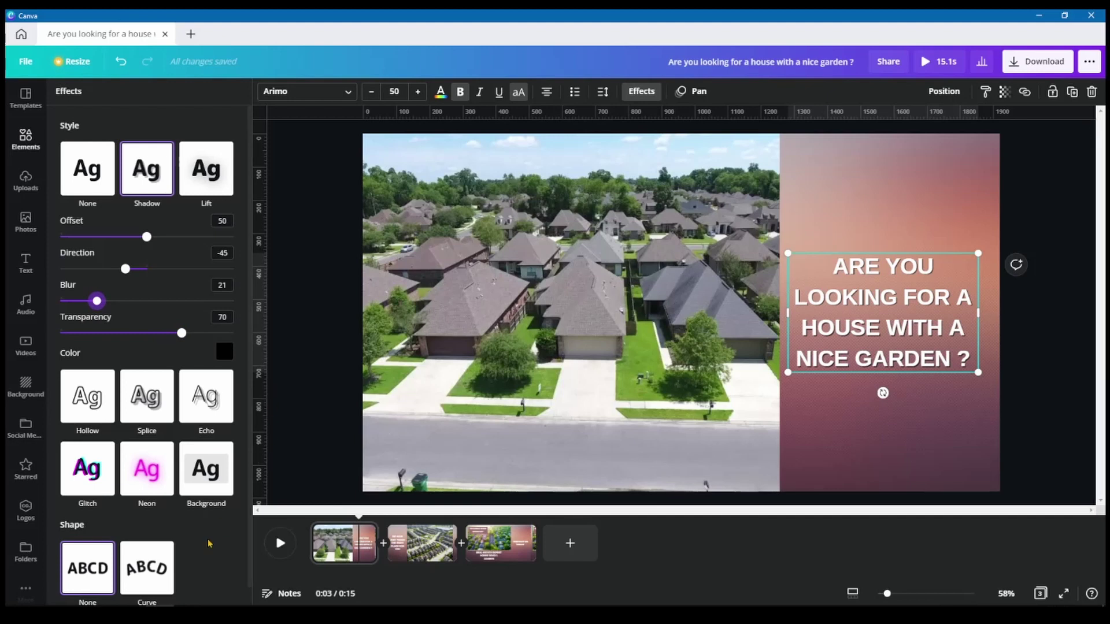
Step: Try the Curve effect on the caption, then undo it to keep the text straight
scroll(211, 538, "down", 1)
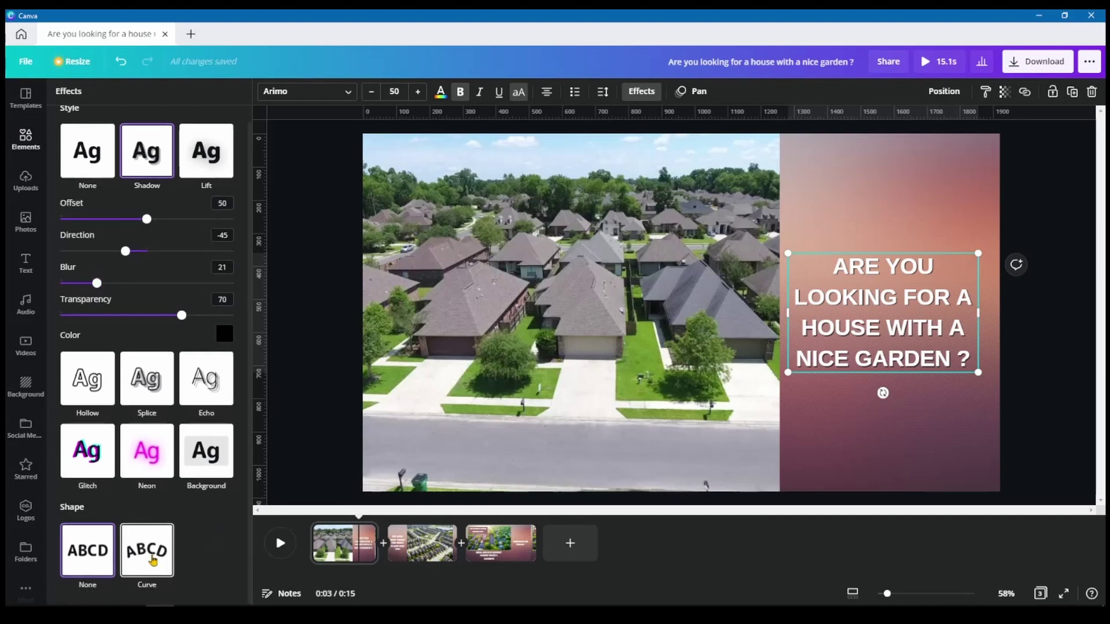
left_click(151, 558)
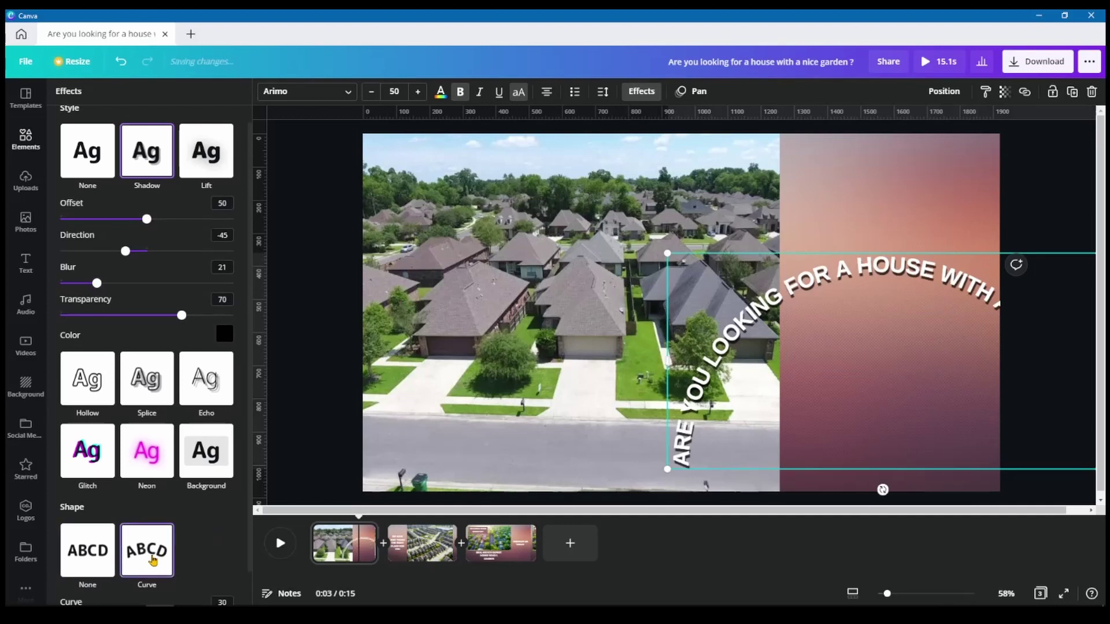
left_click(85, 559)
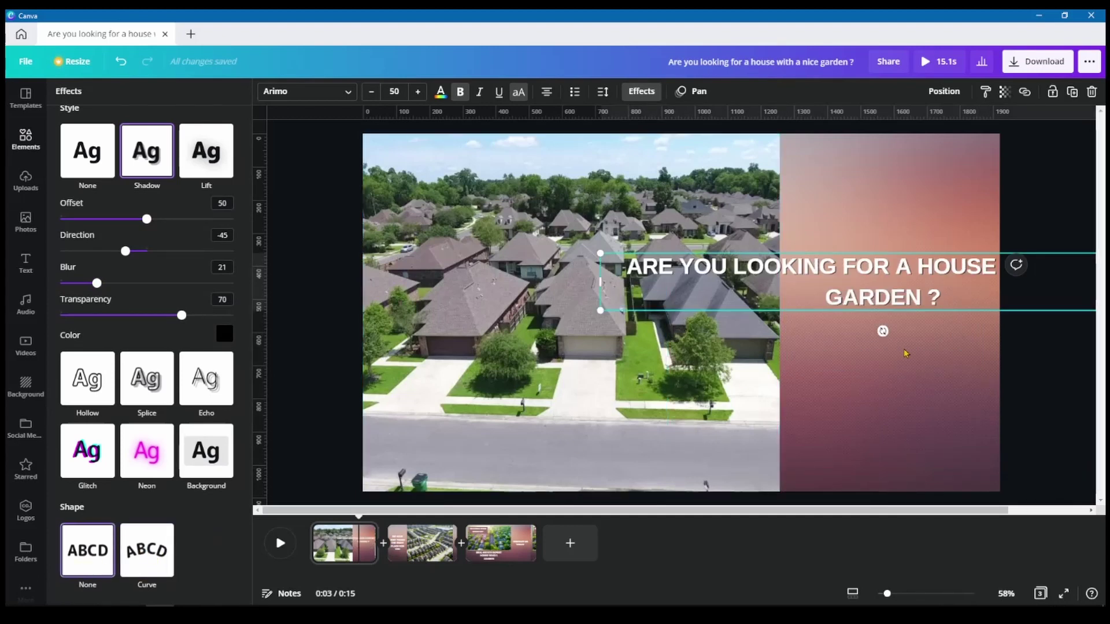
left_click(121, 61)
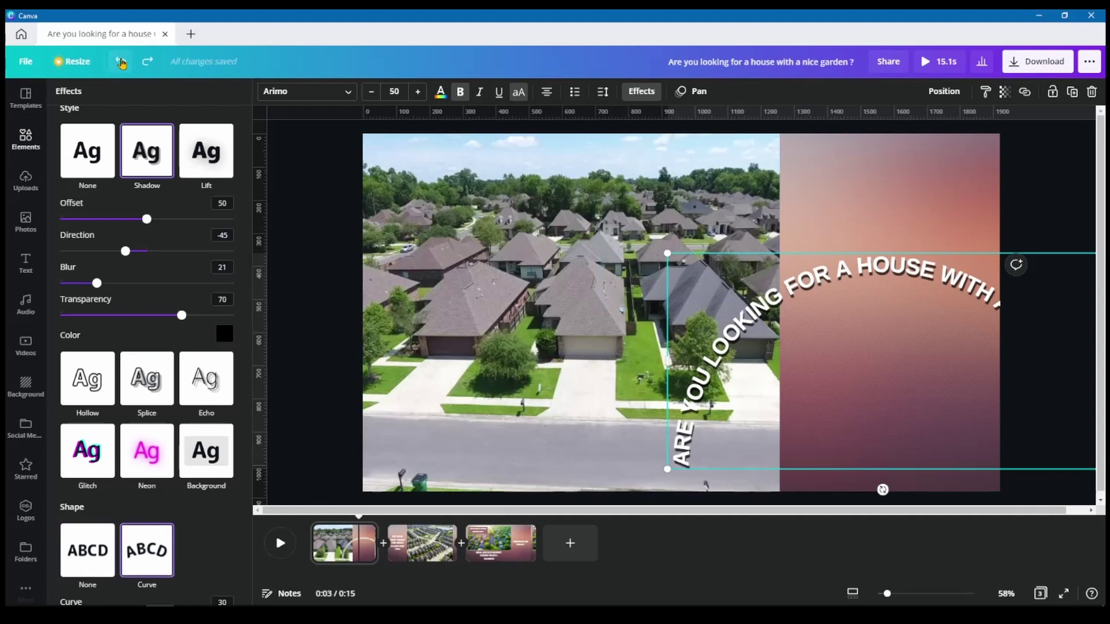
left_click(121, 61)
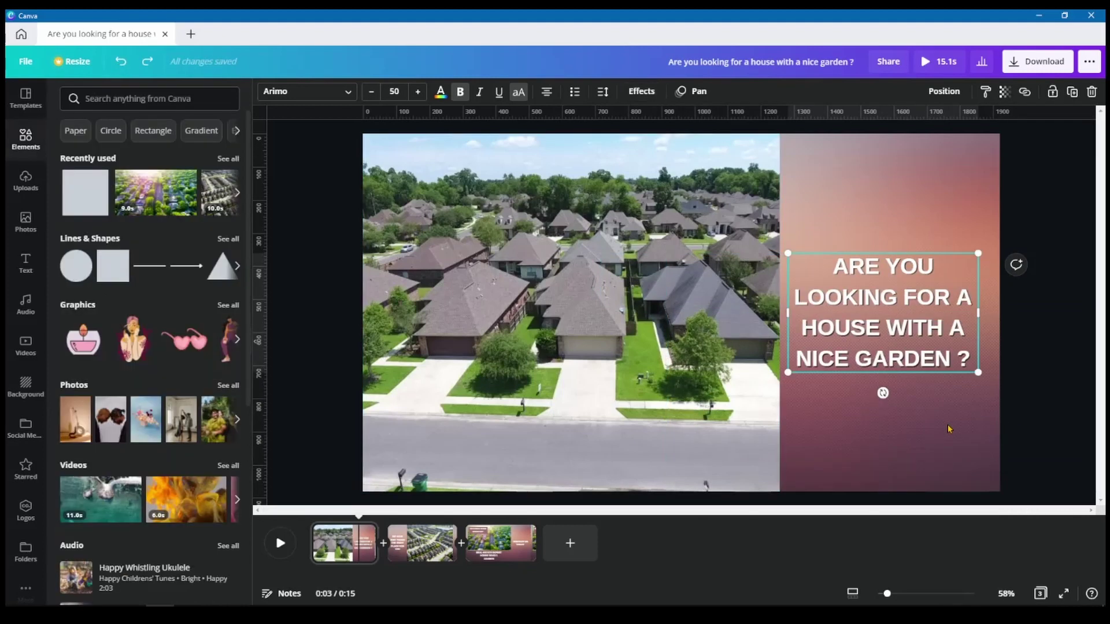
left_click_drag(362, 515, 310, 513)
left_click(279, 543)
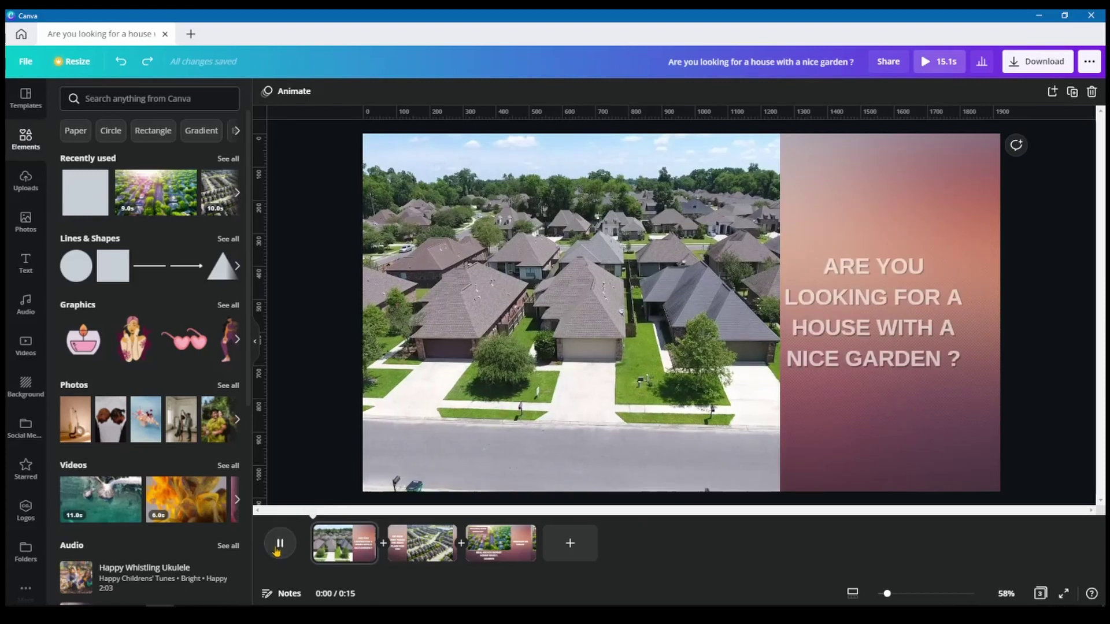